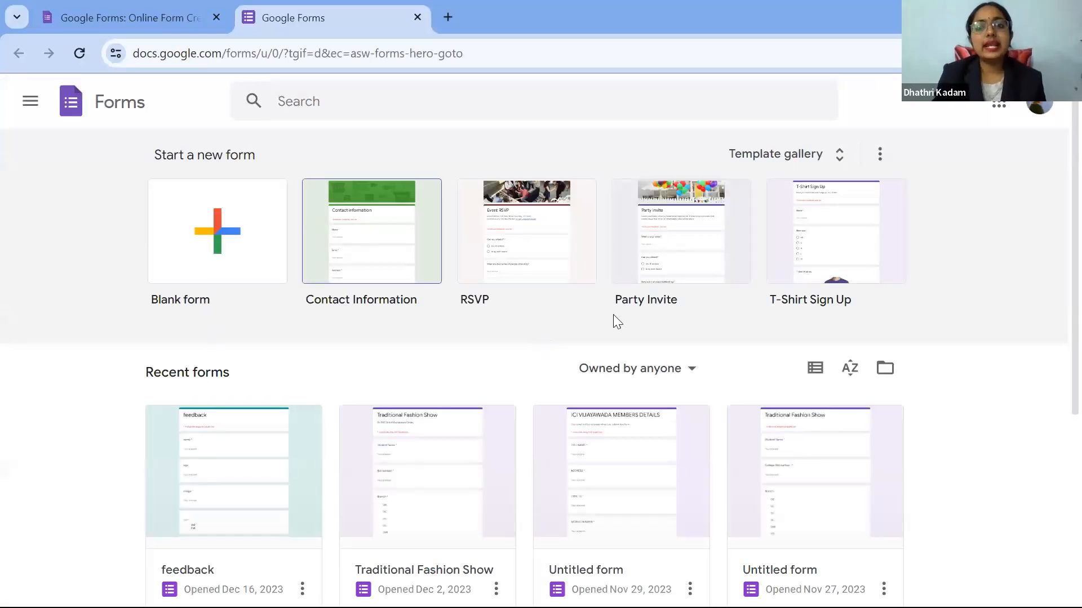
Create a blank form and name it "ici membership".
left_click(218, 239)
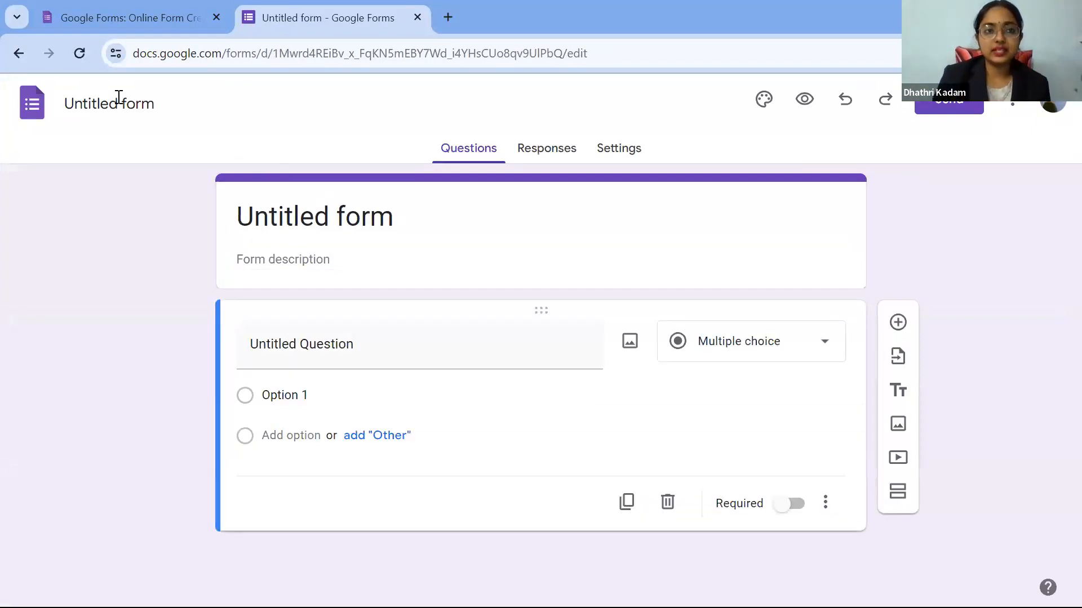
left_click(119, 97)
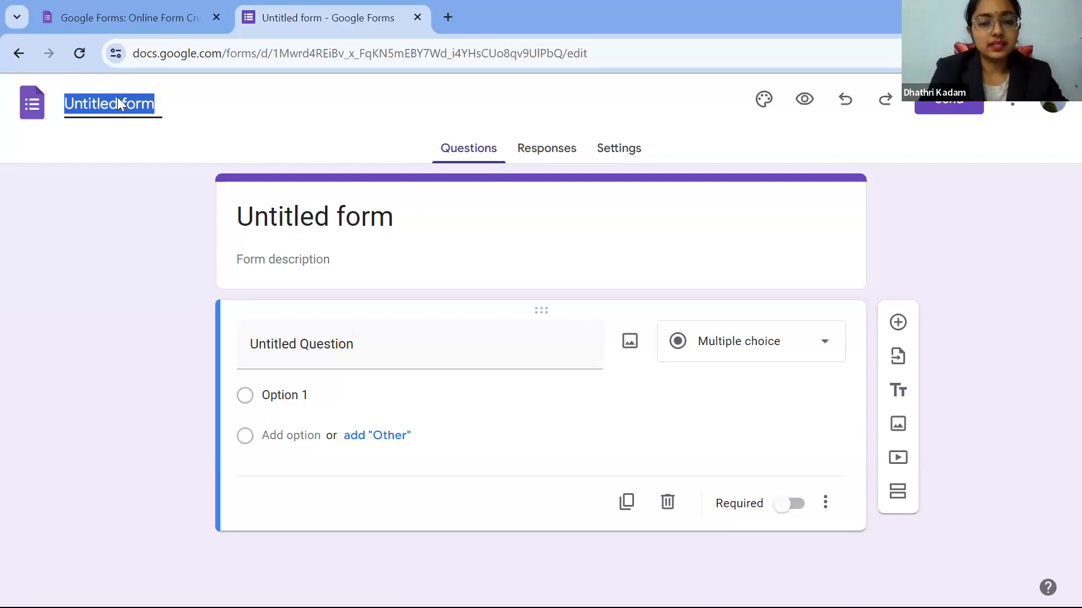
type("ici membership")
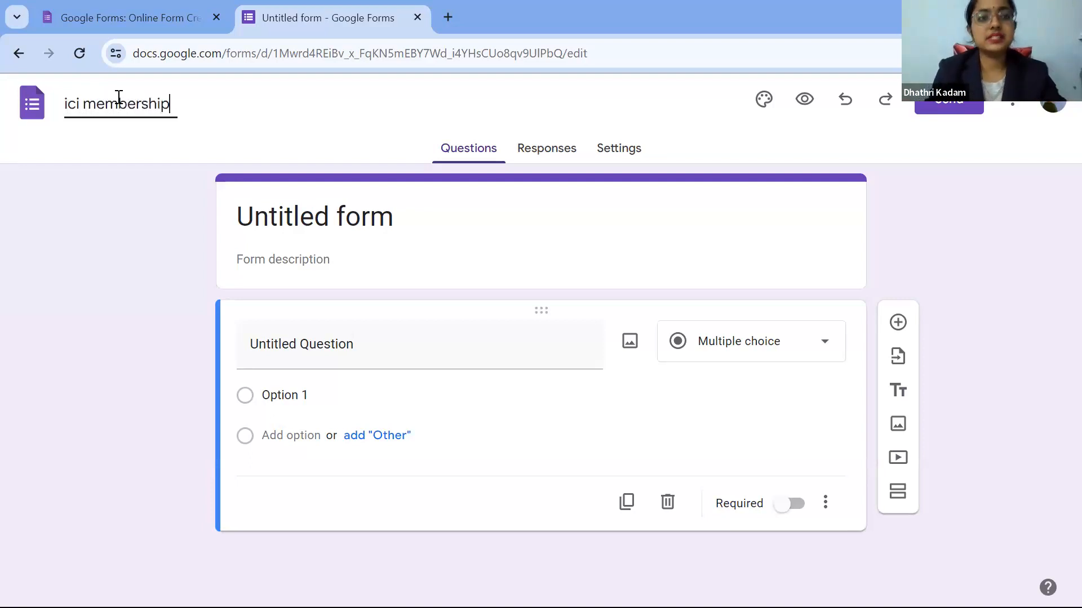
left_click(178, 202)
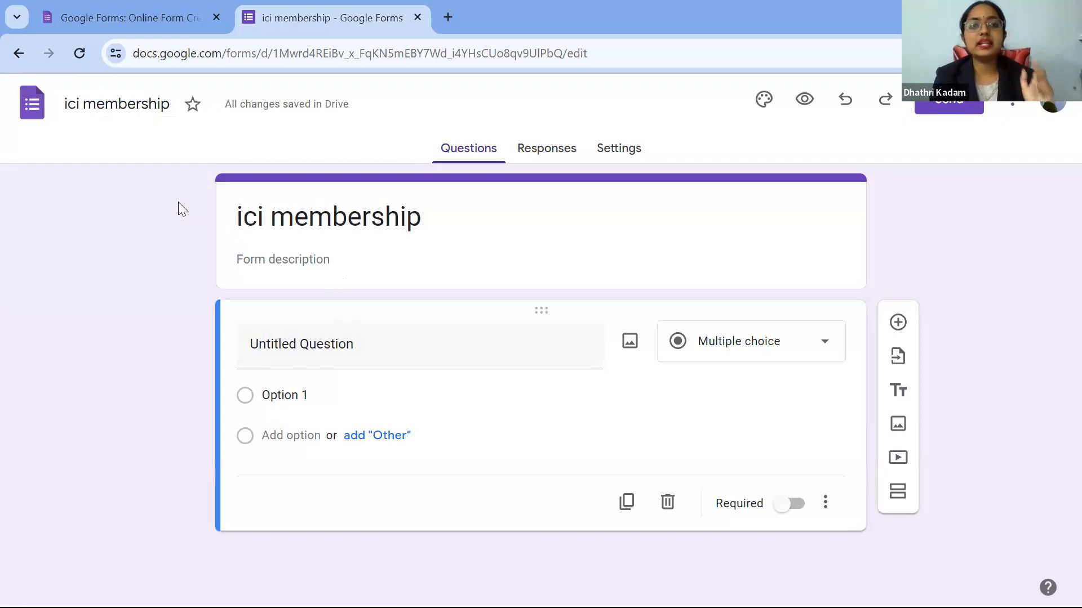
Enter "xshgs" as the form description beneath the form title.
left_click(306, 256)
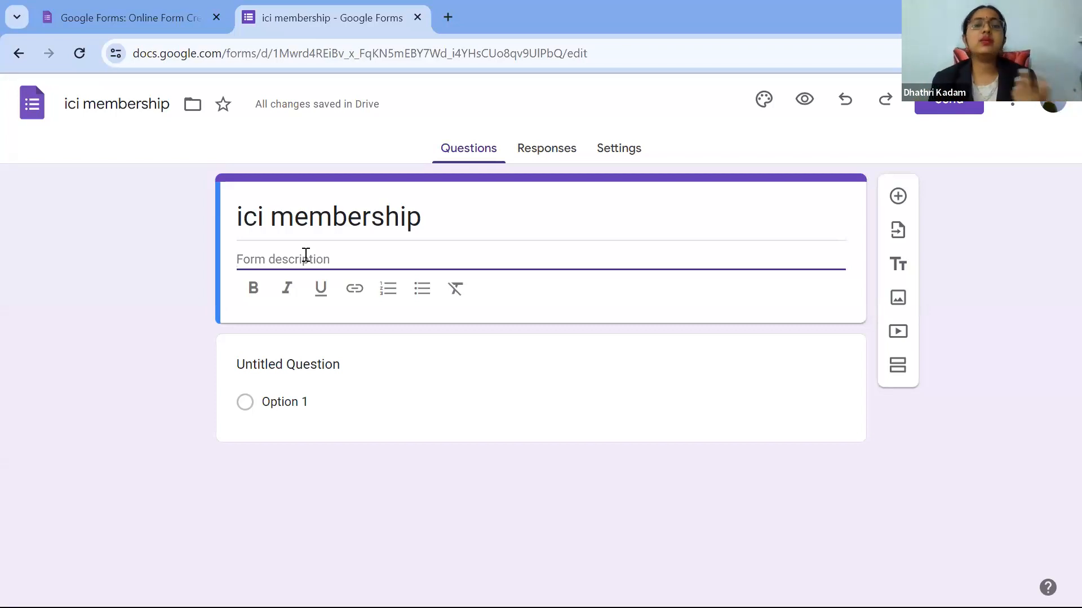
type("xshgs")
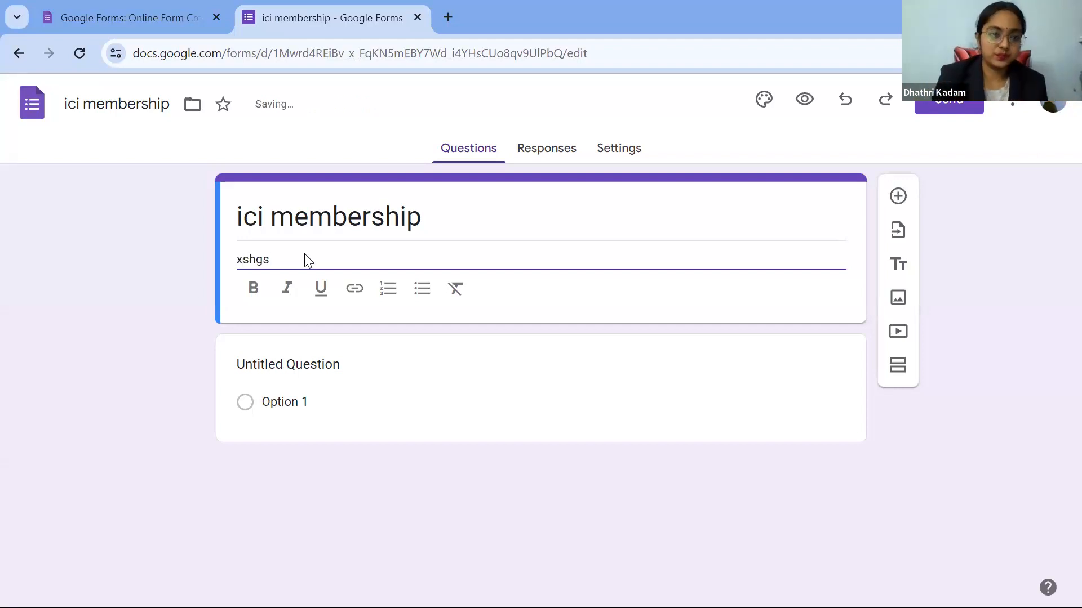
left_click(110, 335)
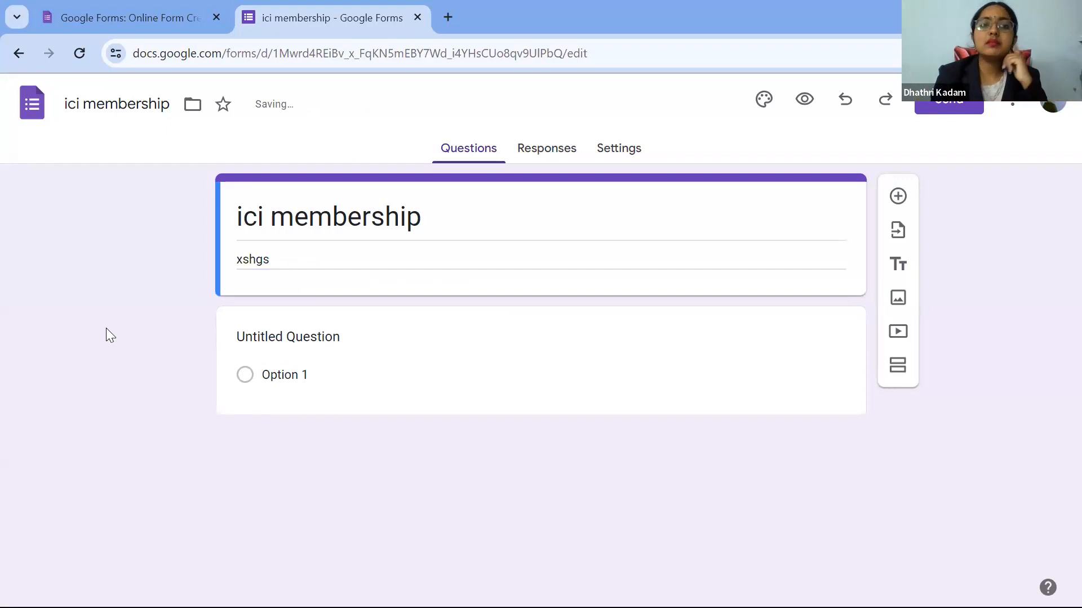
Replace the first question's placeholder title with "name" so it becomes a short answer question.
left_click(322, 331)
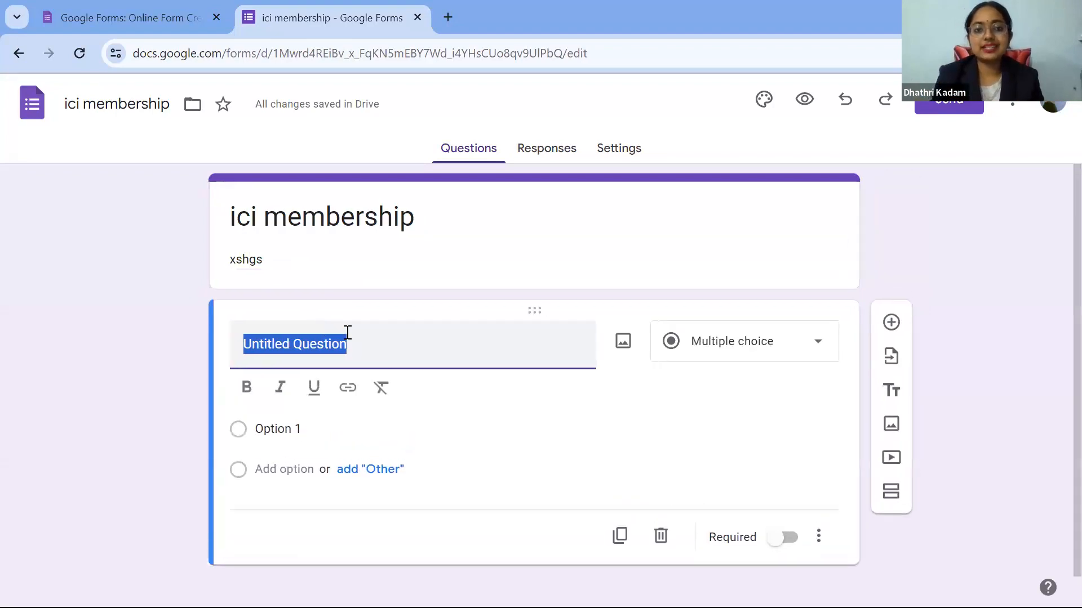
key("BackSpace")
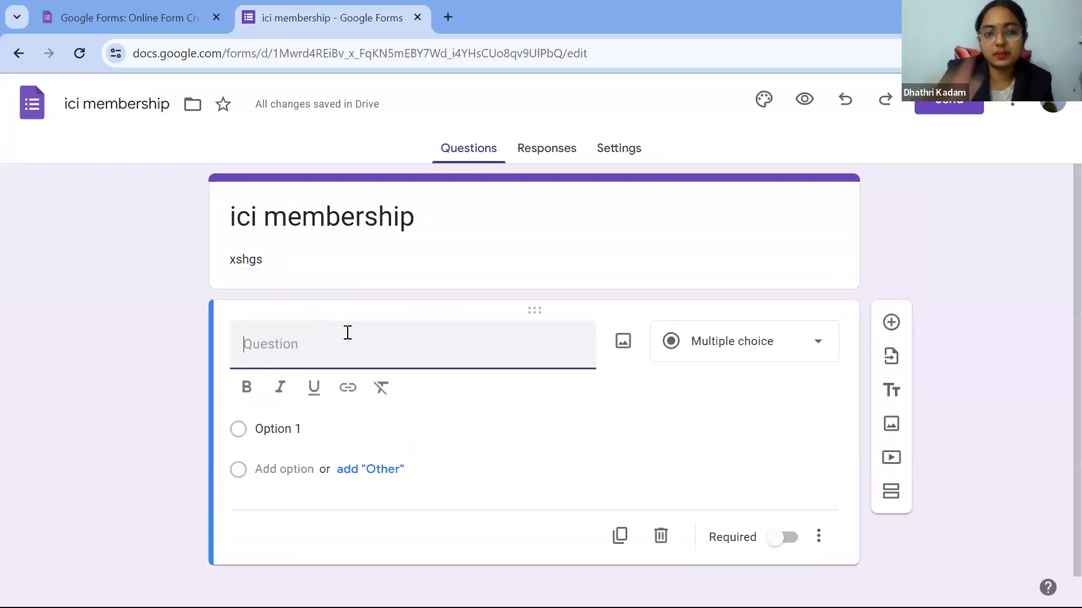
type("n")
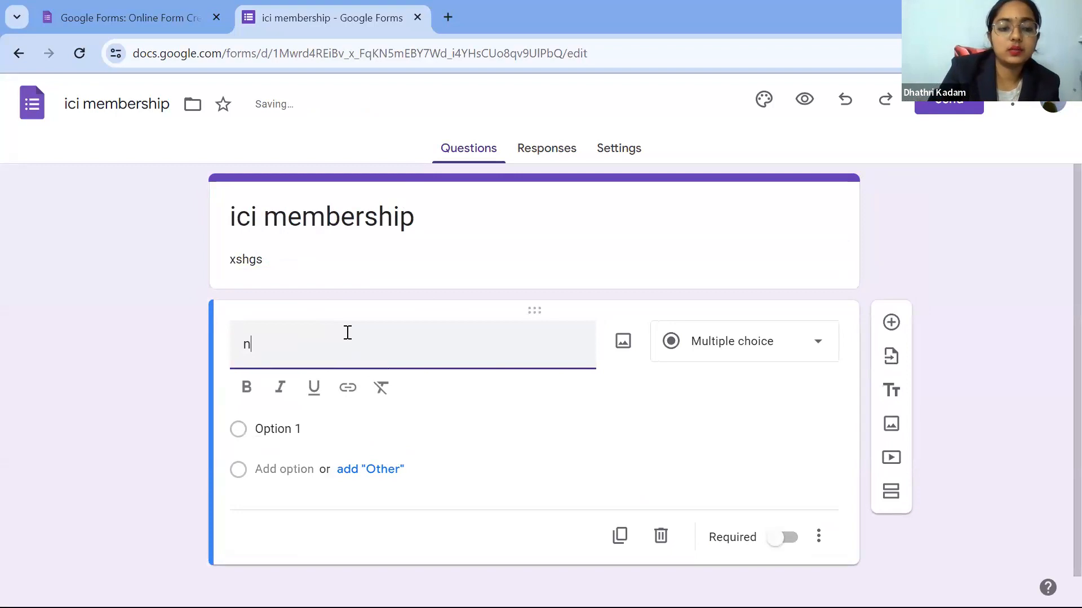
type("ame")
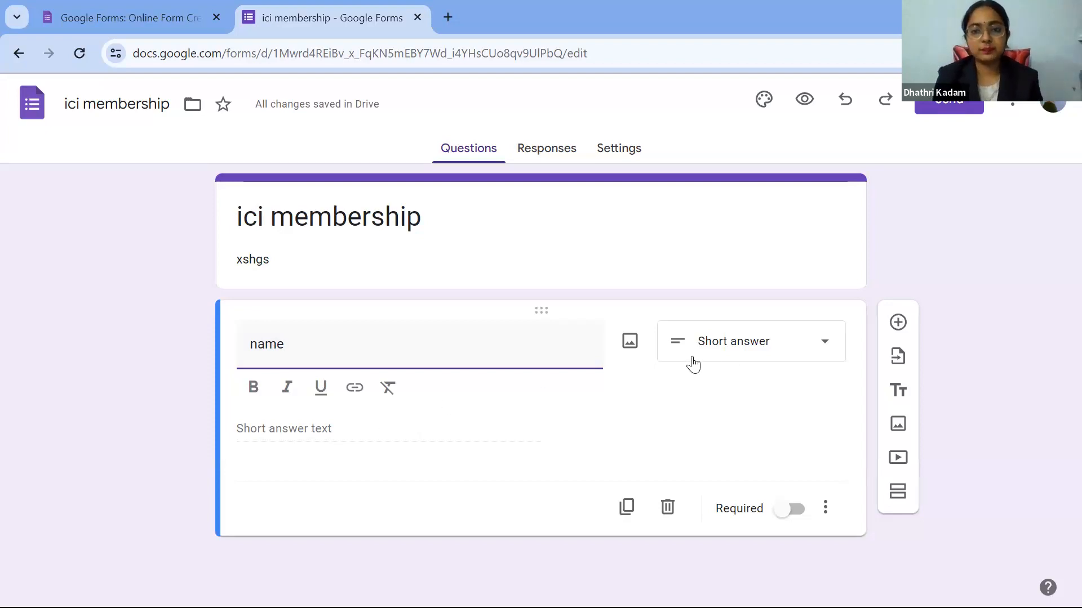
Review the available answer types and the image insertion sources for the name question.
left_click(802, 348)
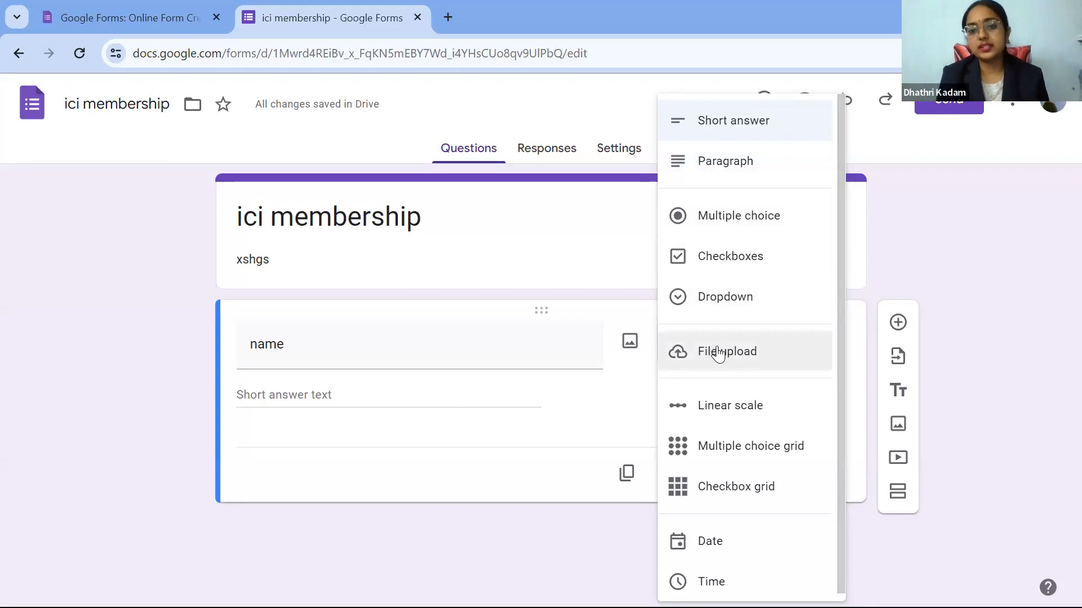
scroll(715, 353, "down", 1)
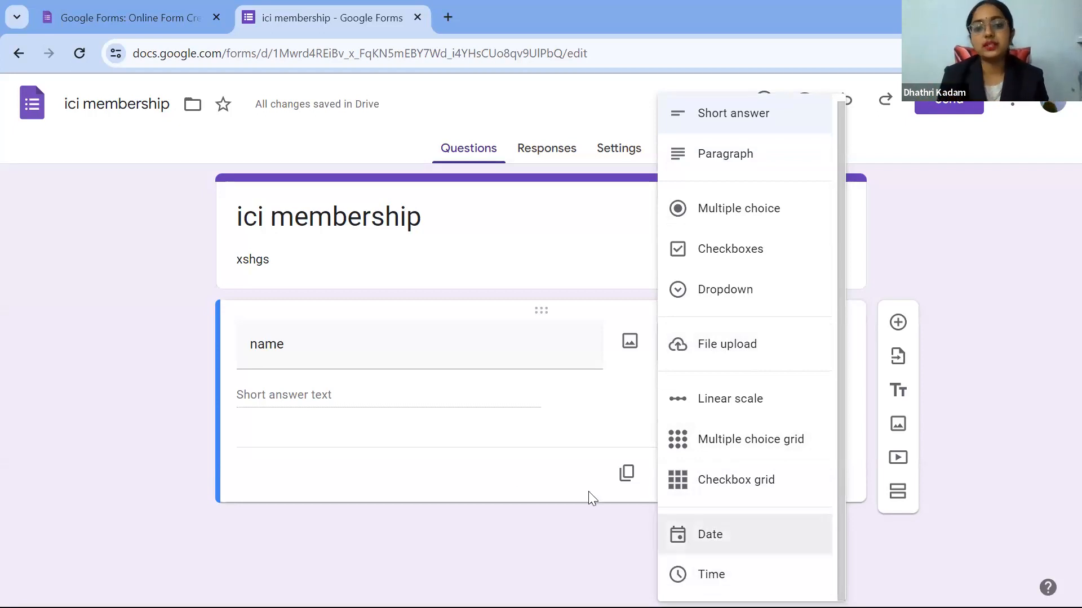
left_click(472, 348)
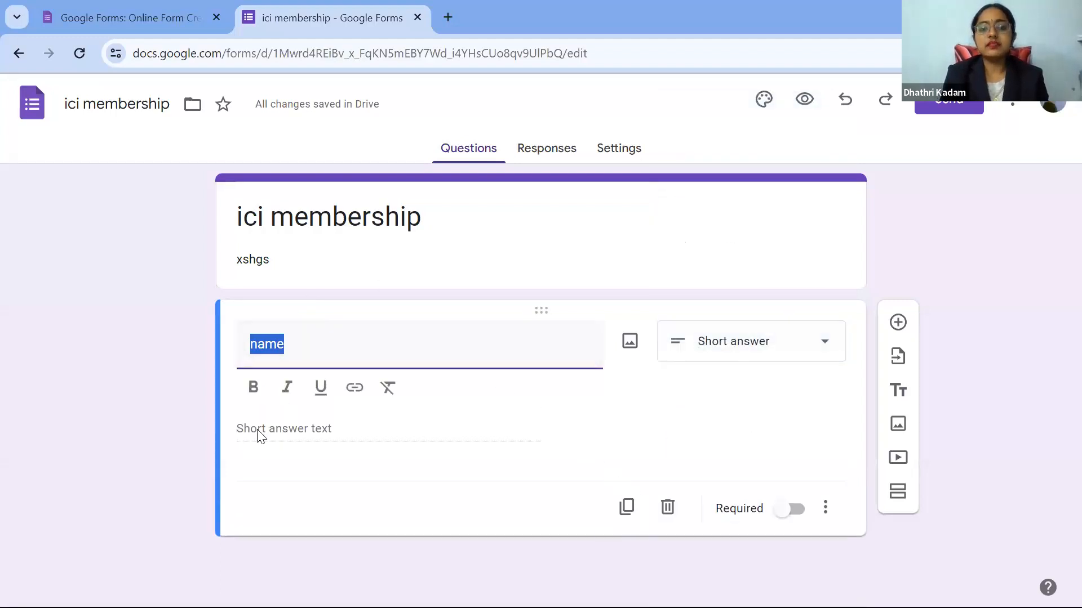
left_click(637, 346)
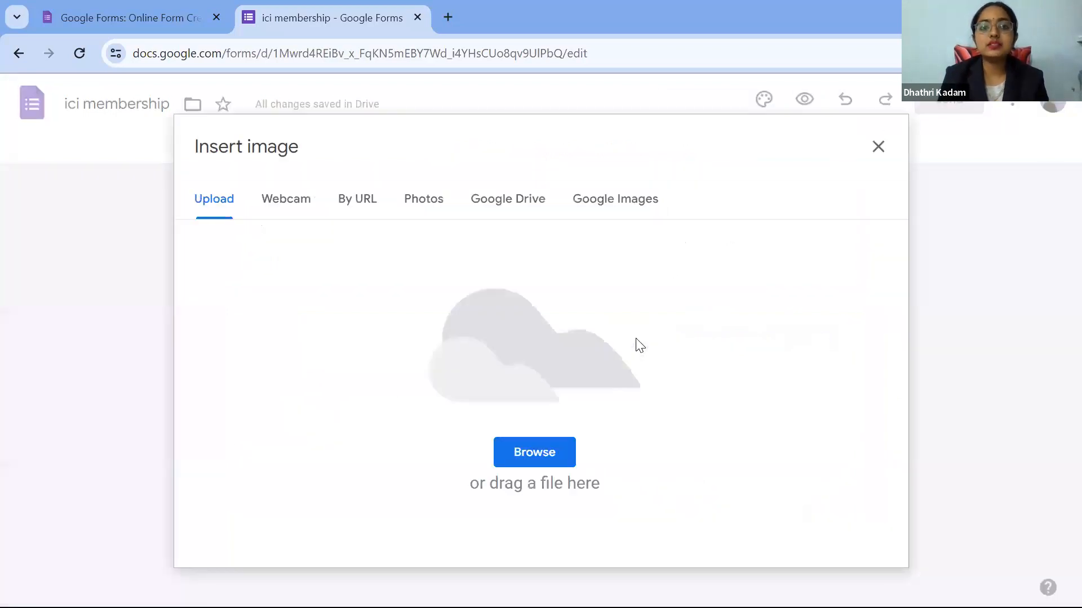
left_click(879, 146)
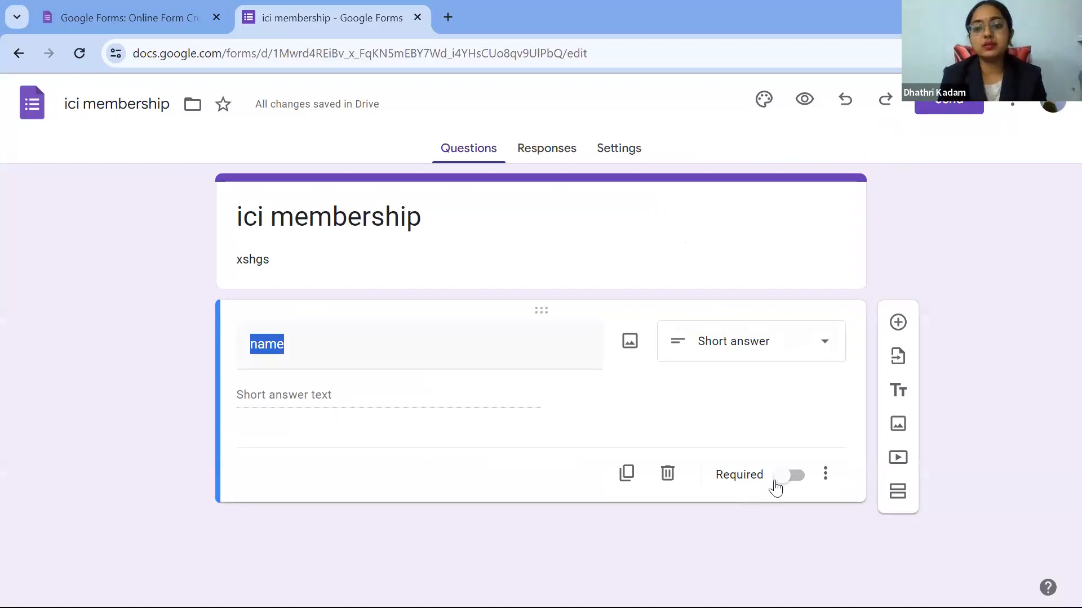
Make the name question required.
left_click(794, 476)
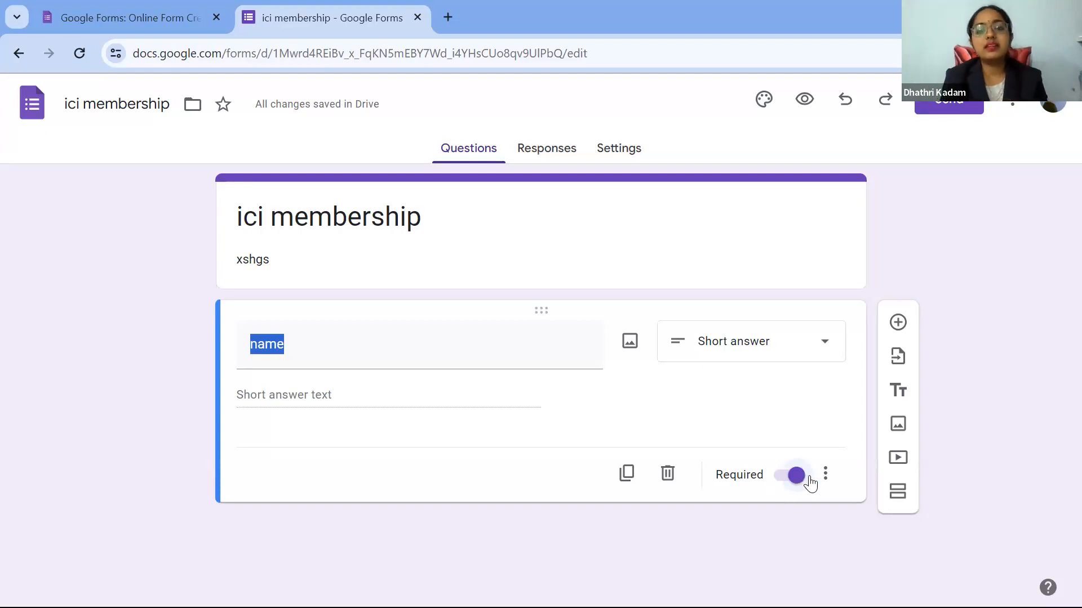
left_click(431, 540)
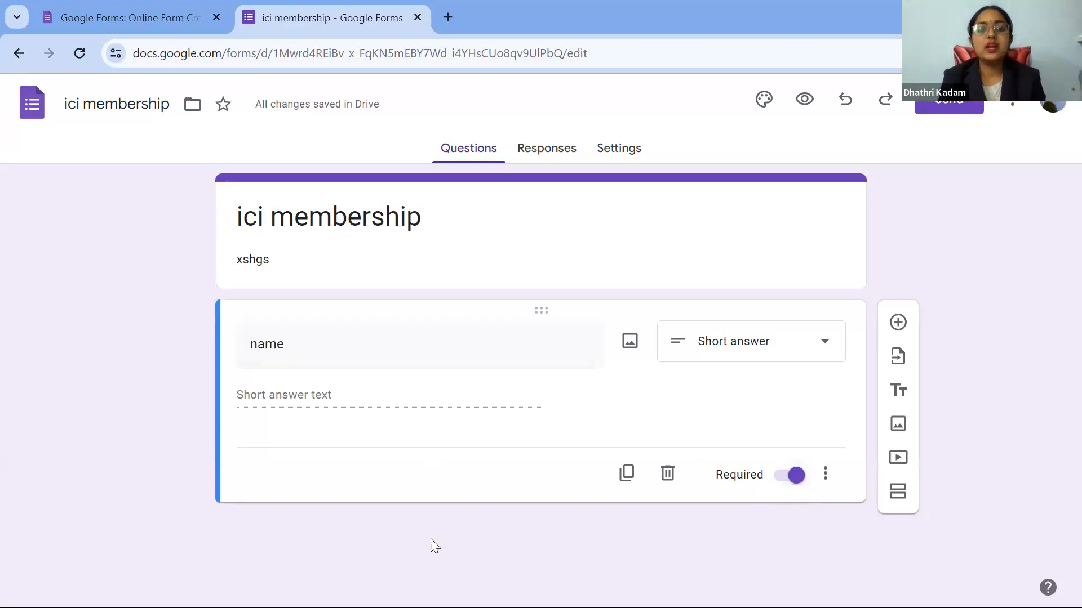
Add a second question titled "details" and set its answer type to Multiple choice.
left_click(898, 323)
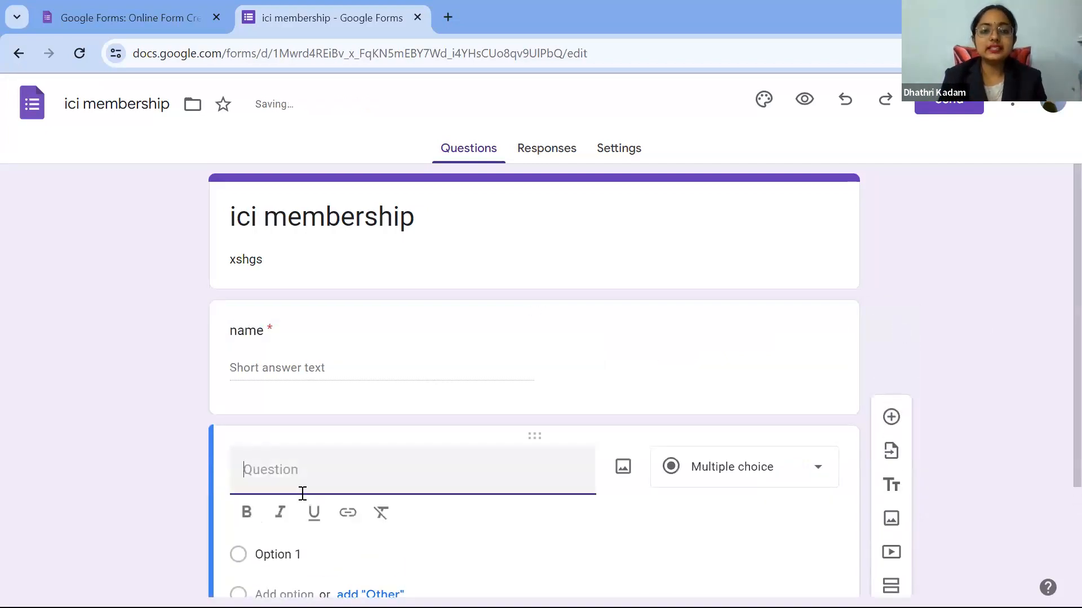
type("de")
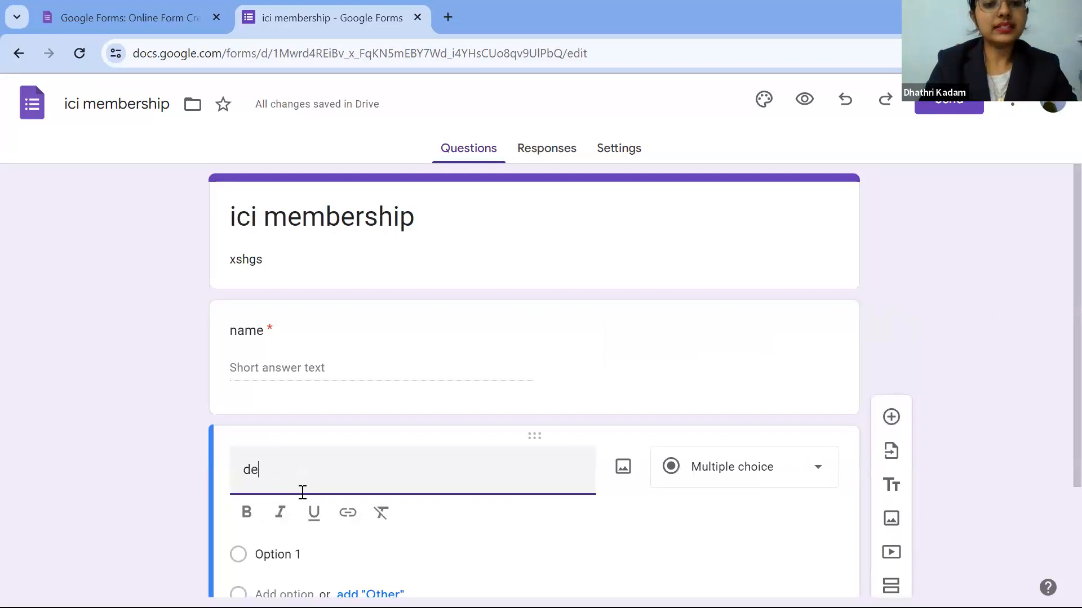
type("tails")
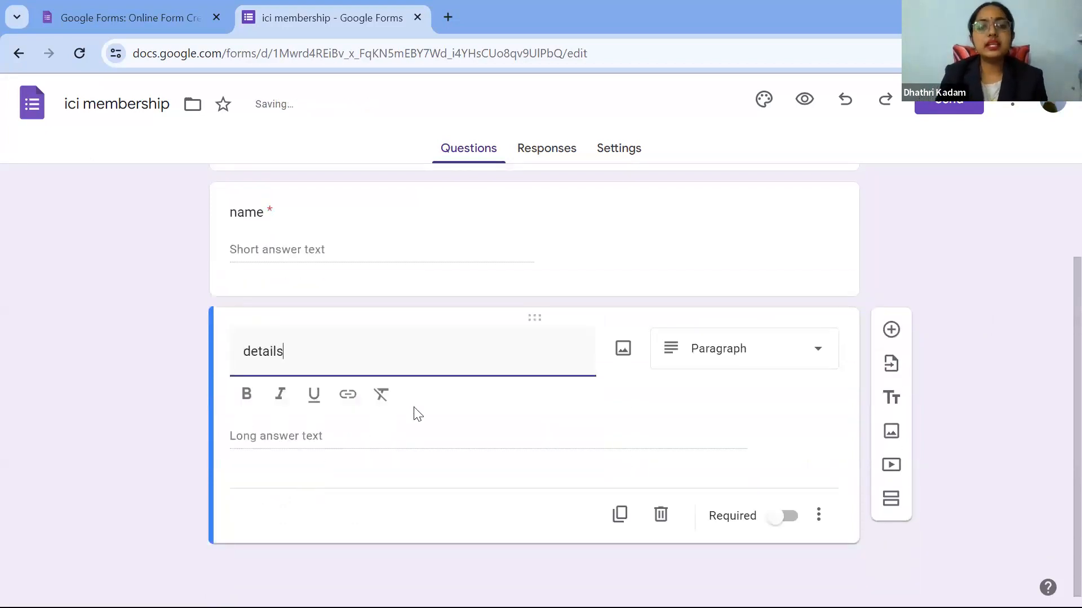
left_click(490, 443)
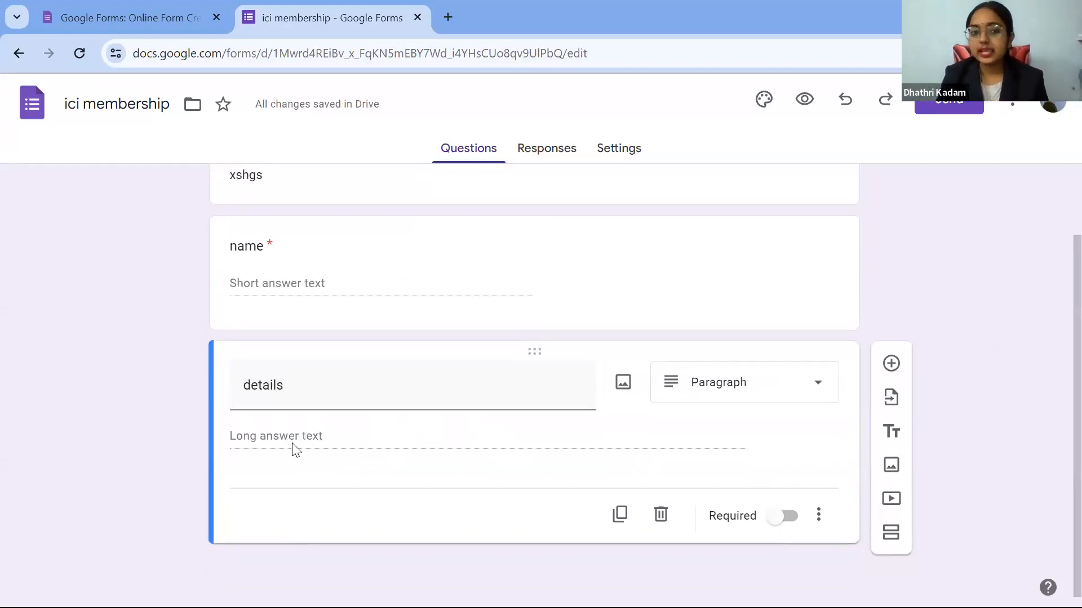
left_click(795, 381)
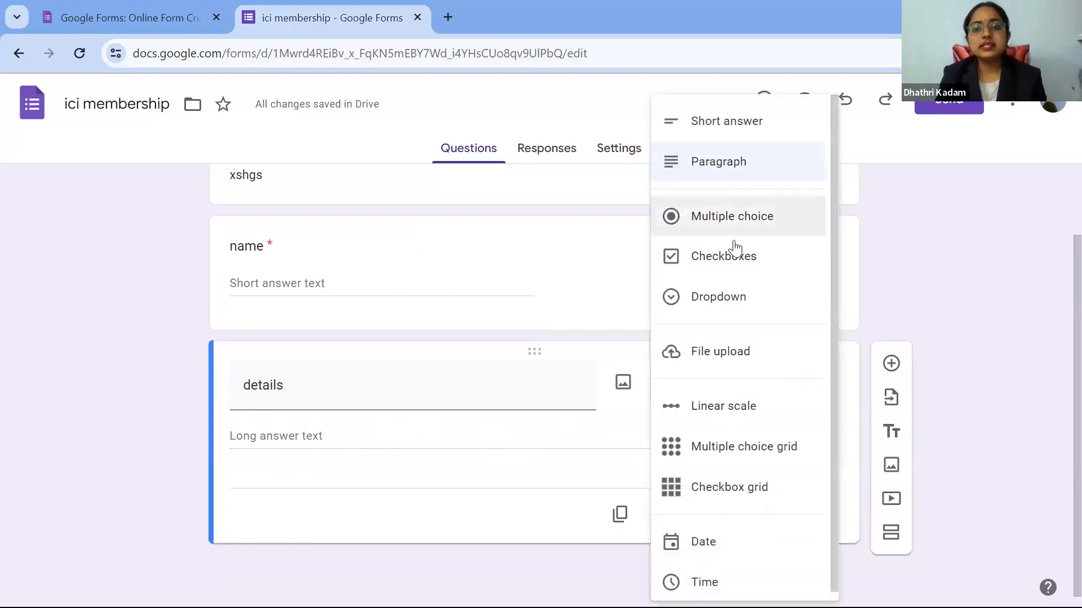
left_click(720, 209)
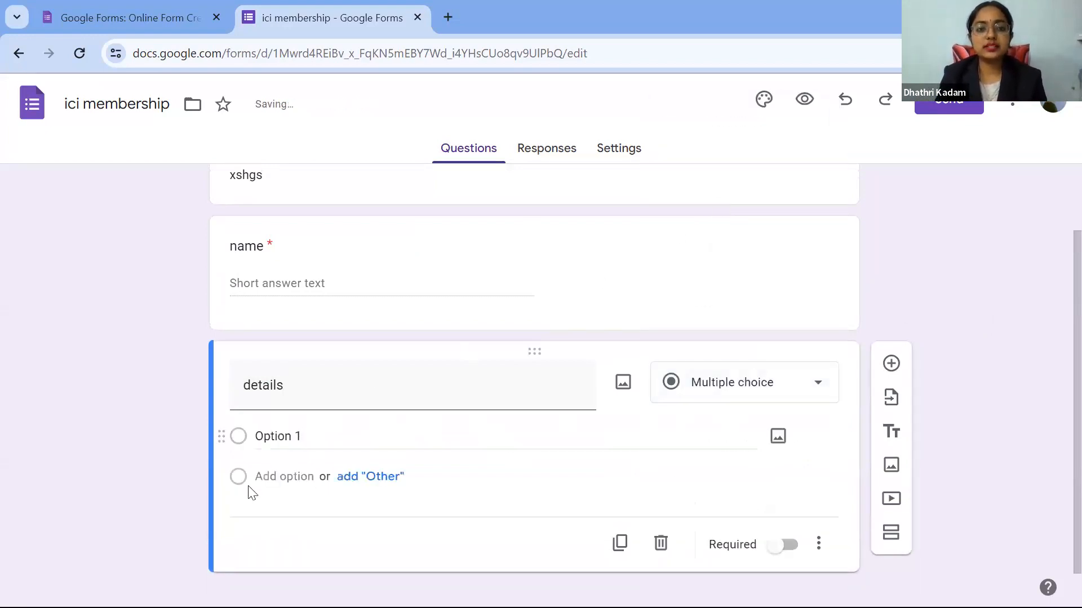
Give the details question the options "zvfs", "vf", "Opvfvtion 3" and Other, and make it required.
left_click(269, 438)
type("zvfs")
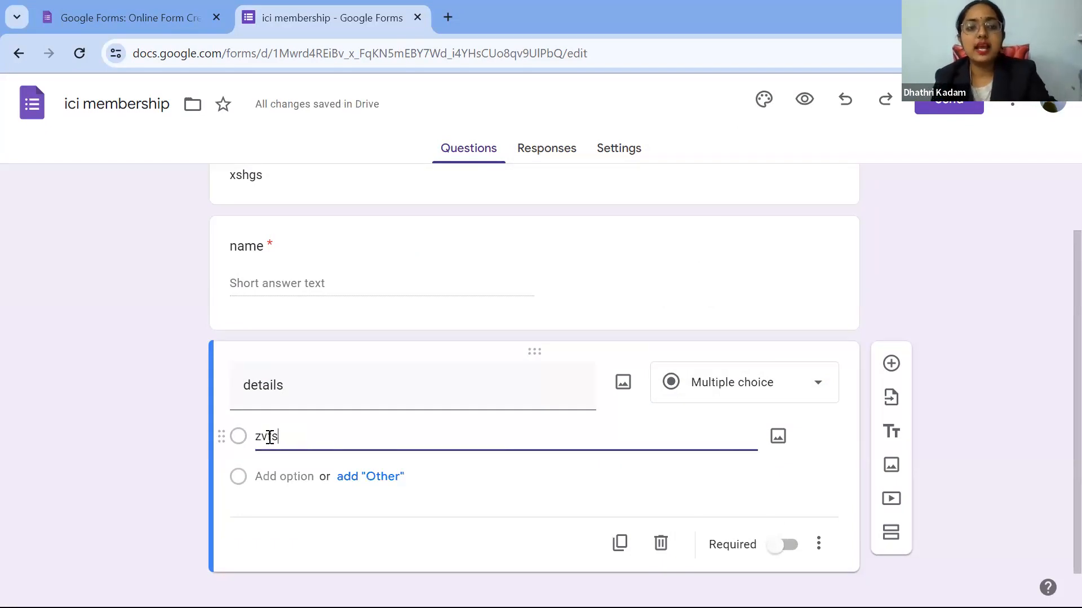
left_click(279, 463)
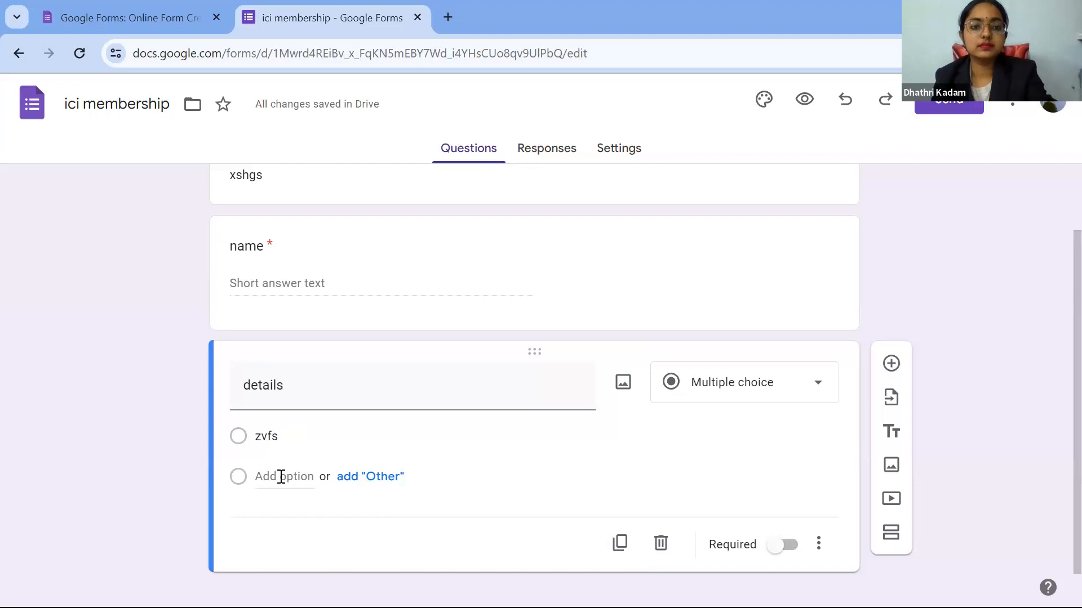
left_click(346, 476)
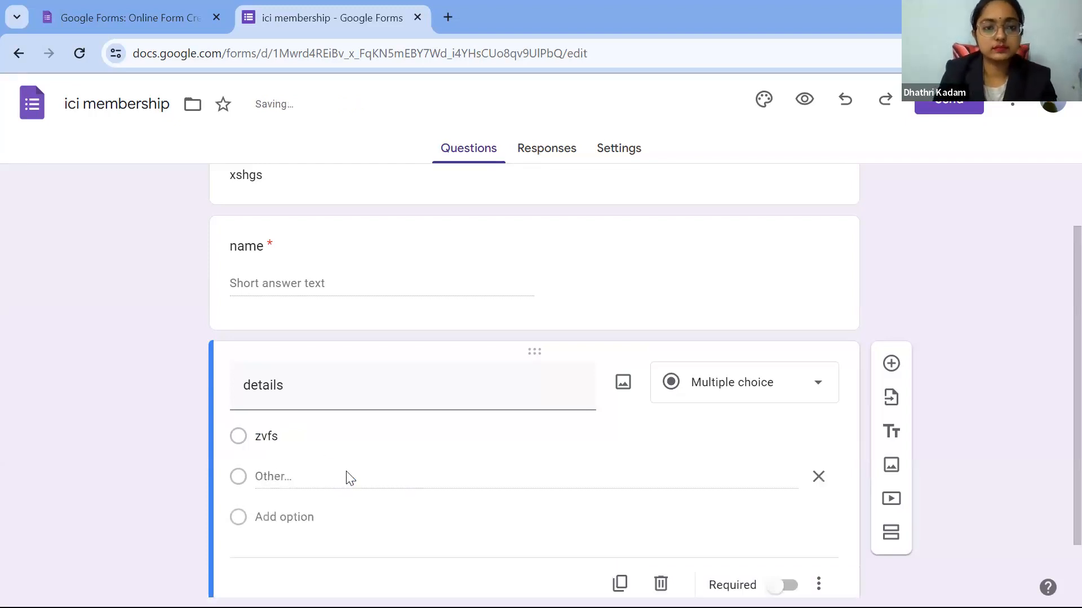
left_click(268, 516)
type("vf")
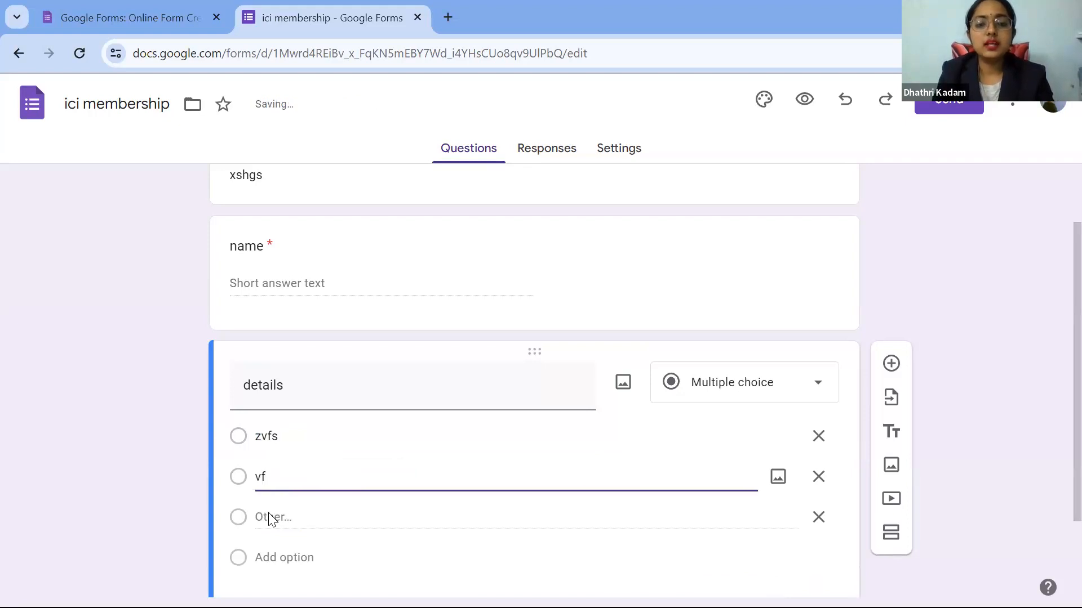
key("Return")
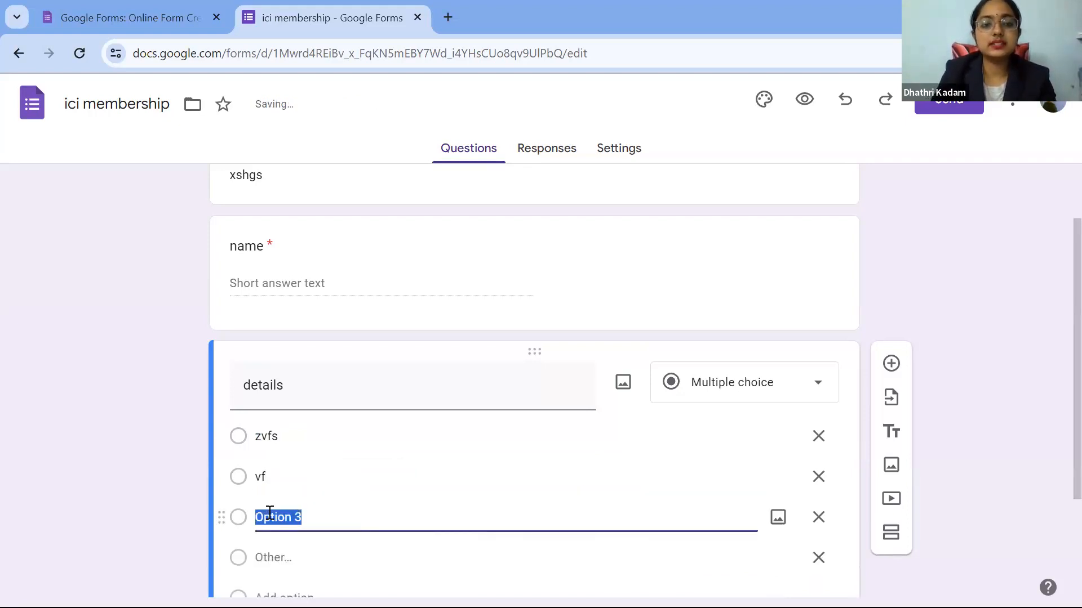
left_click(269, 516)
type("vfv")
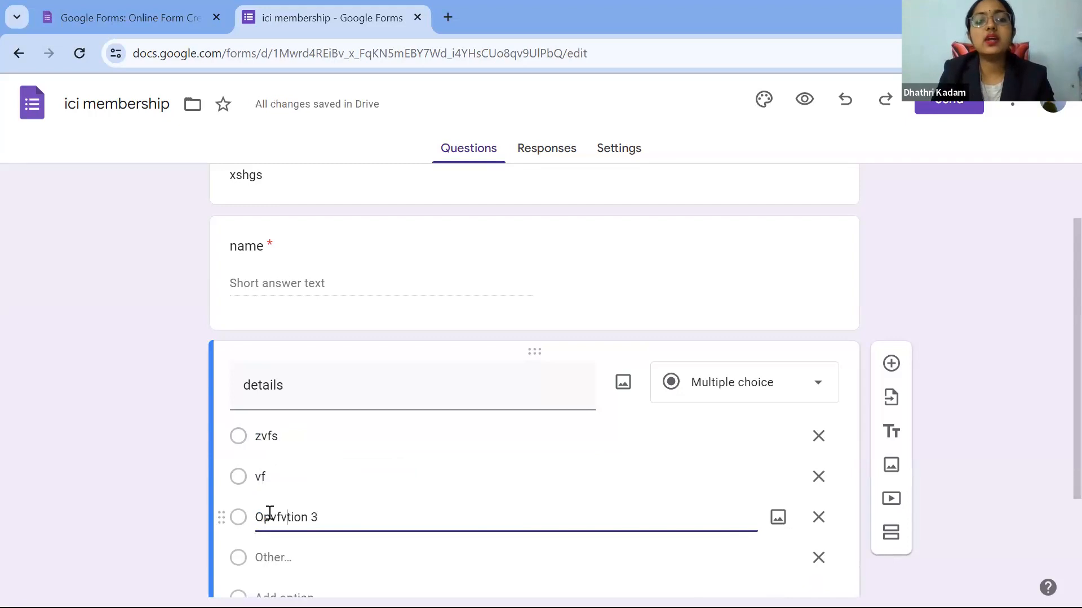
scroll(275, 513, "down", 1)
scroll(276, 514, "down", 2)
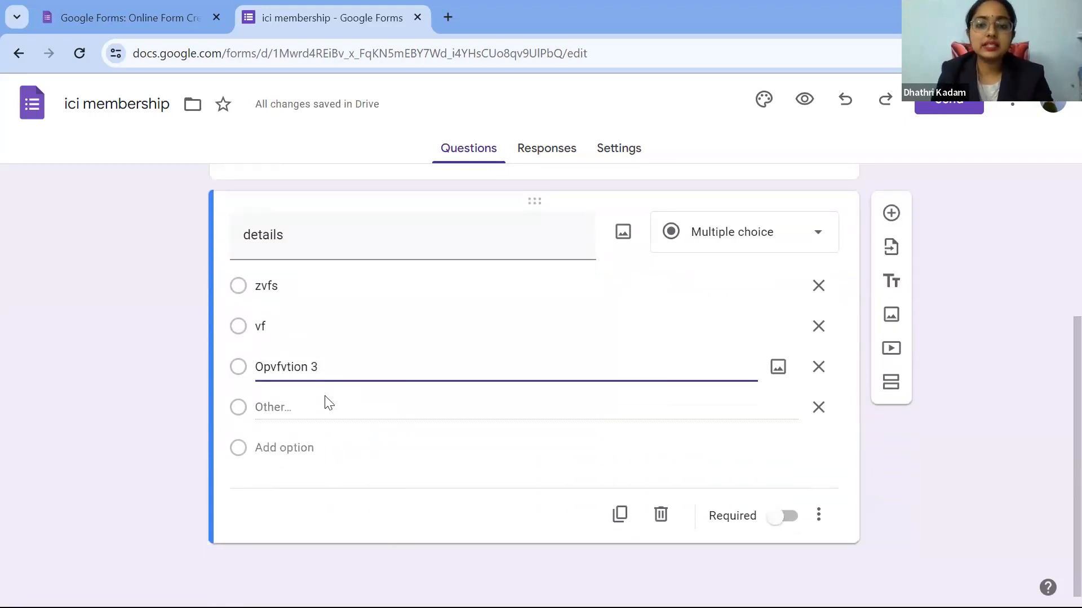
left_click(786, 517)
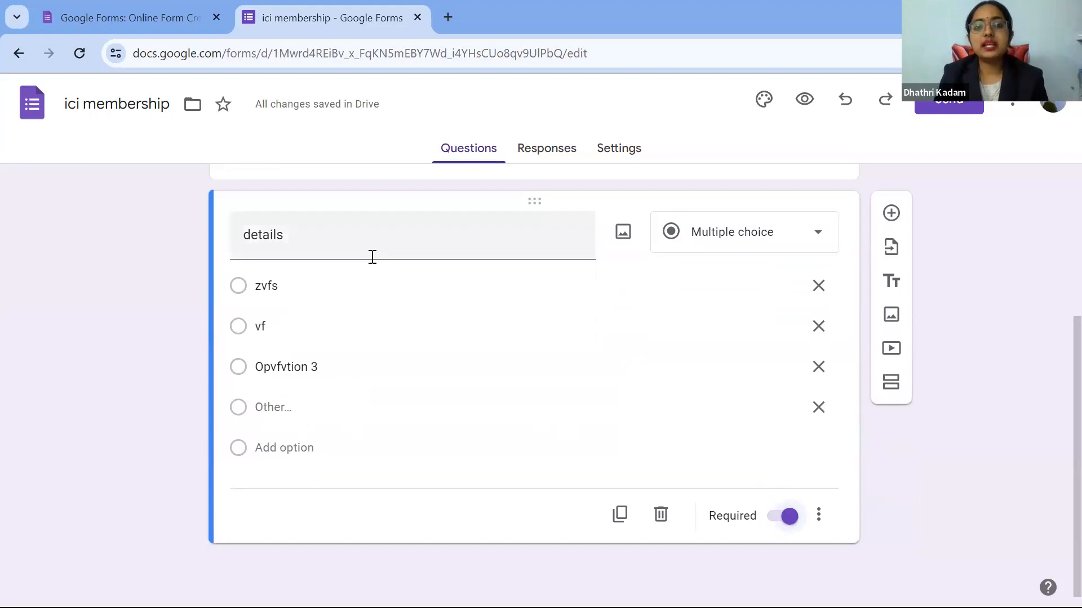
Add a third question of the File upload type and allow respondents to upload files to Drive.
left_click(891, 213)
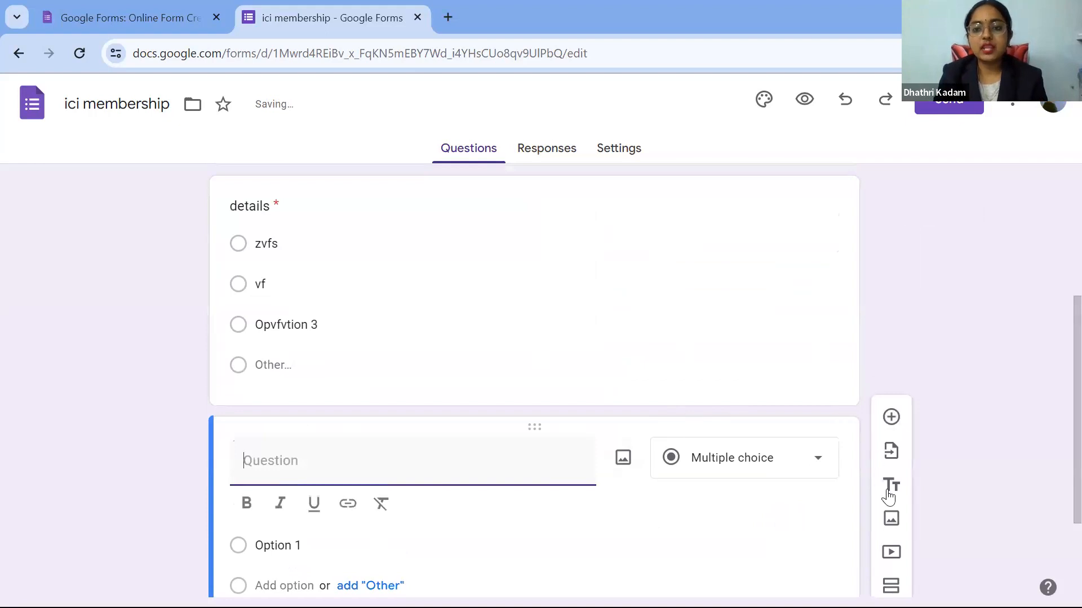
left_click(790, 445)
left_click(714, 339)
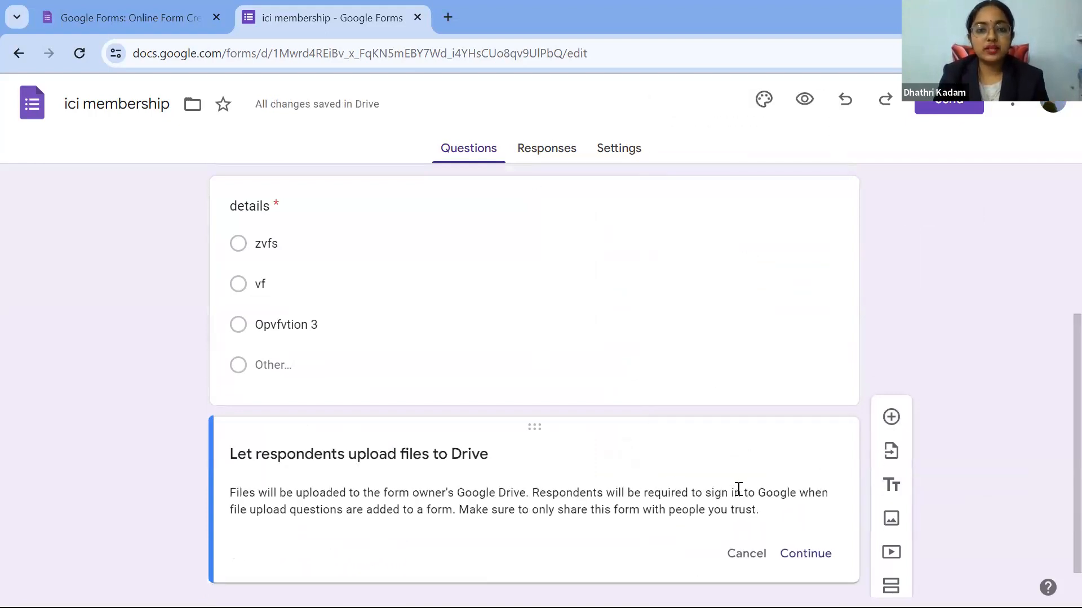
left_click(807, 555)
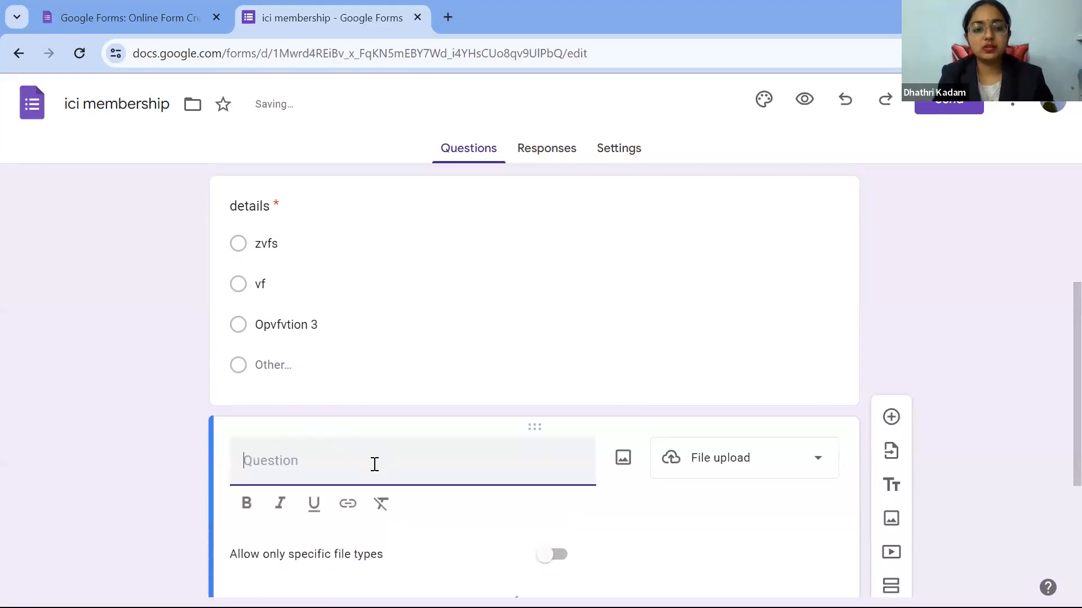
Title the file upload question "image" and restrict it to specific file types.
type("i")
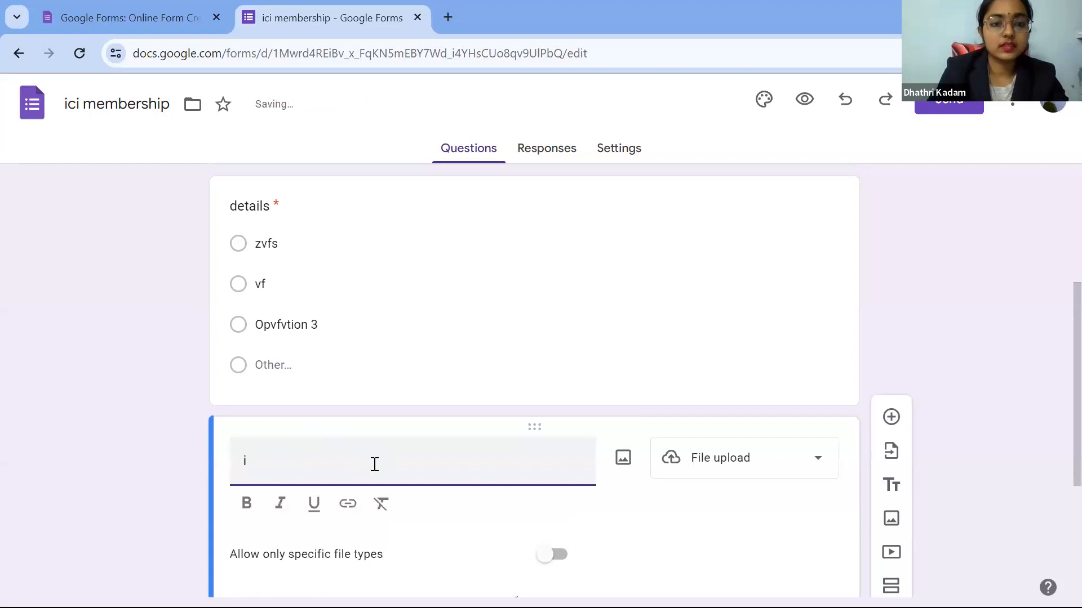
type("mage")
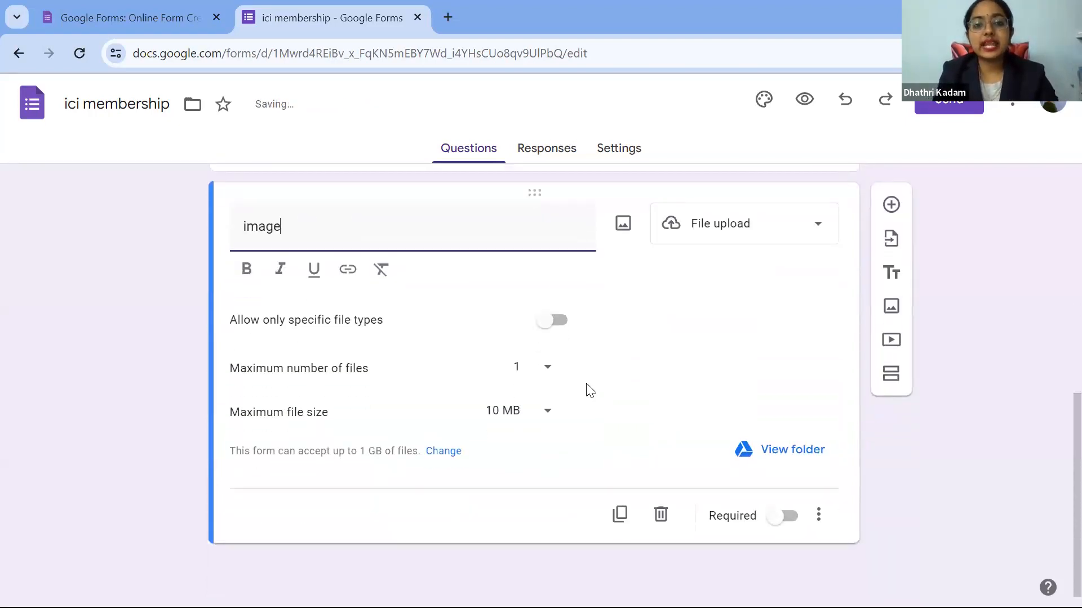
left_click(556, 322)
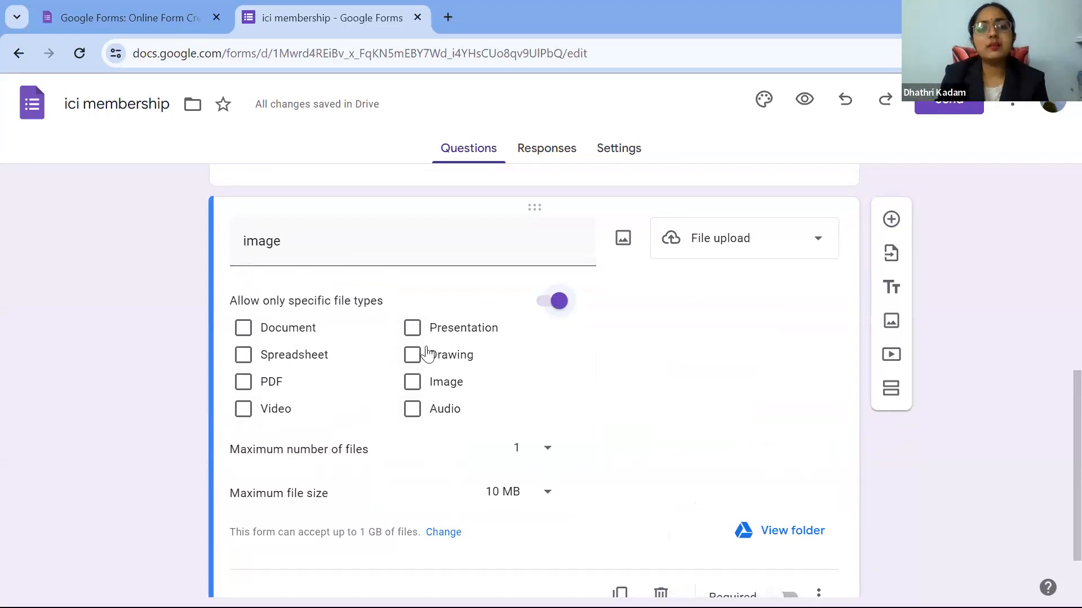
Set the image question's maximum number of files to 5 and its maximum file size to 1 GB.
left_click(549, 449)
left_click(543, 489)
left_click(542, 494)
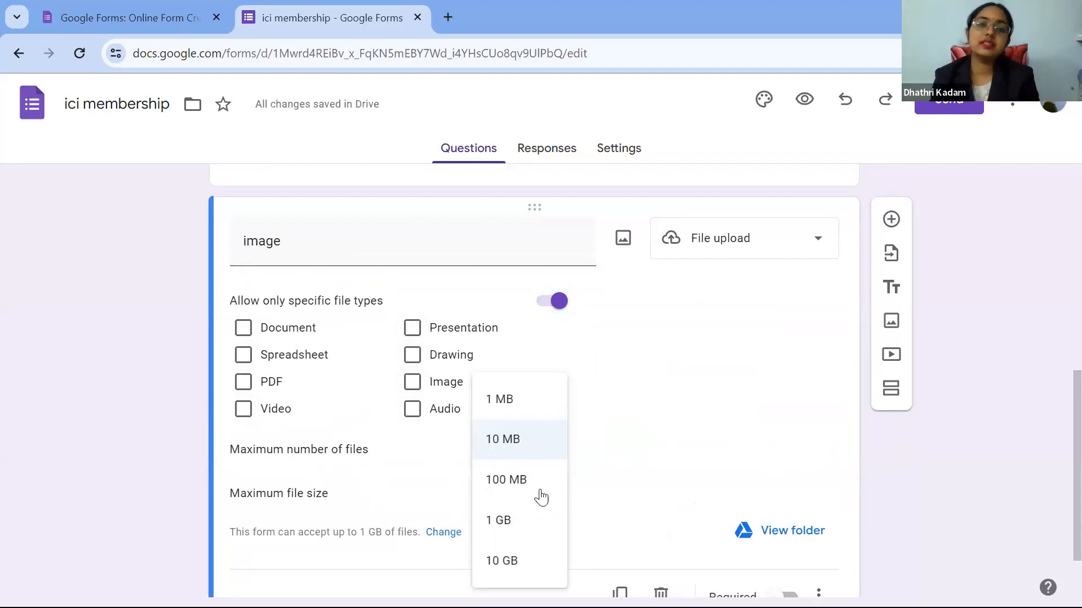
left_click(503, 524)
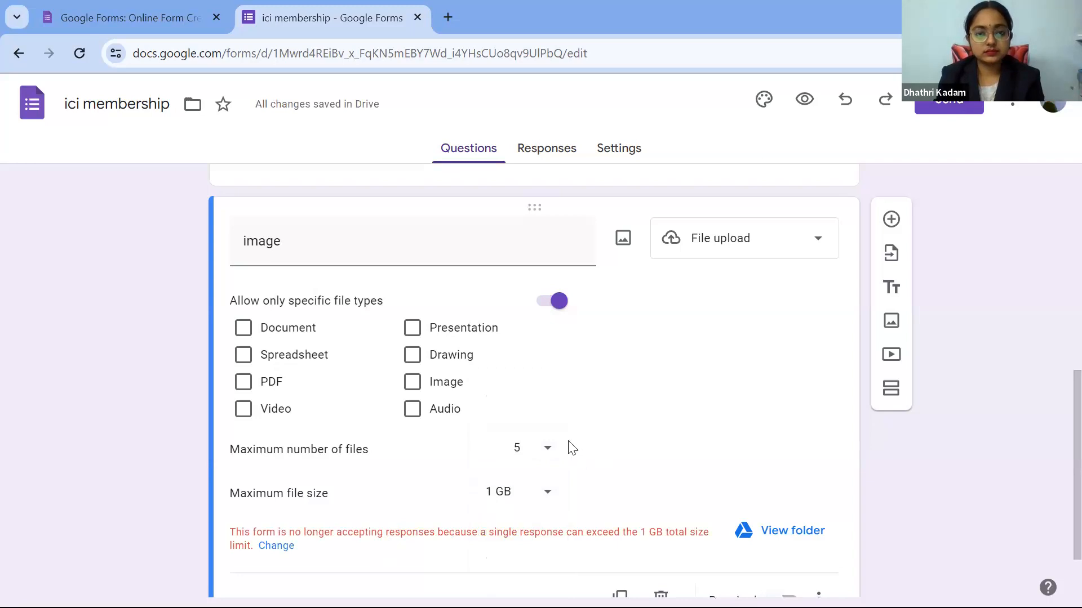
Set the image question's maximum number of files to 10 and its maximum file size to 100 MB.
left_click(550, 468)
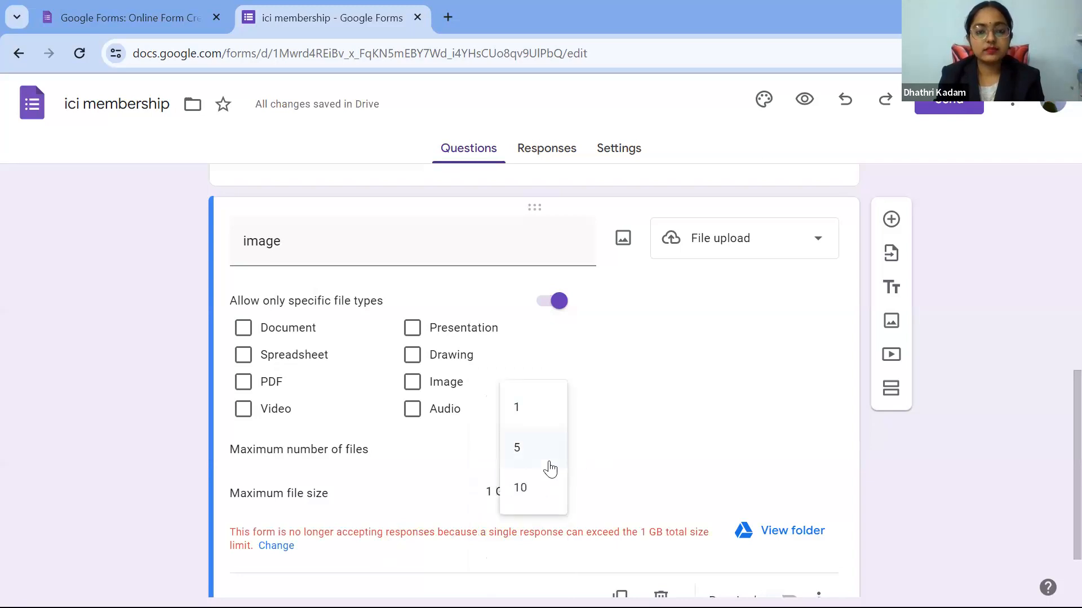
left_click(538, 488)
left_click(519, 502)
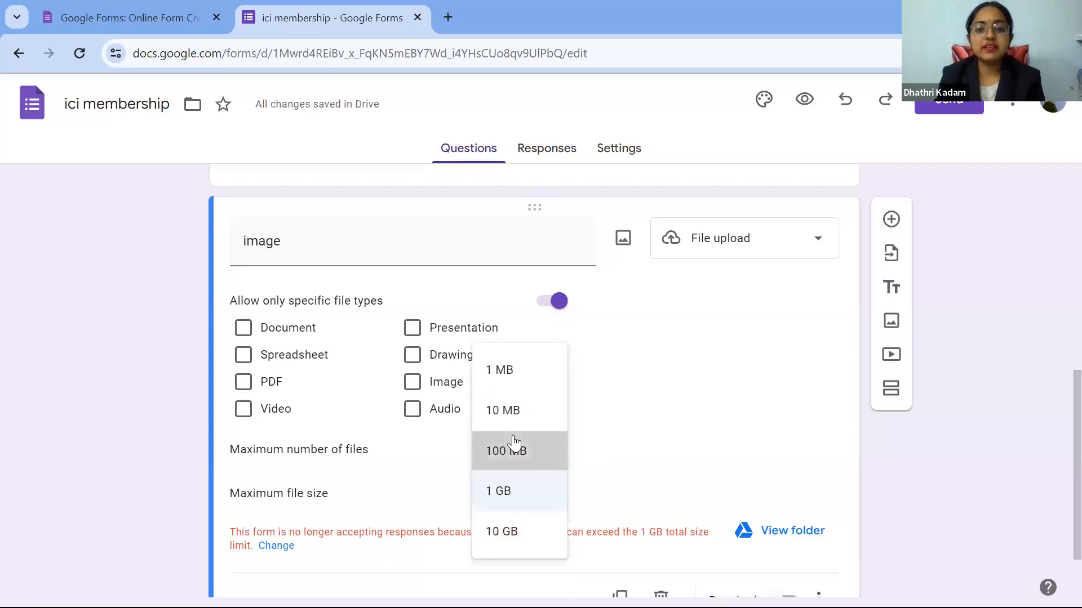
left_click(514, 445)
scroll(440, 469, "down", 2)
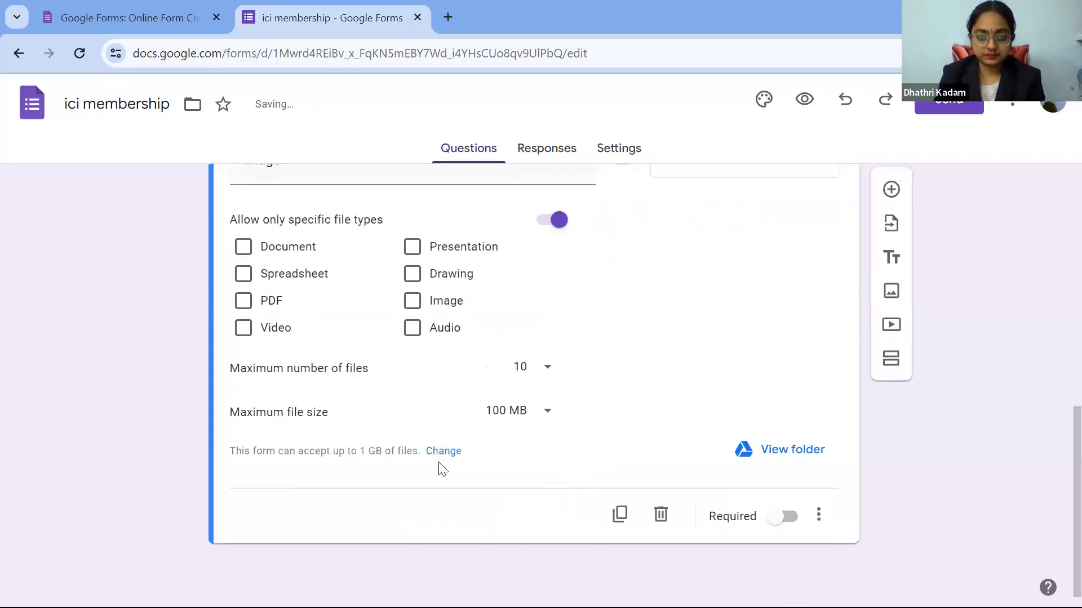
Go back to the Forms home page, reopen the recent "ici membership" form and continue past the file upload limit notice.
key("alt+Left")
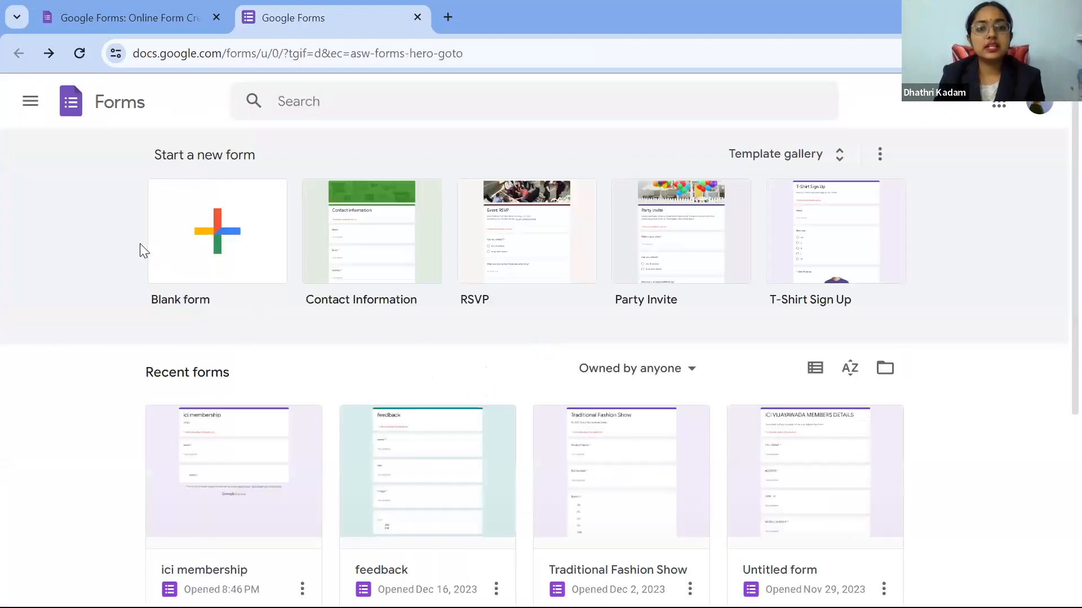
left_click(176, 502)
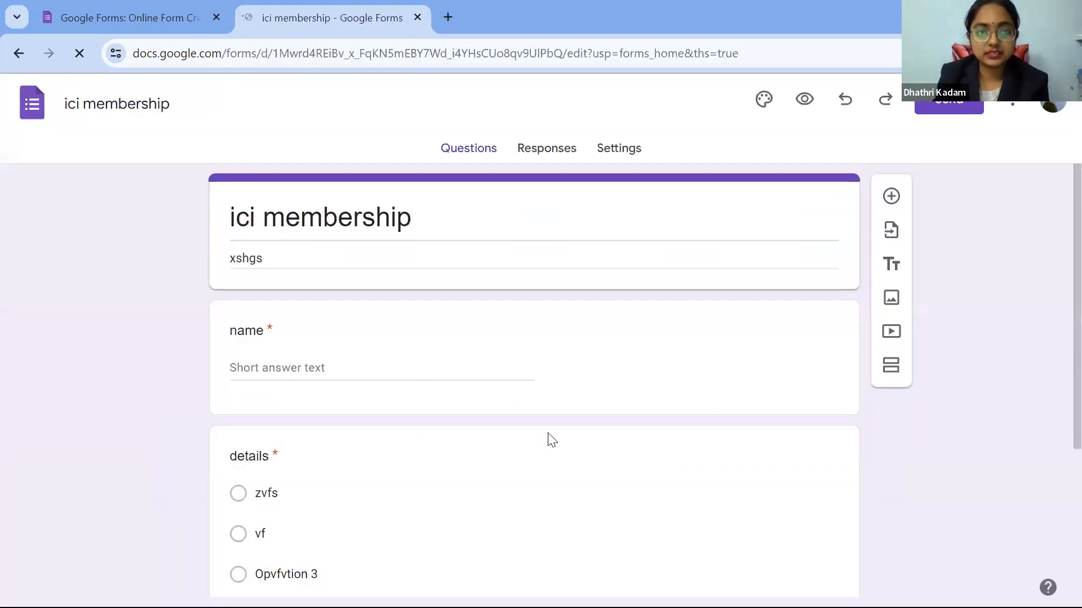
scroll(547, 438, "down", 4)
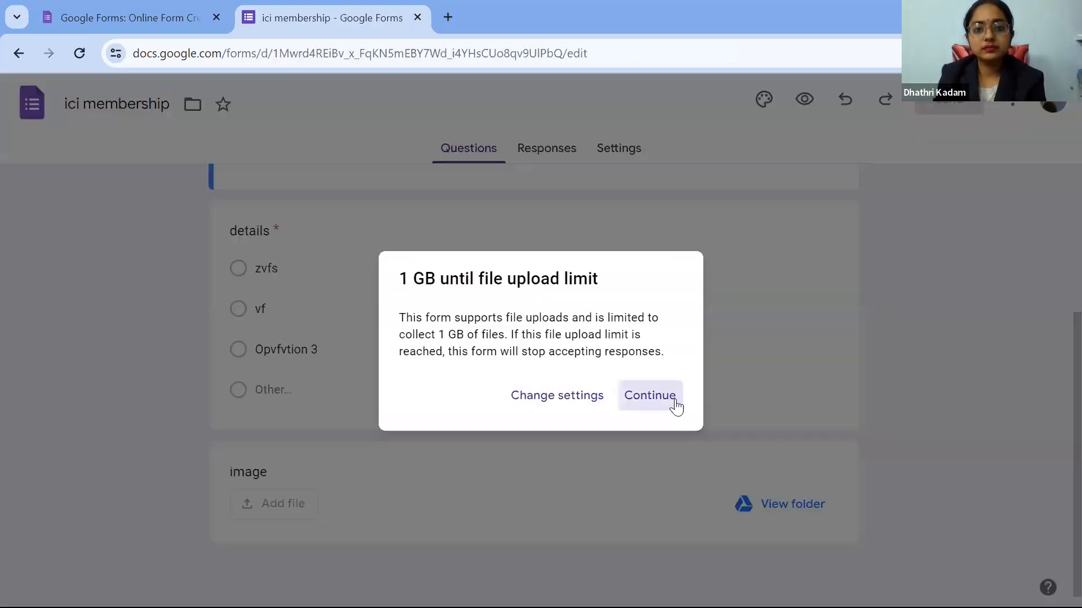
left_click(670, 399)
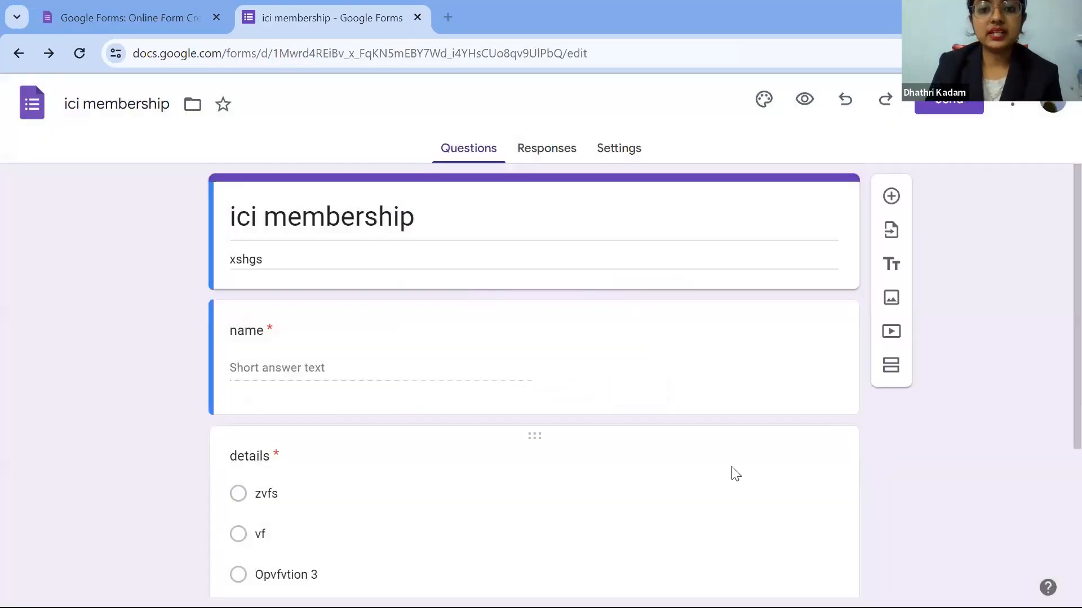
scroll(732, 470, "down", 4)
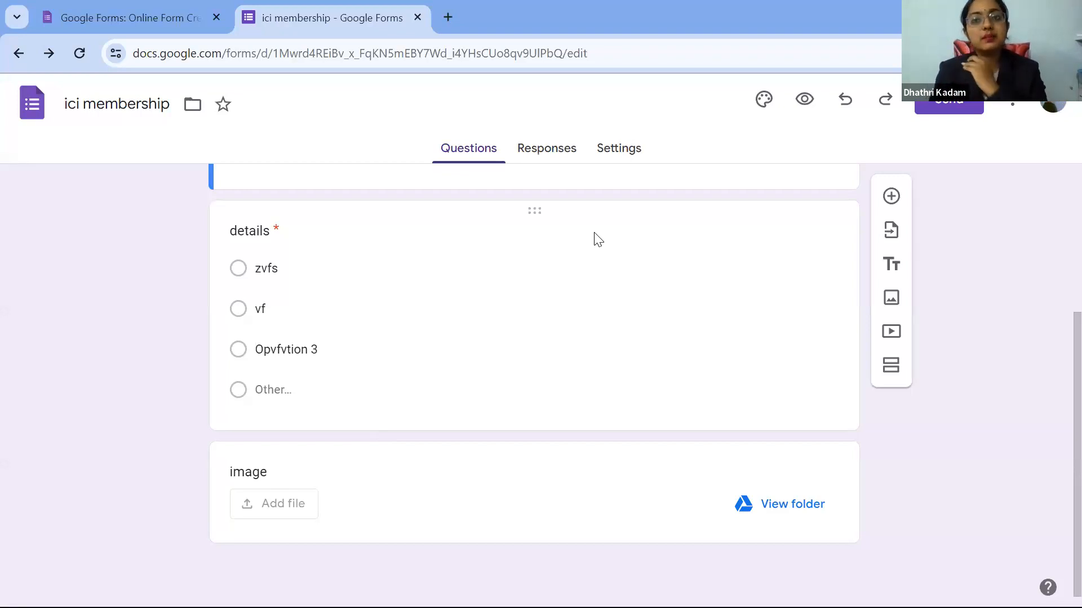
Insert the guitar player picture from the Work and School theme images as the form's header.
left_click(755, 111)
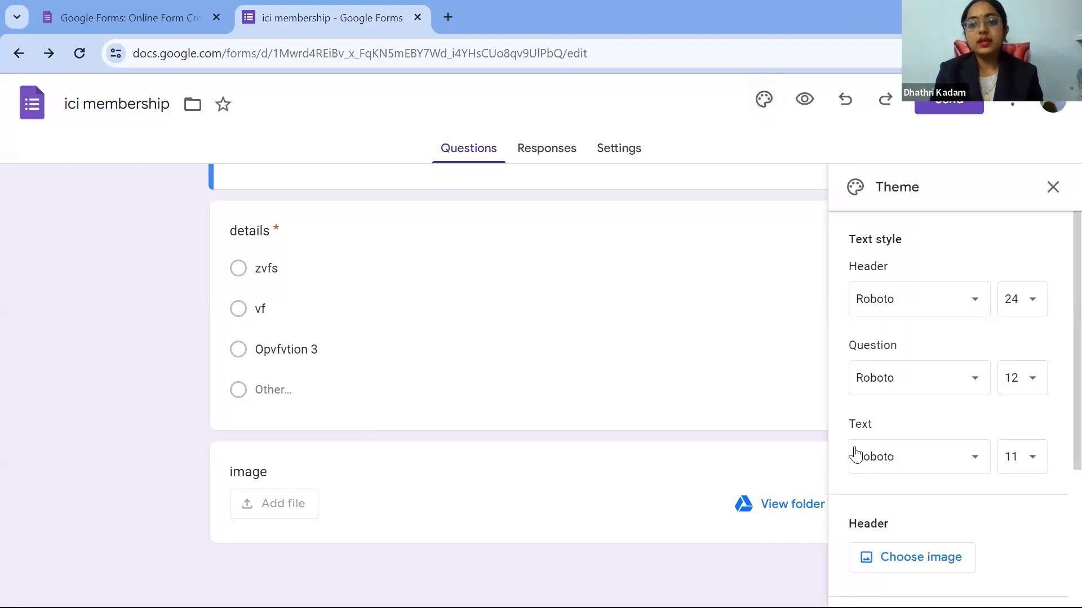
scroll(854, 453, "down", 4)
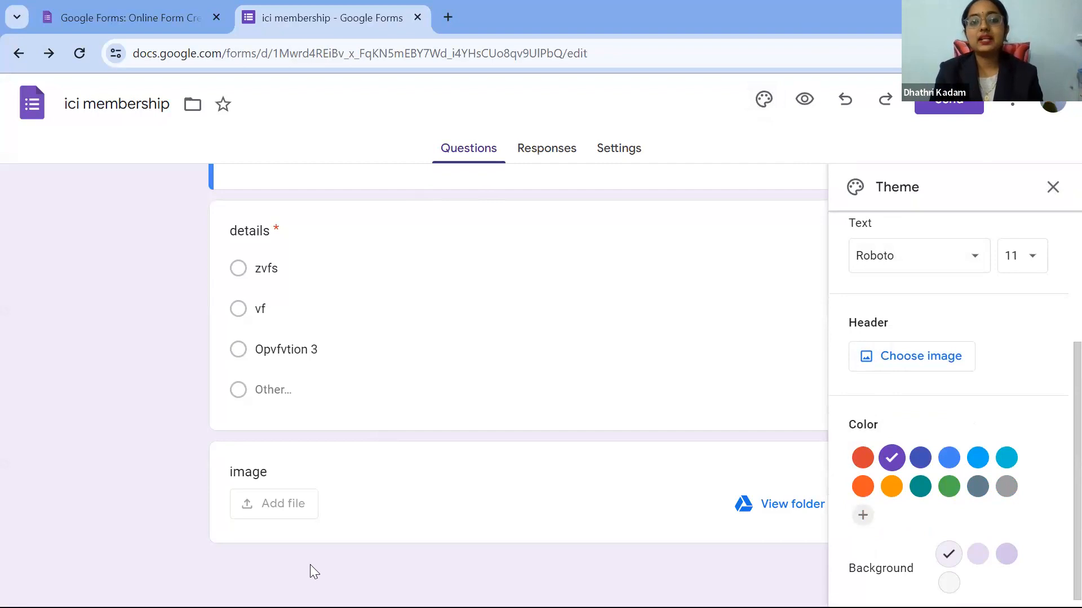
scroll(310, 564, "up", 4)
left_click(935, 372)
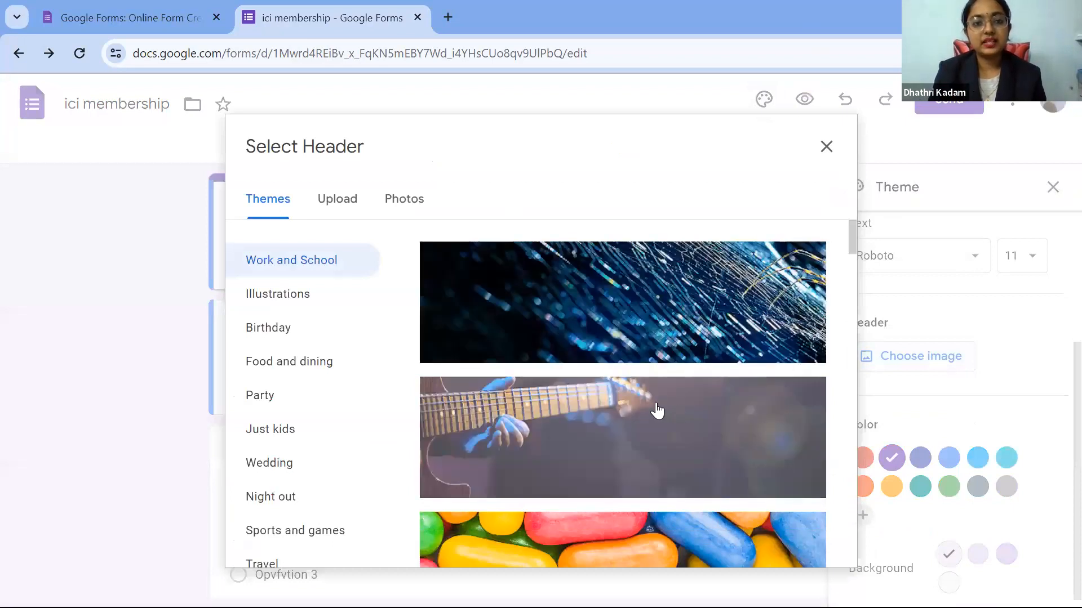
left_click(657, 410)
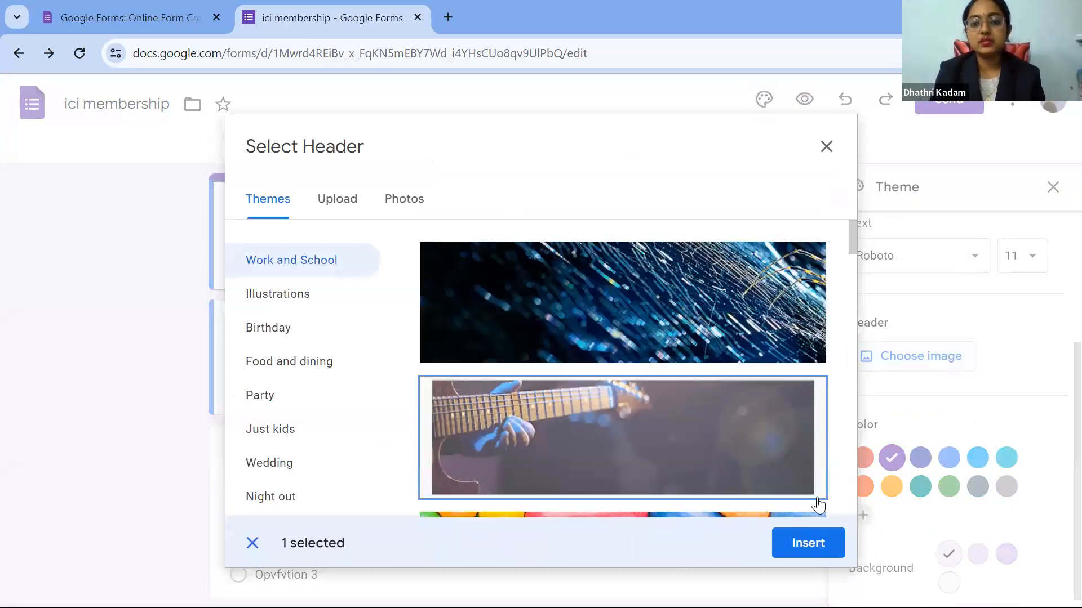
left_click(799, 544)
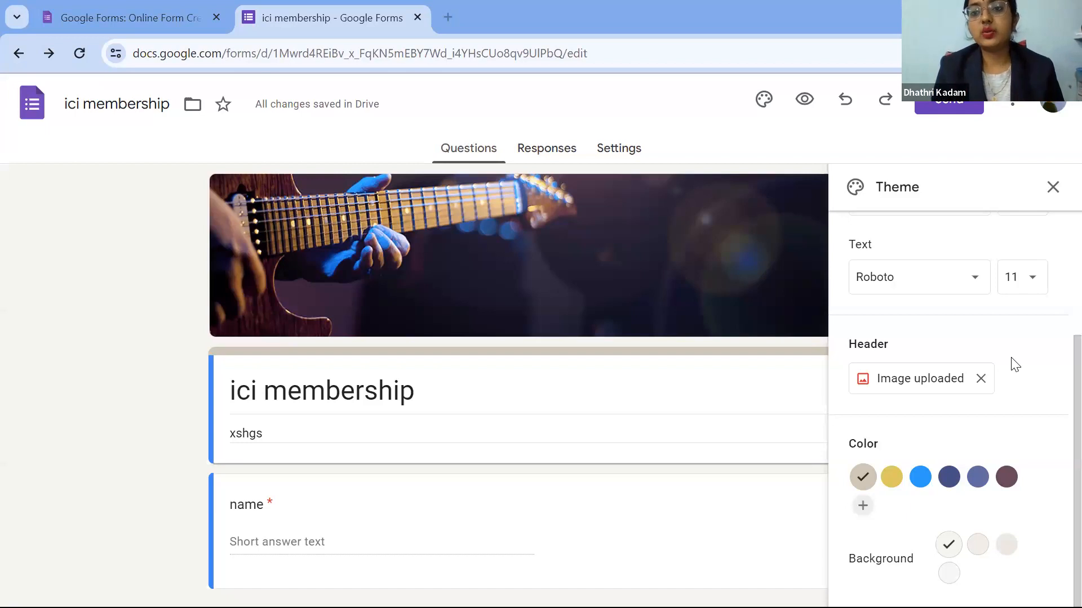
Set the form theme's header text font to Impact.
scroll(974, 323, "up", 3)
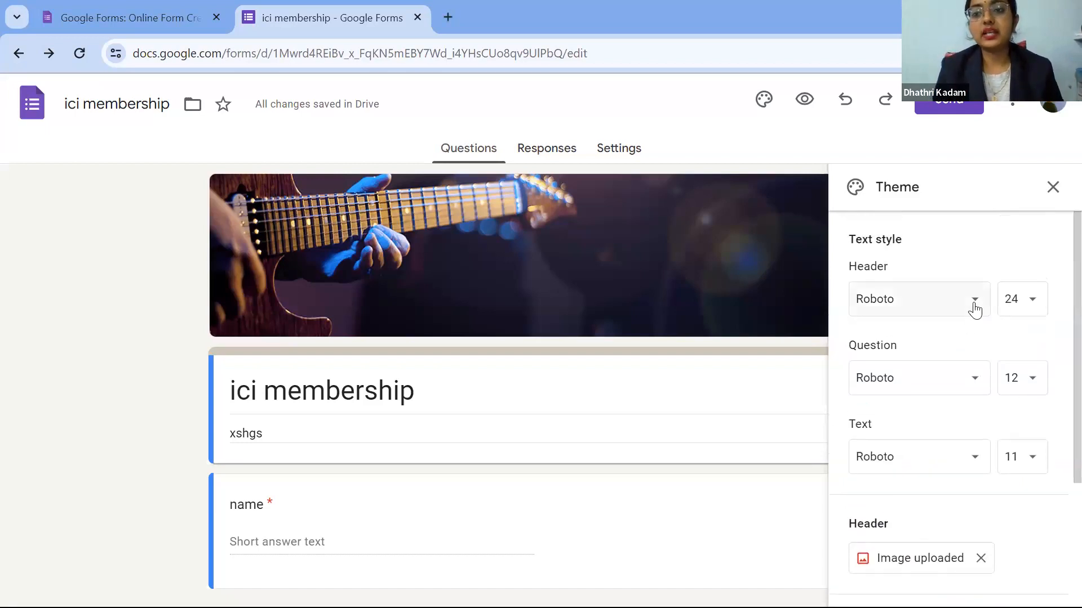
left_click(975, 310)
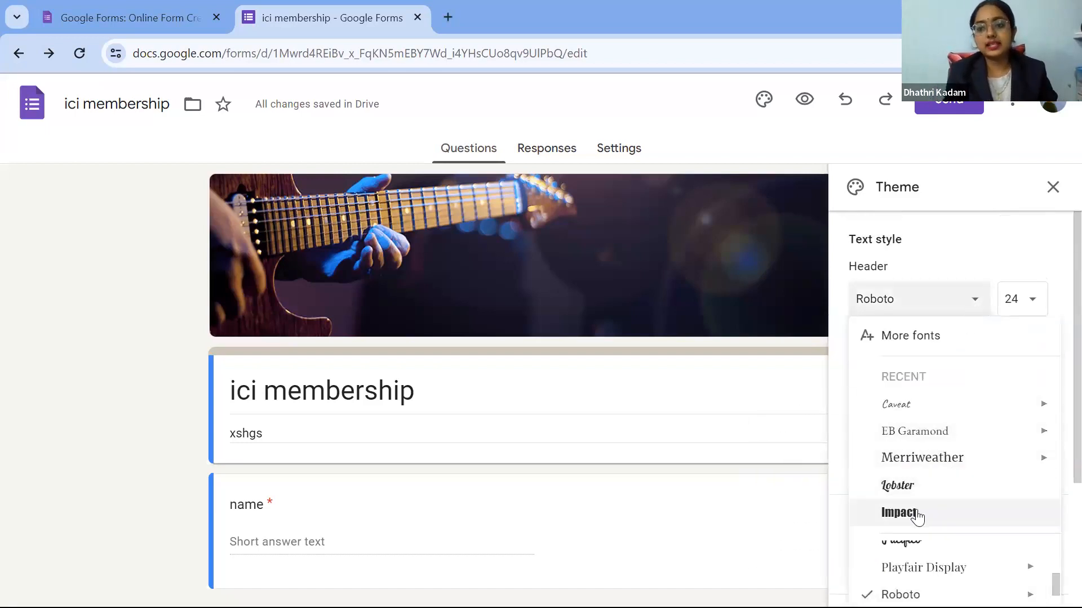
left_click(912, 513)
Set the form's theme color to yellow and its background to the darkest yellow shade.
scroll(926, 419, "down", 3)
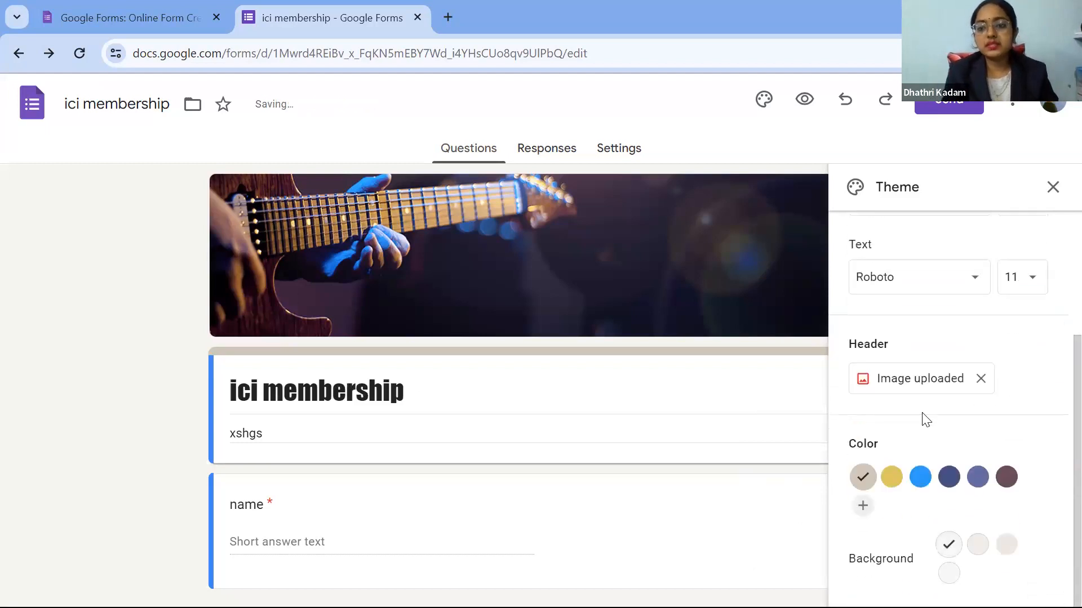
left_click(922, 479)
left_click(897, 480)
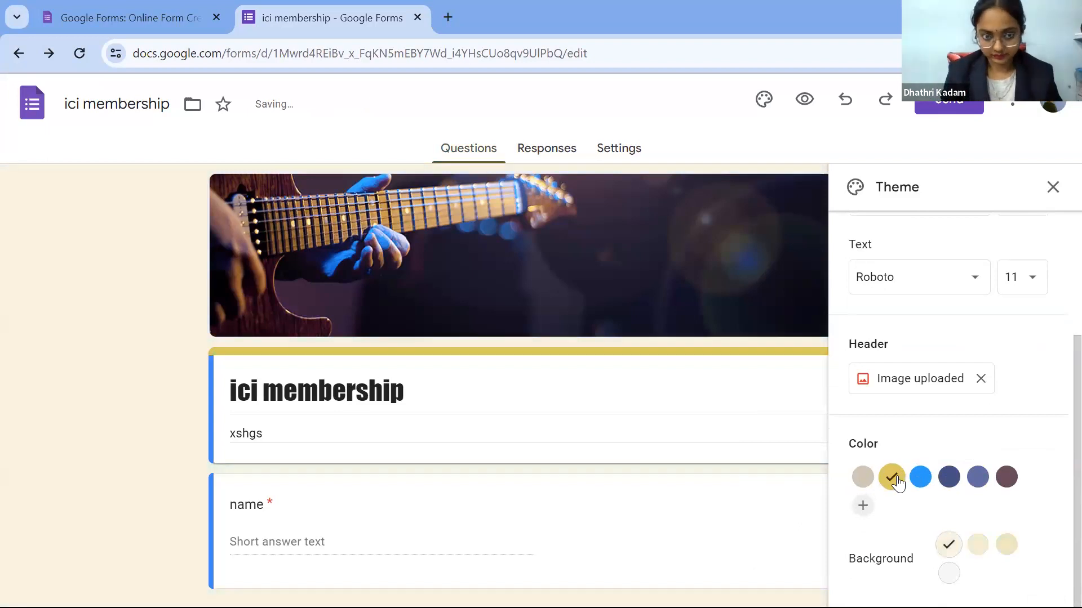
left_click(998, 550)
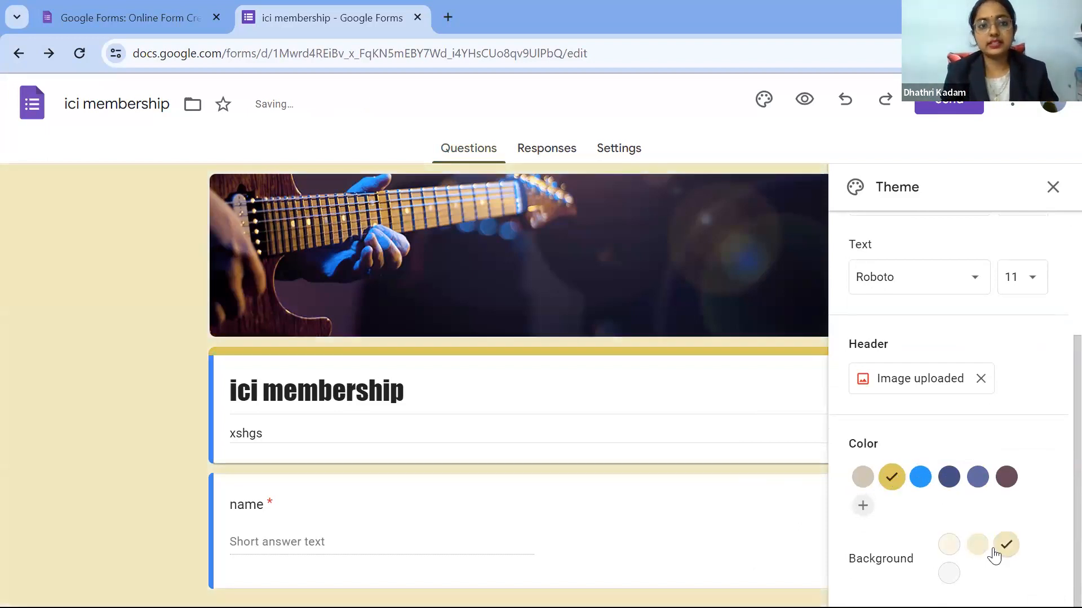
left_click(951, 575)
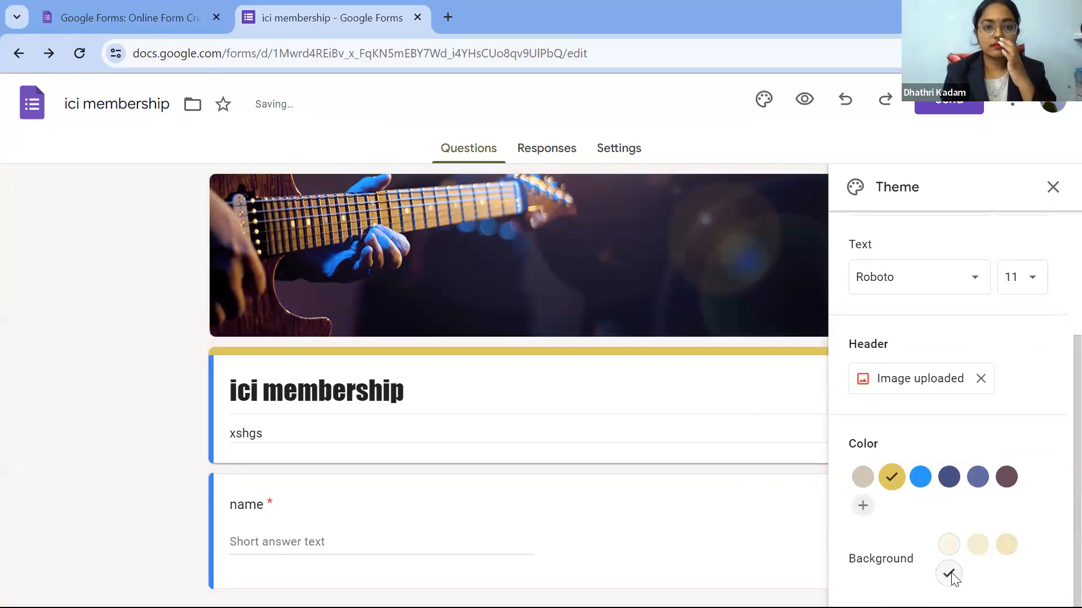
left_click(1006, 546)
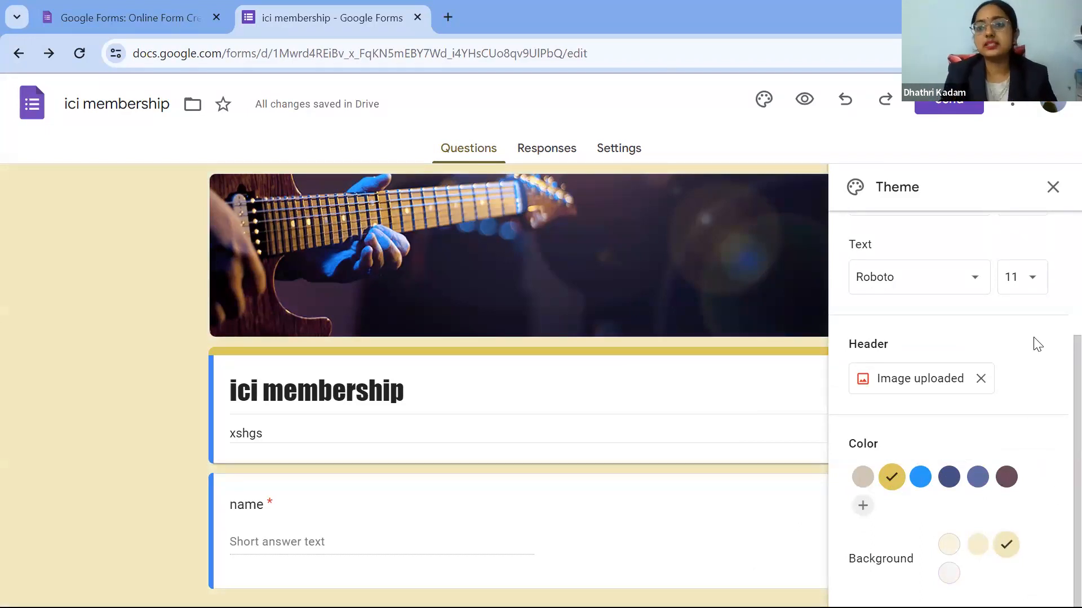
Open the options for sending the form to respondents.
scroll(1036, 343, "up", 3)
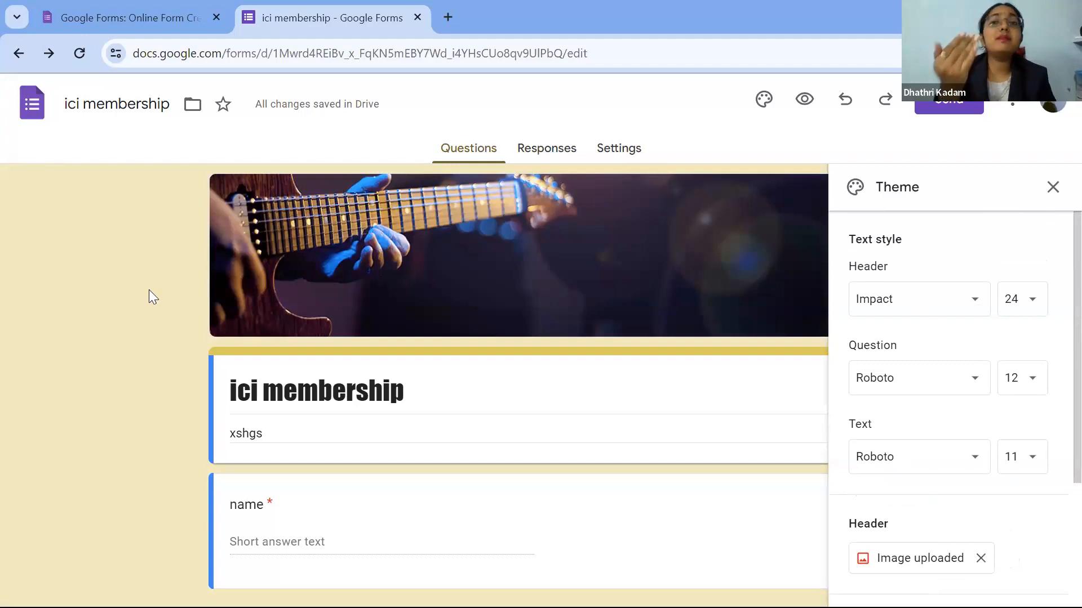
left_click(964, 104)
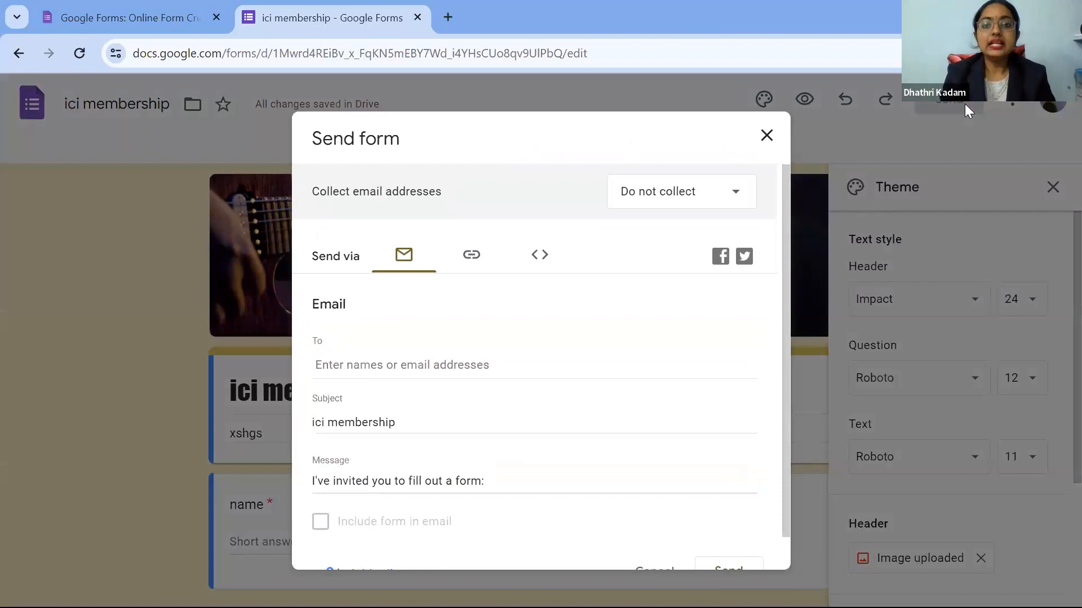
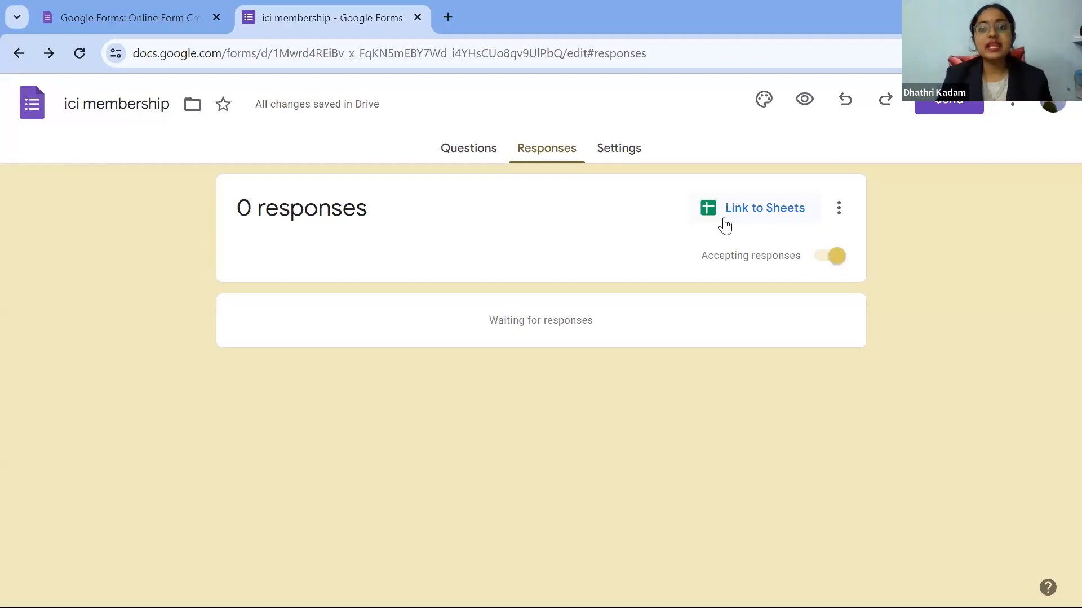
Link the form's responses to a new spreadsheet named "ici membership (Responses)" and close that spreadsheet.
left_click(787, 208)
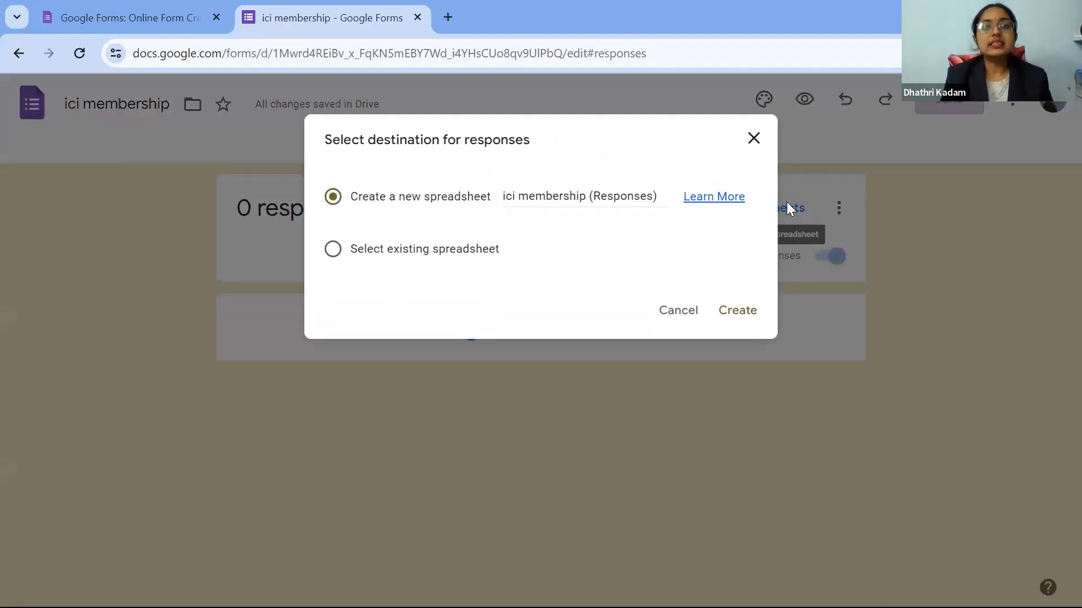
left_click(738, 311)
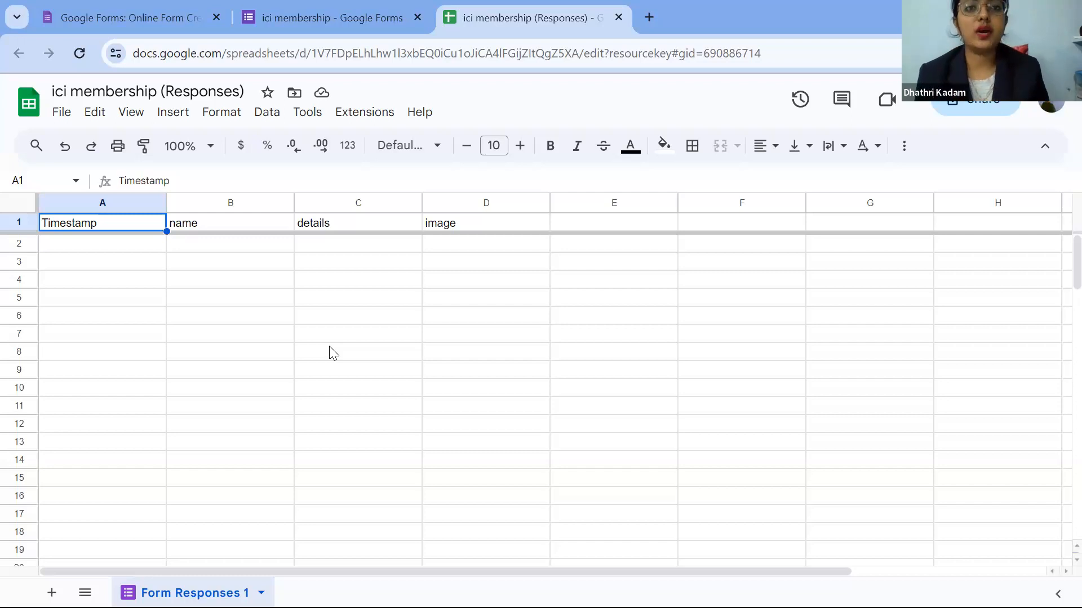
left_click(619, 18)
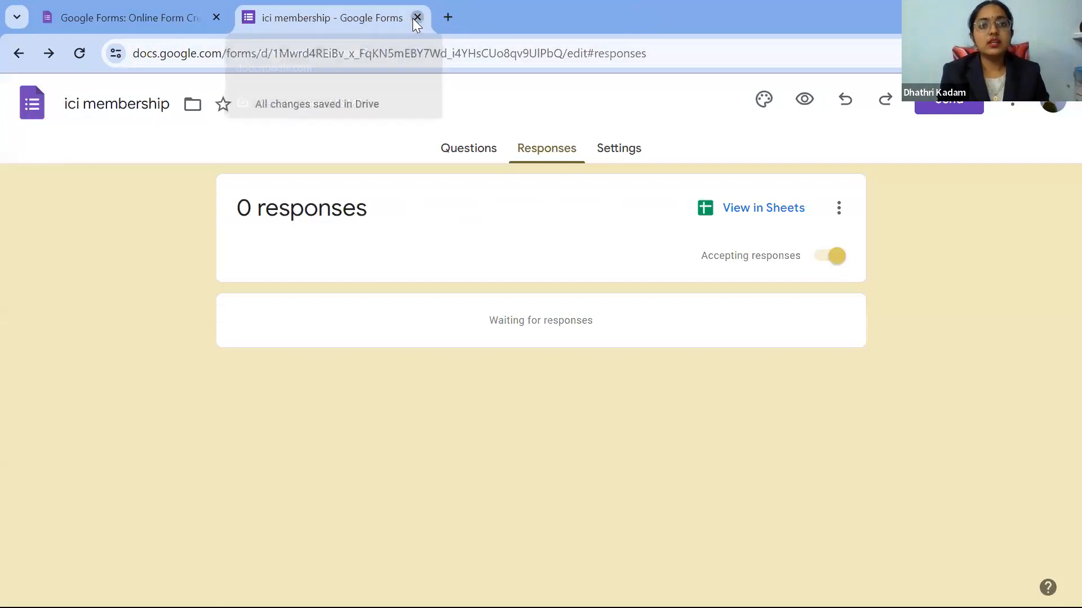
Close the form, return to the Forms home page and open the older "ICI MEMBERSHIP" form from the recent forms.
left_click(414, 18)
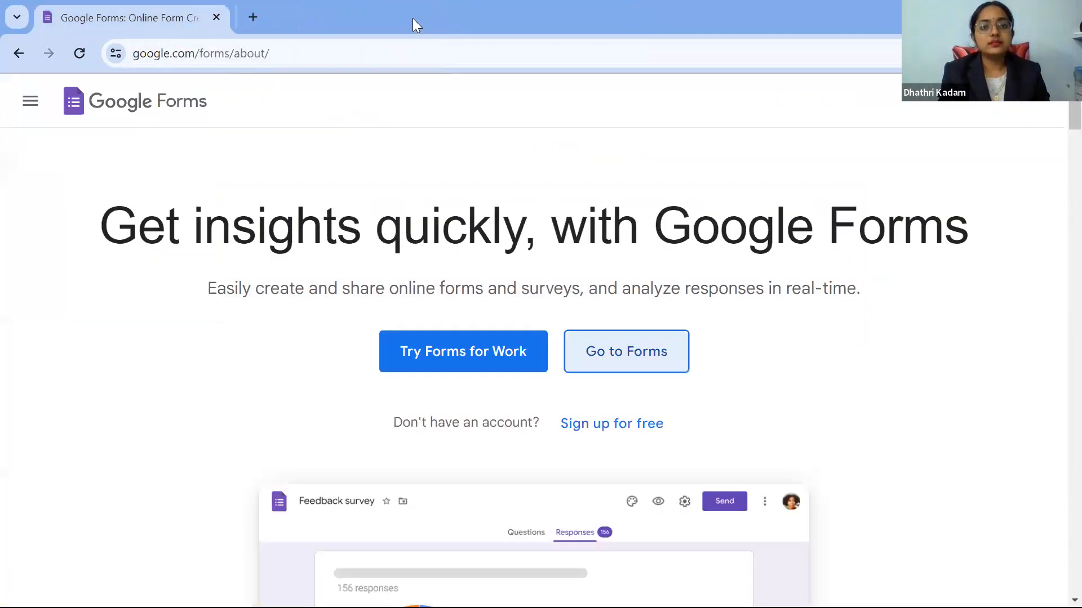
left_click(592, 350)
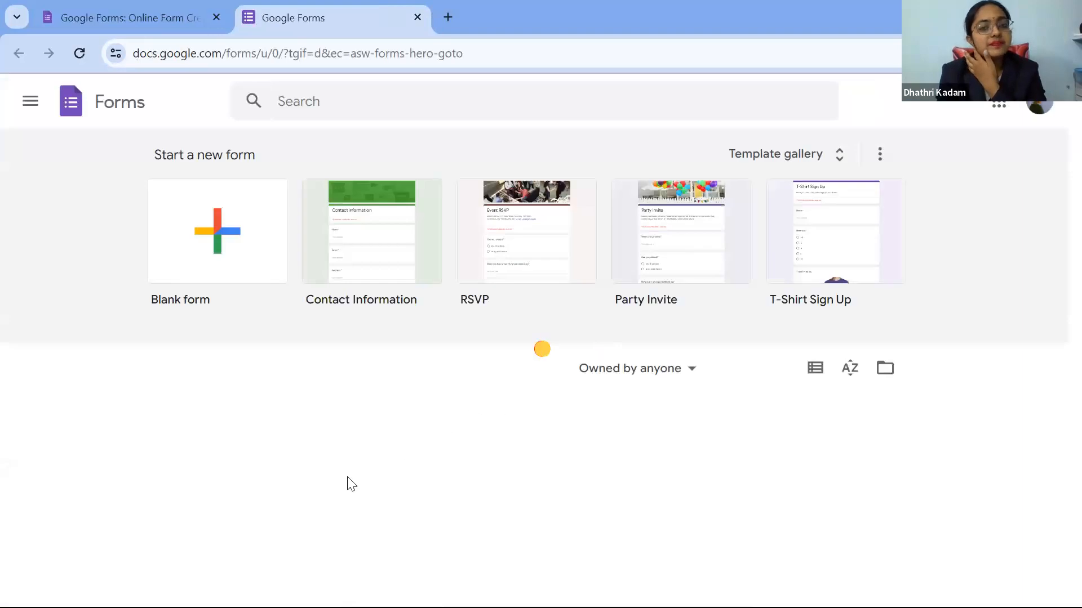
scroll(333, 488, "down", 3)
scroll(334, 488, "down", 3)
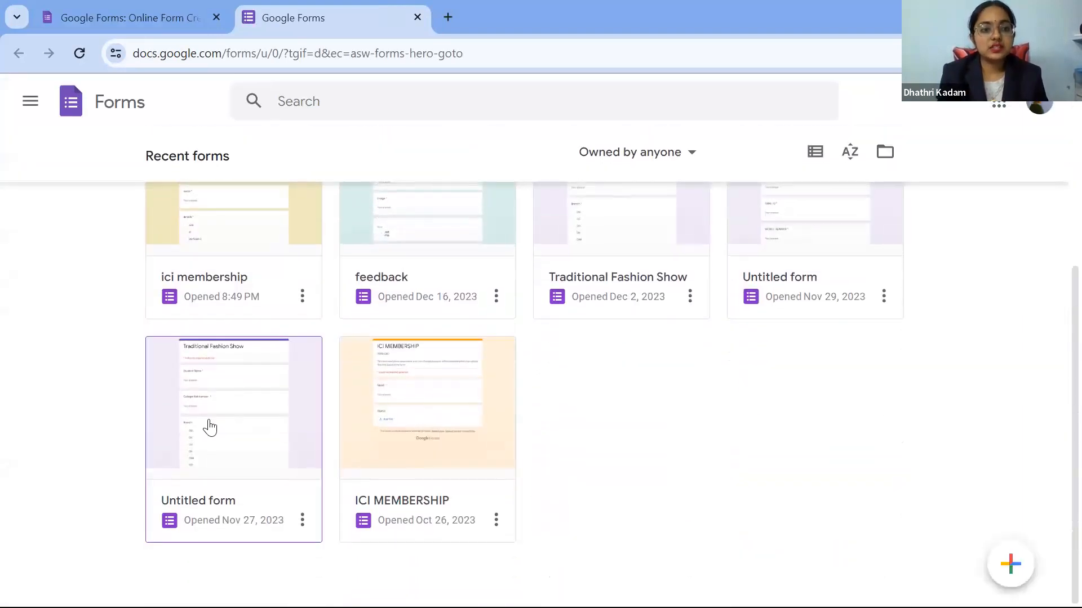
left_click(422, 407)
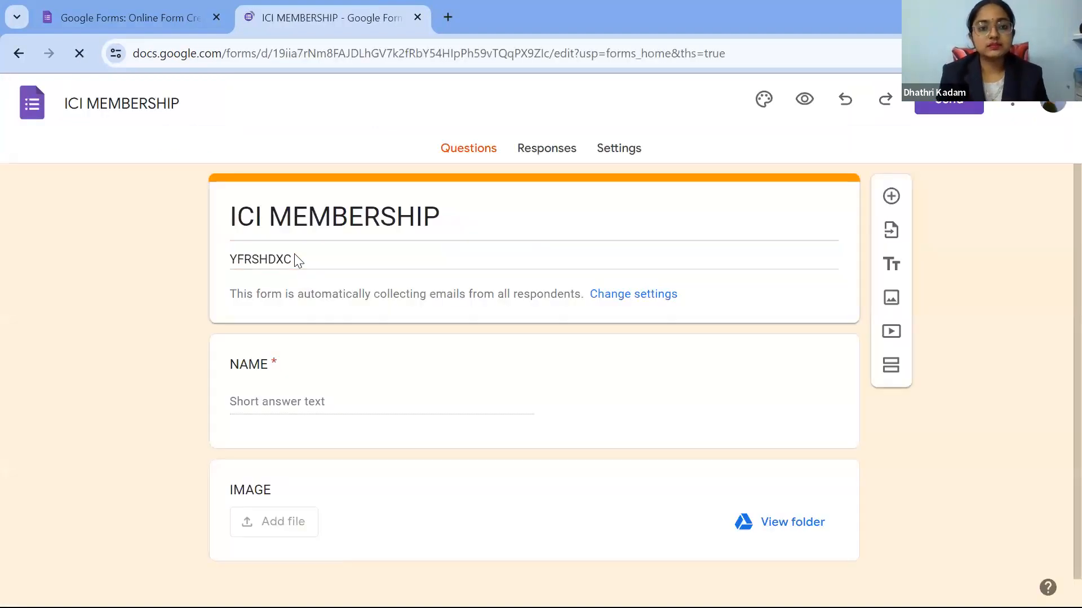
Return to the Forms home page and open the "Traditional Fashion Show" form from the recent forms.
left_click(16, 53)
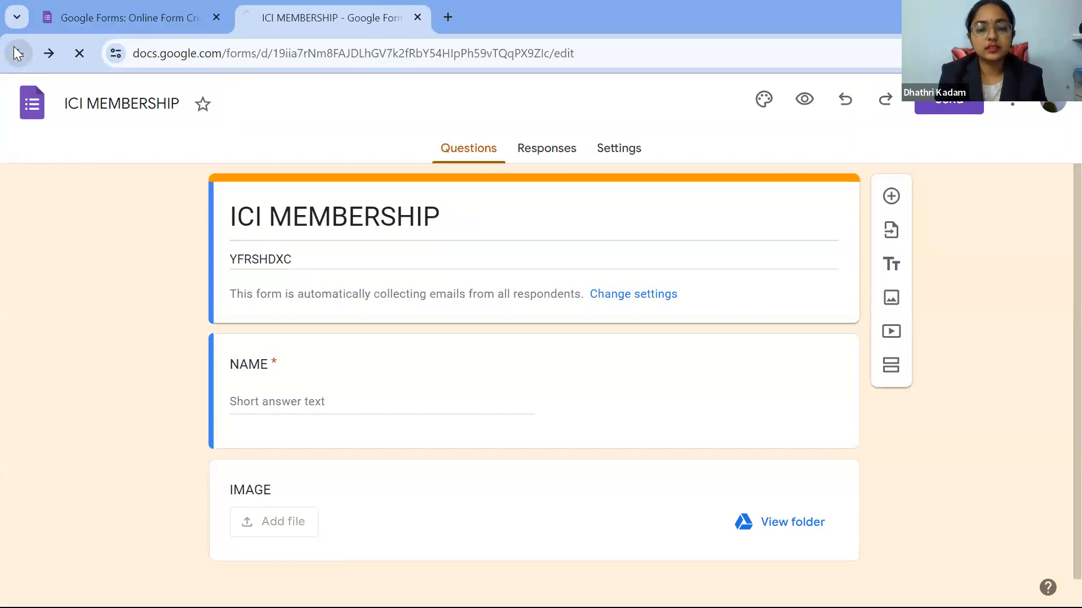
scroll(507, 476, "down", 4)
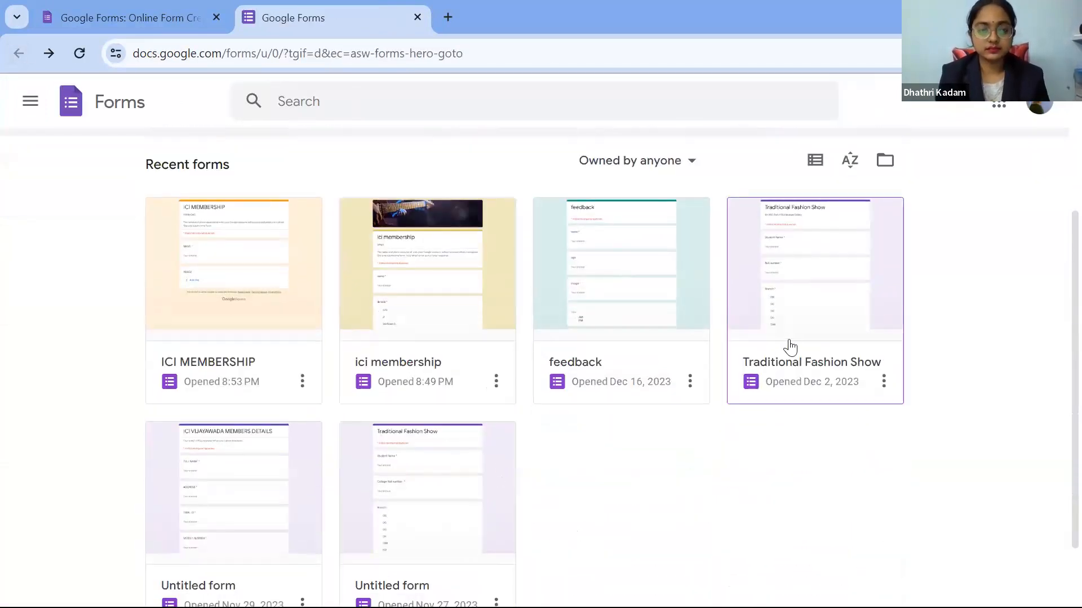
left_click(789, 347)
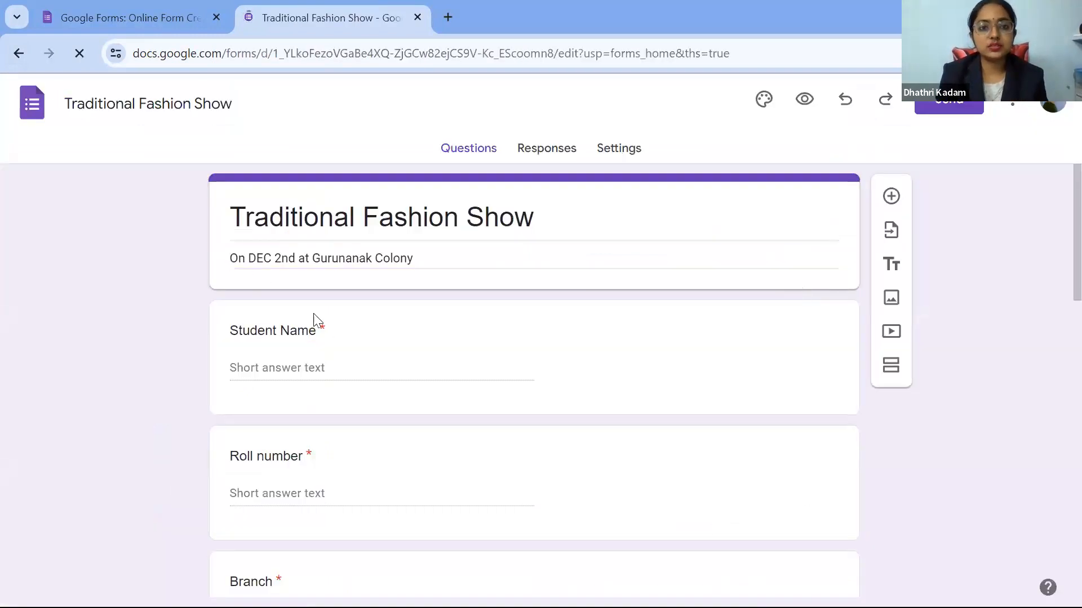
scroll(369, 345, "down", 9)
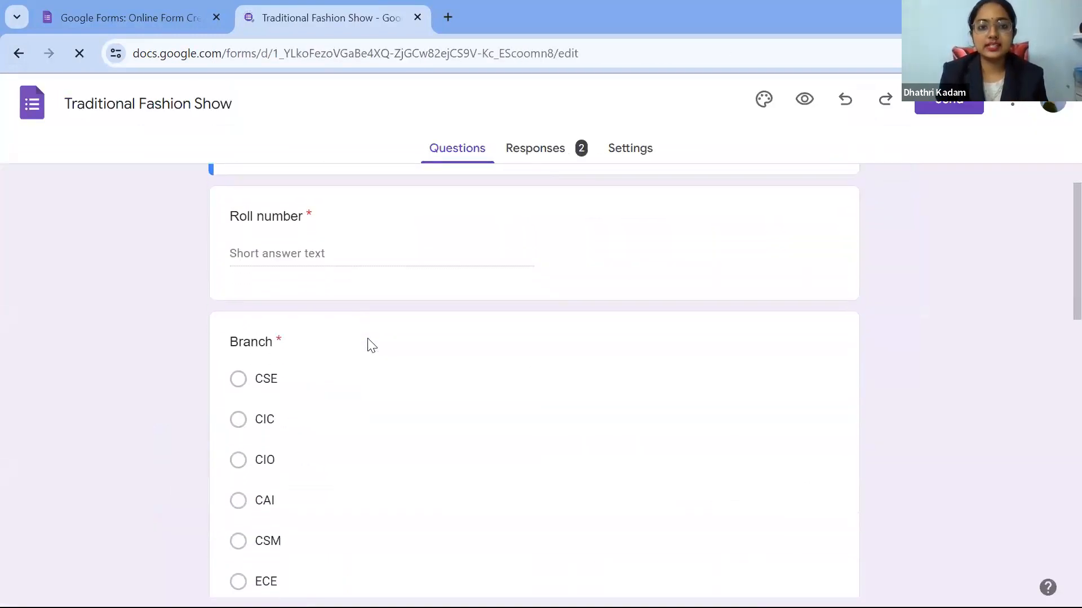
Review the Traditional Fashion Show form's responses, first as a summary of all answers and then by question for Student Name.
left_click(523, 147)
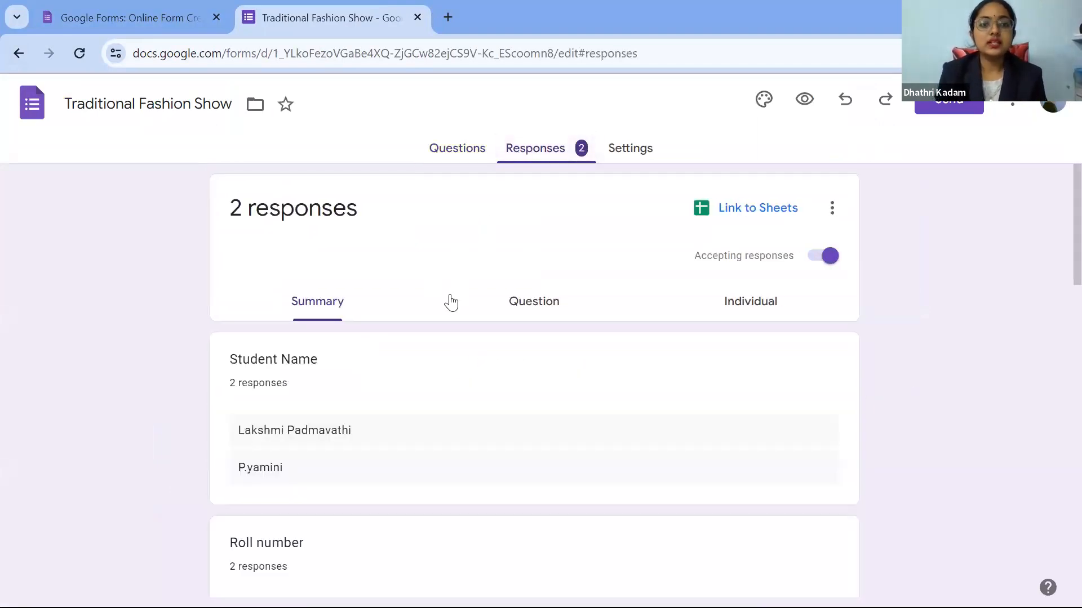
right_click(449, 296)
double_click(20, 411)
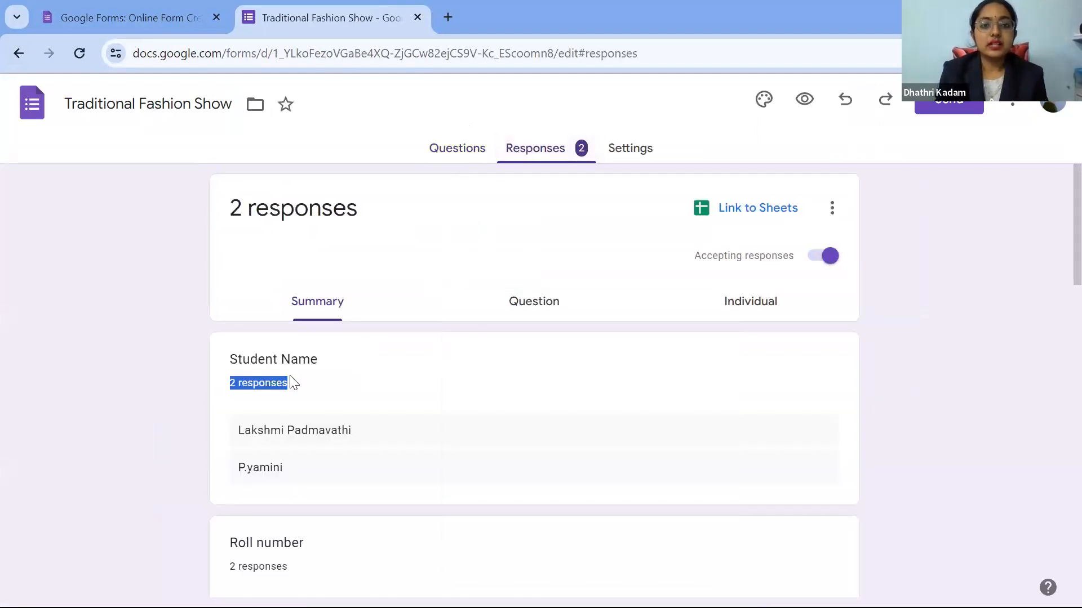
scroll(290, 375, "down", 2)
left_click(71, 289)
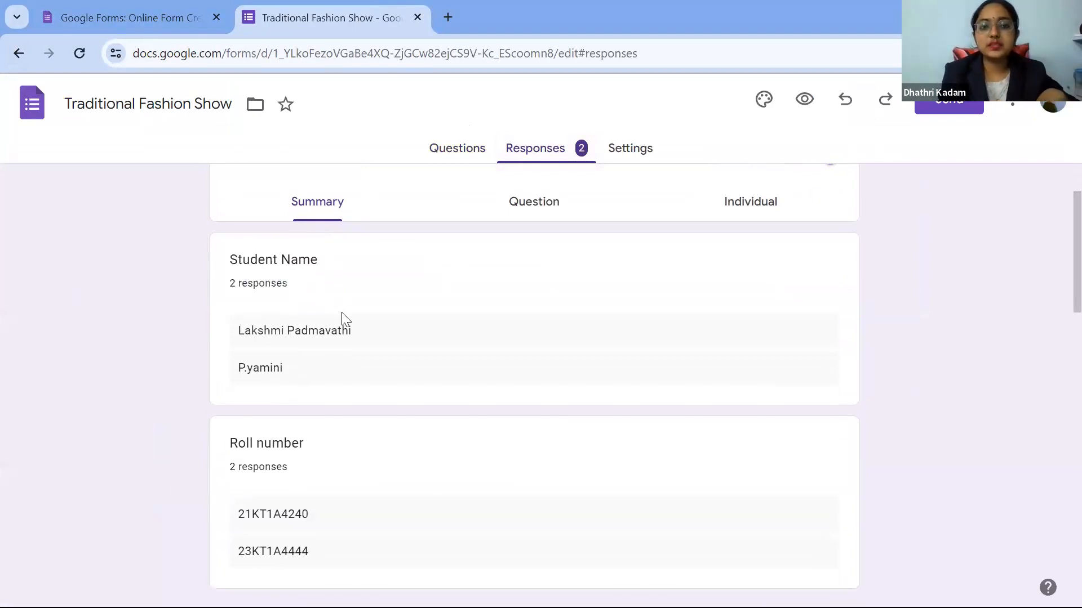
left_click(539, 209)
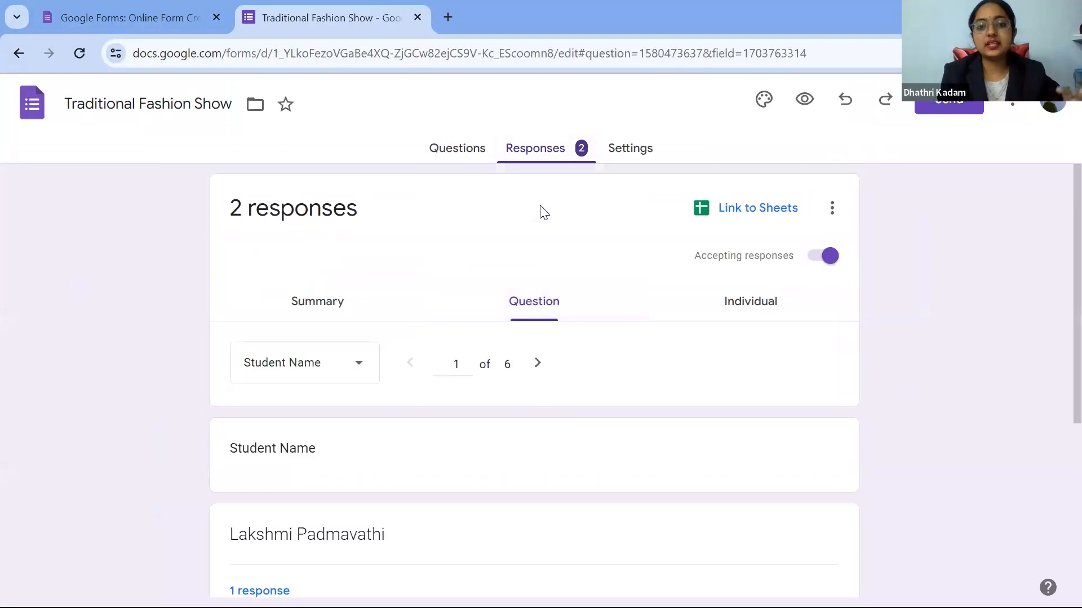
scroll(440, 396, "down", 5)
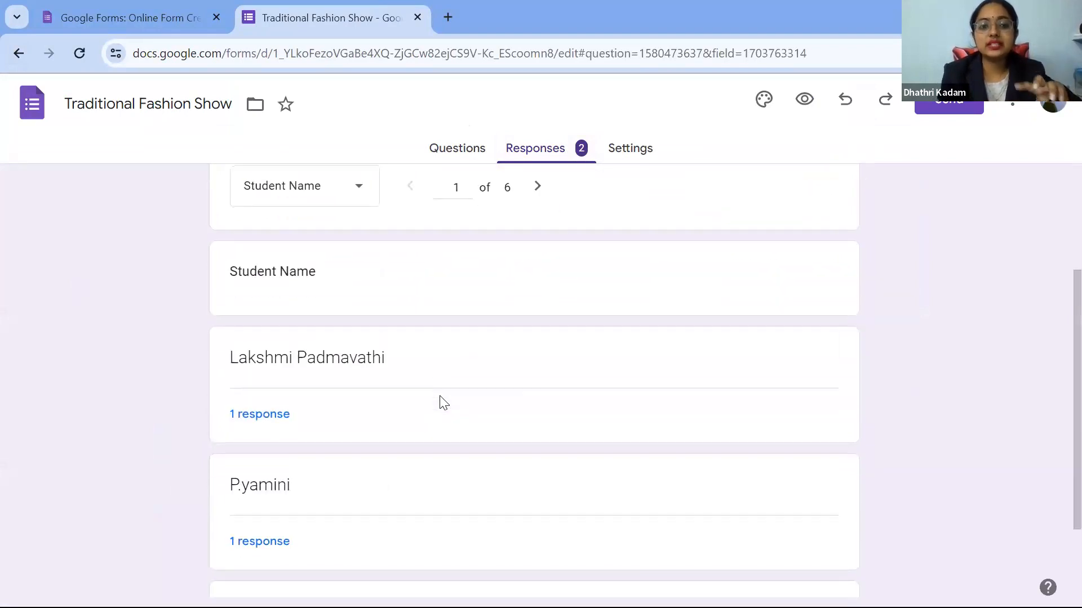
scroll(444, 402, "up", 3)
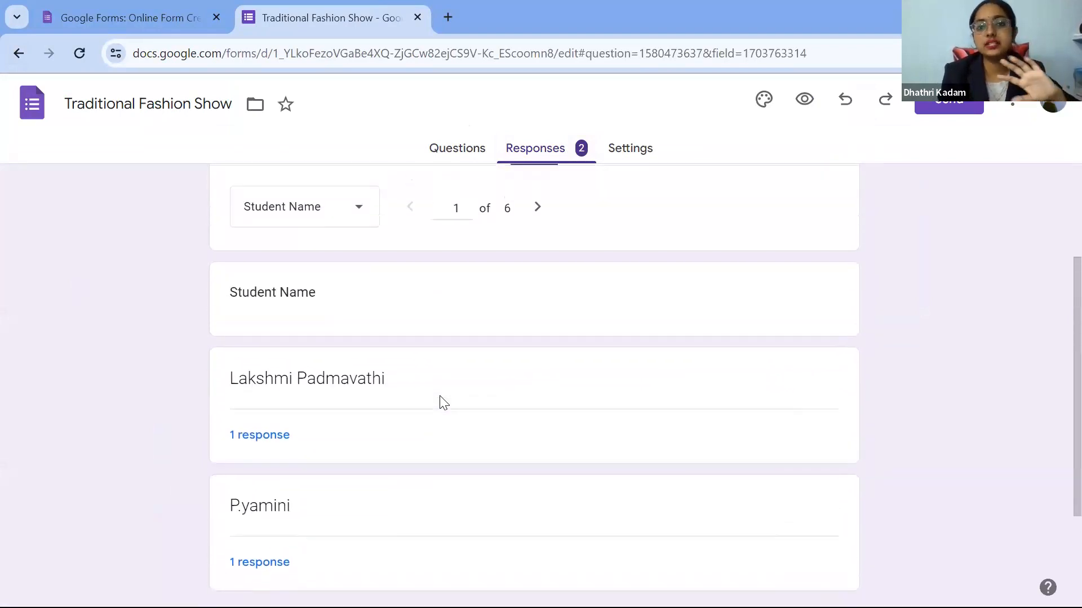
scroll(440, 399, "up", 1)
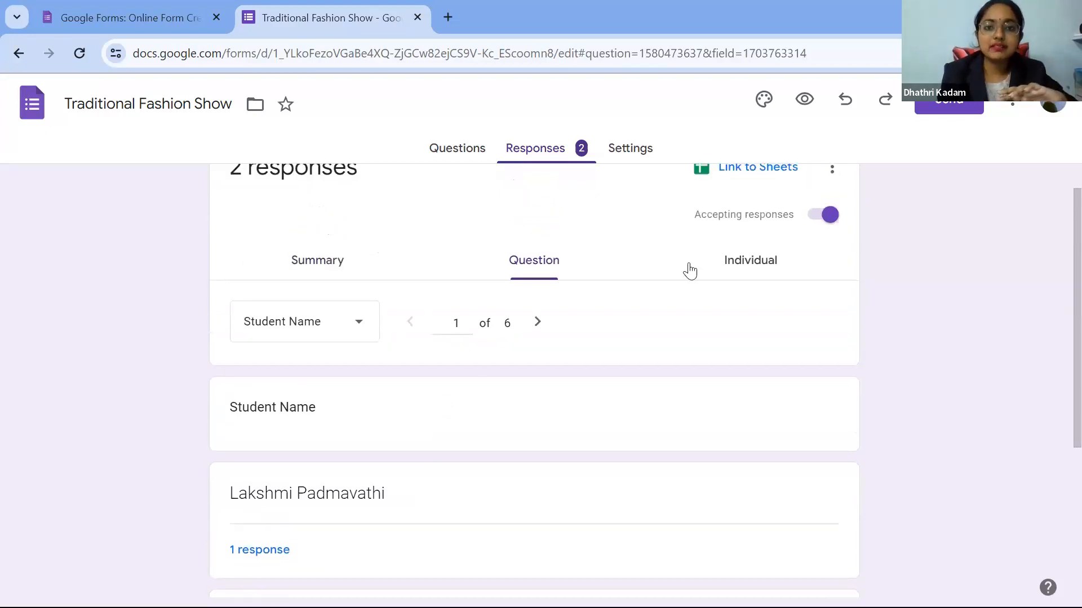
Examine the form's individual responses one submission at a time, reading through both the first and the second.
left_click(748, 275)
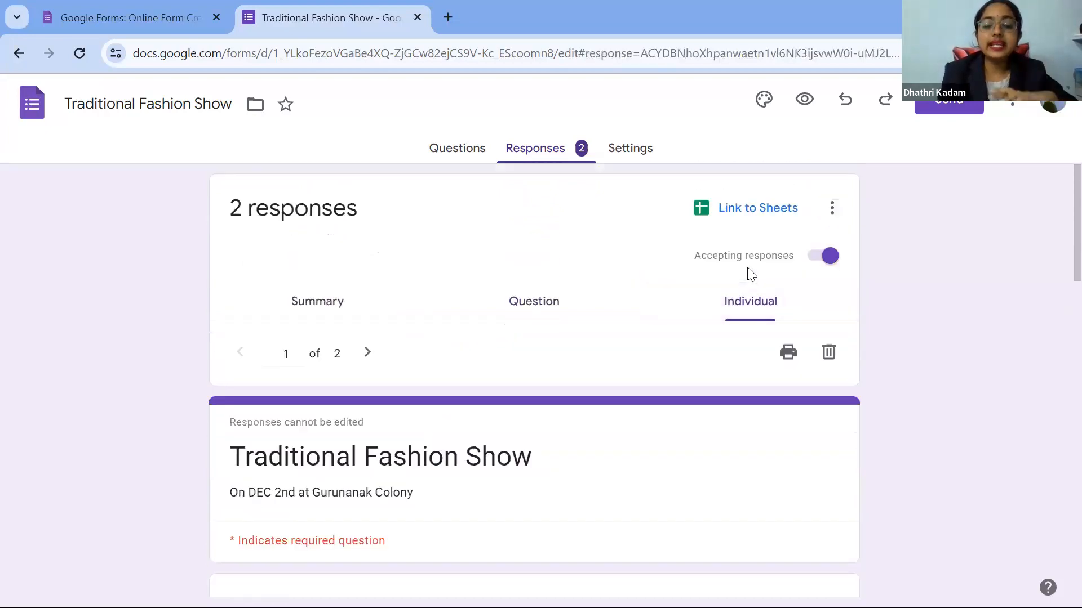
scroll(571, 408, "down", 6)
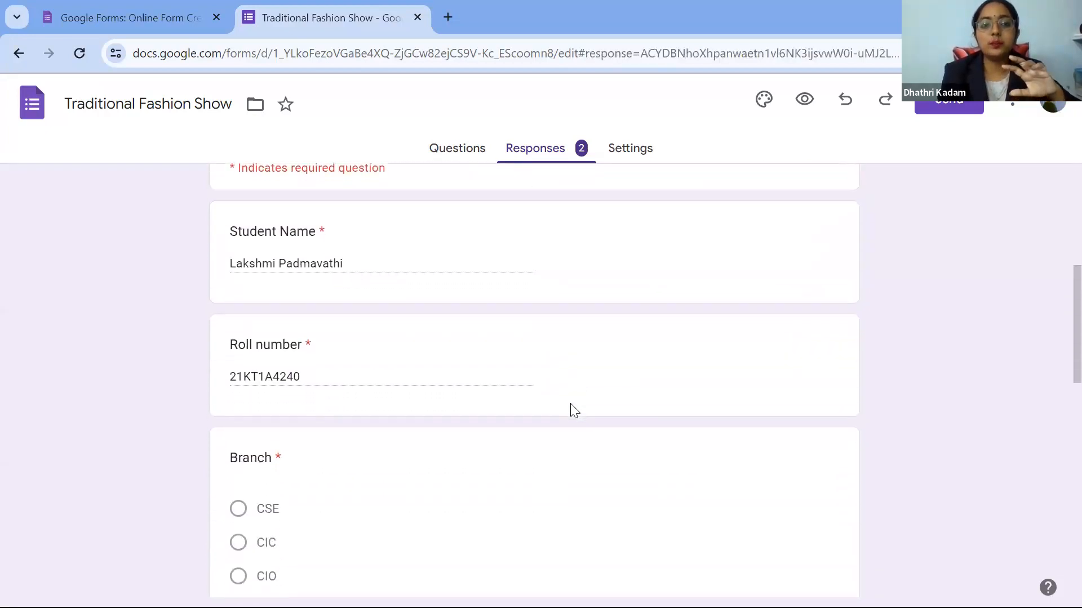
scroll(570, 405, "down", 12)
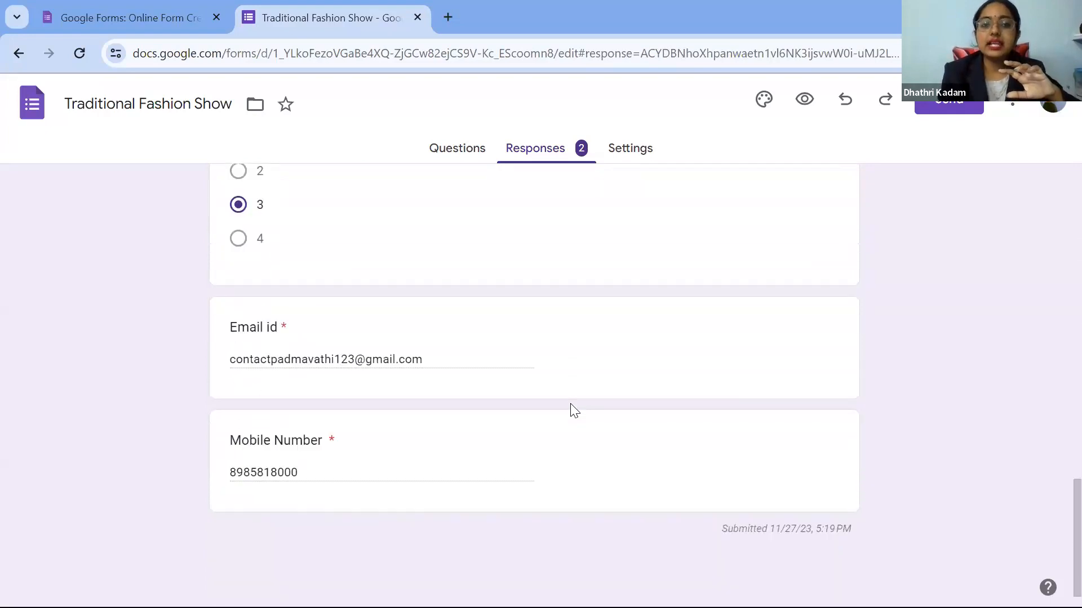
scroll(572, 407, "up", 19)
left_click(368, 355)
scroll(438, 423, "down", 15)
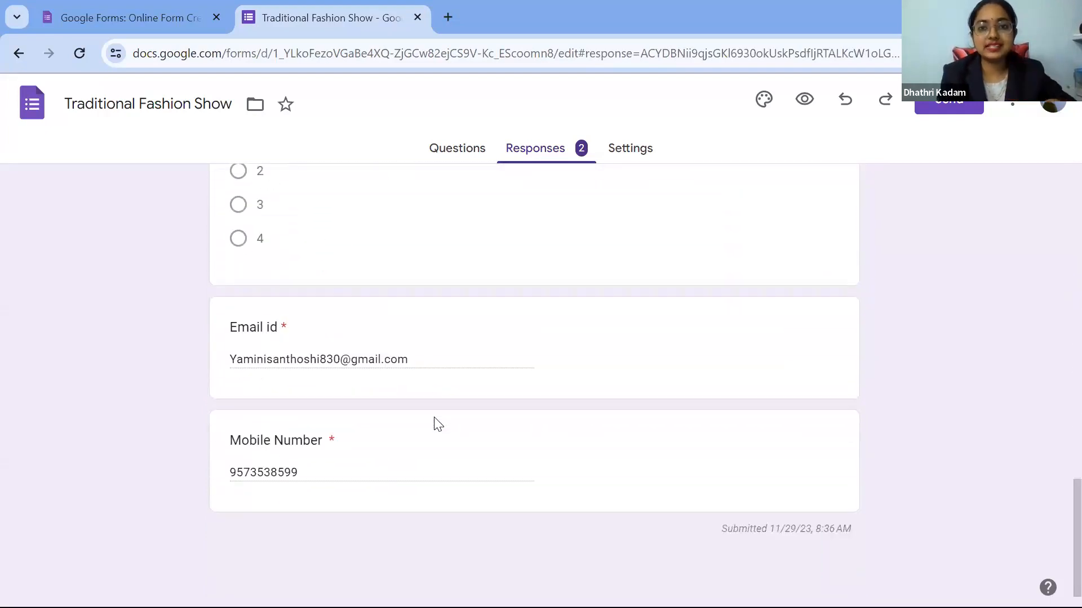
Link the Traditional Fashion Show form's responses to a spreadsheet.
scroll(437, 424, "up", 15)
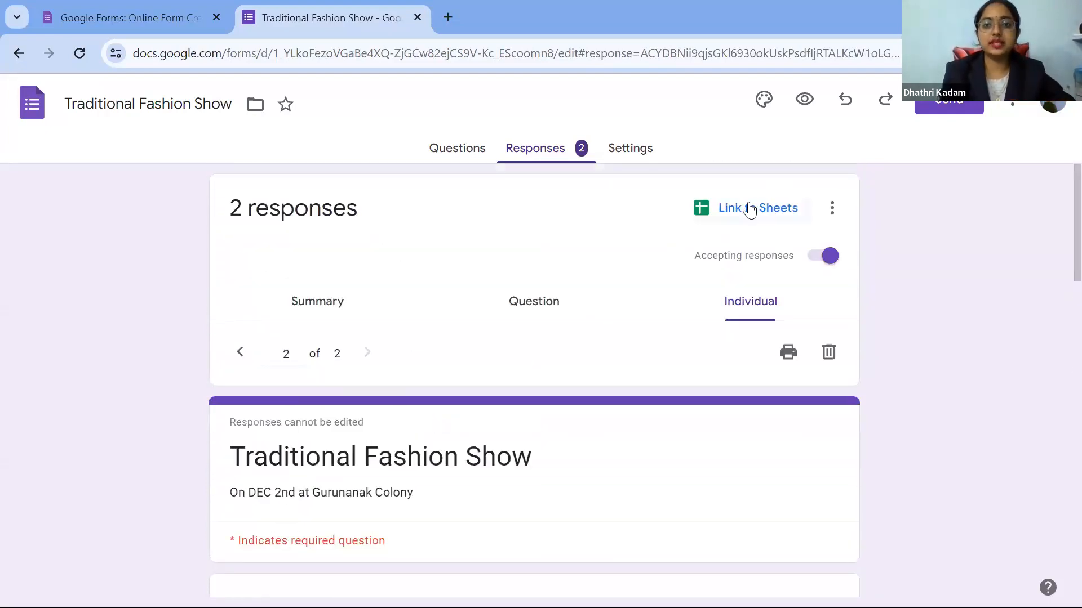
left_click(750, 212)
left_click(738, 311)
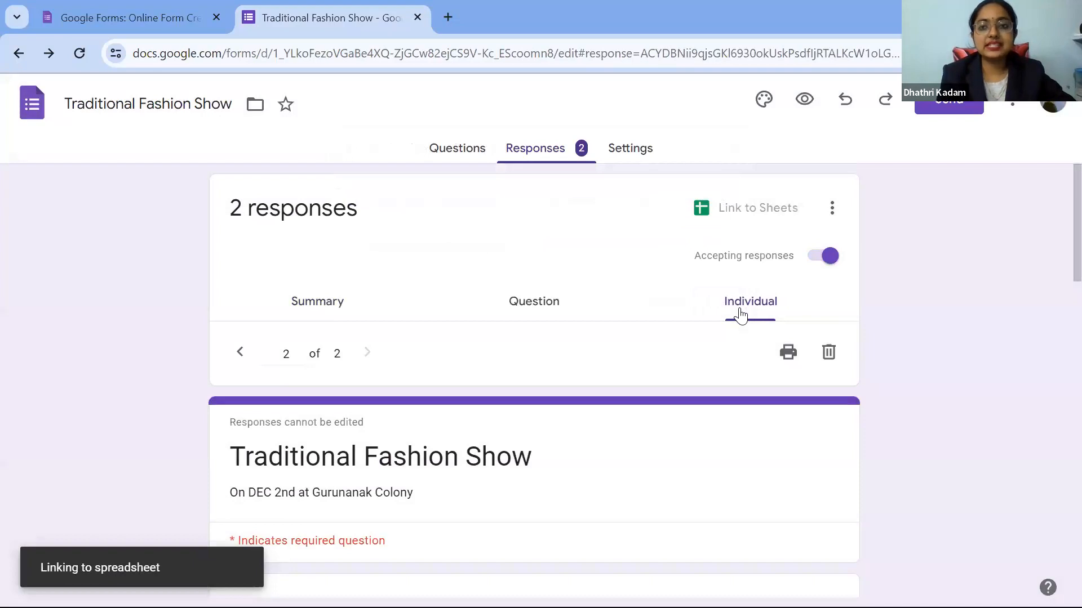
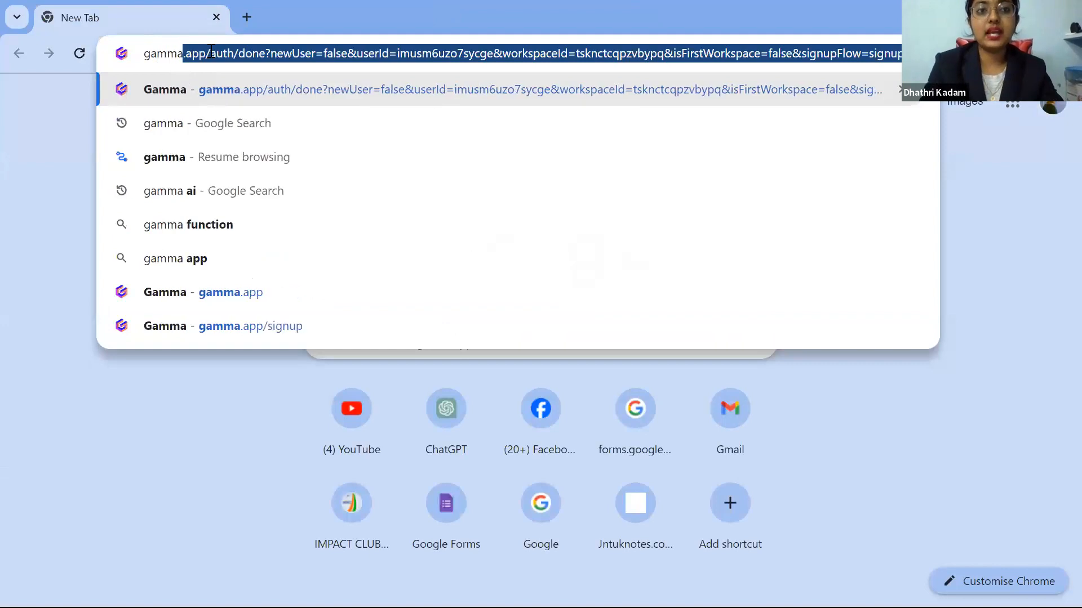
key("Return")
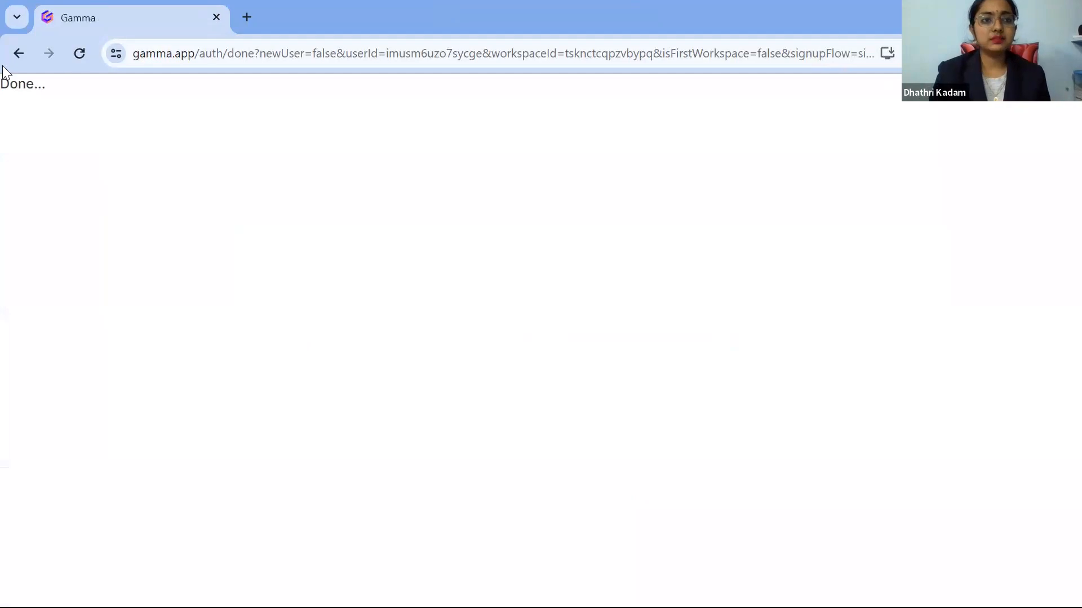
left_click(80, 49)
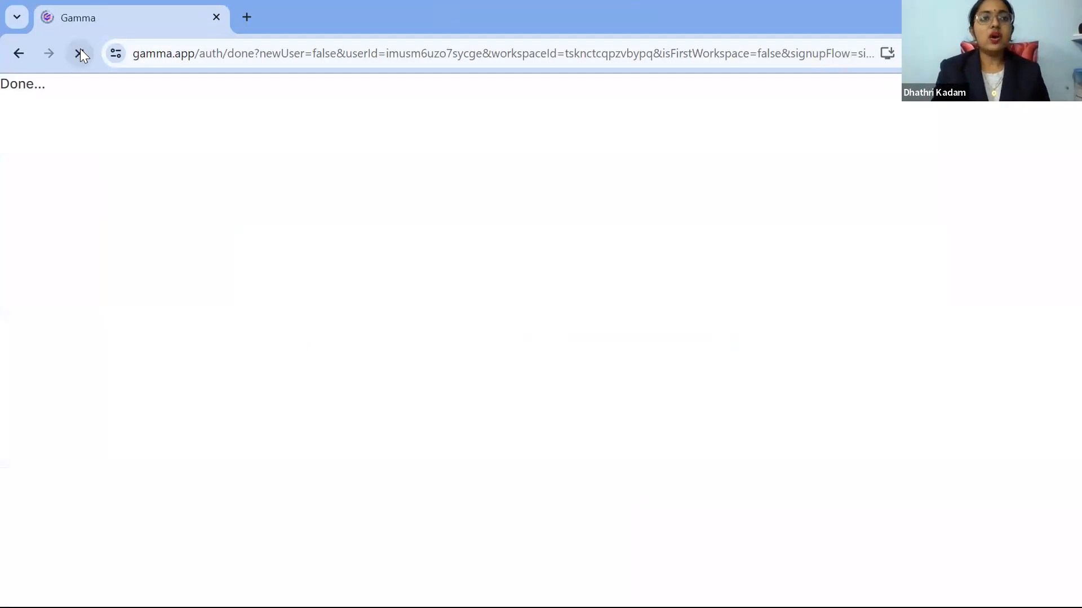
left_click(243, 17)
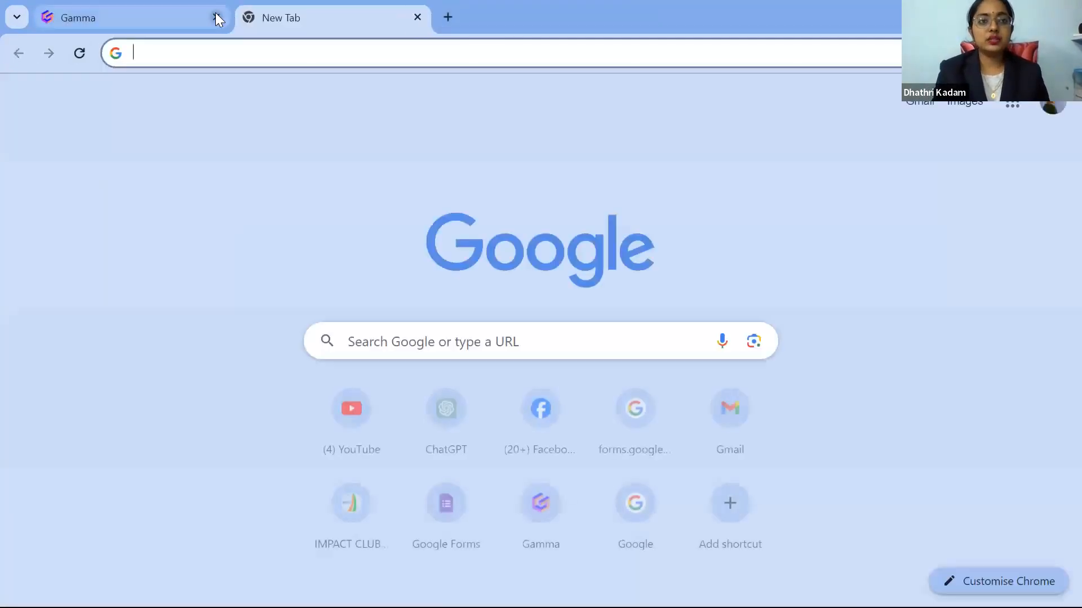
left_click(216, 15)
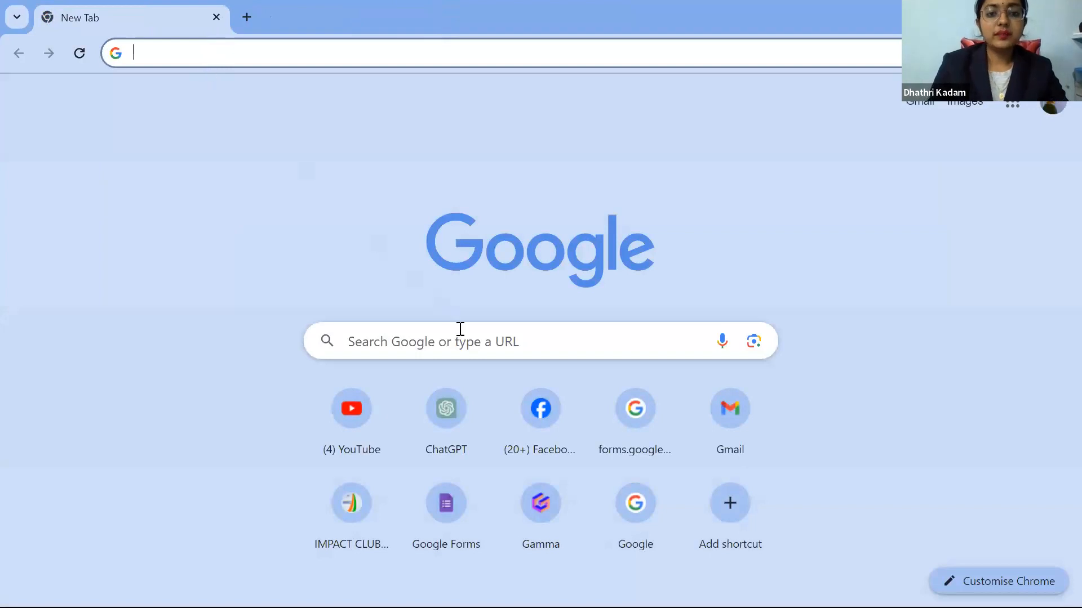
left_click(538, 501)
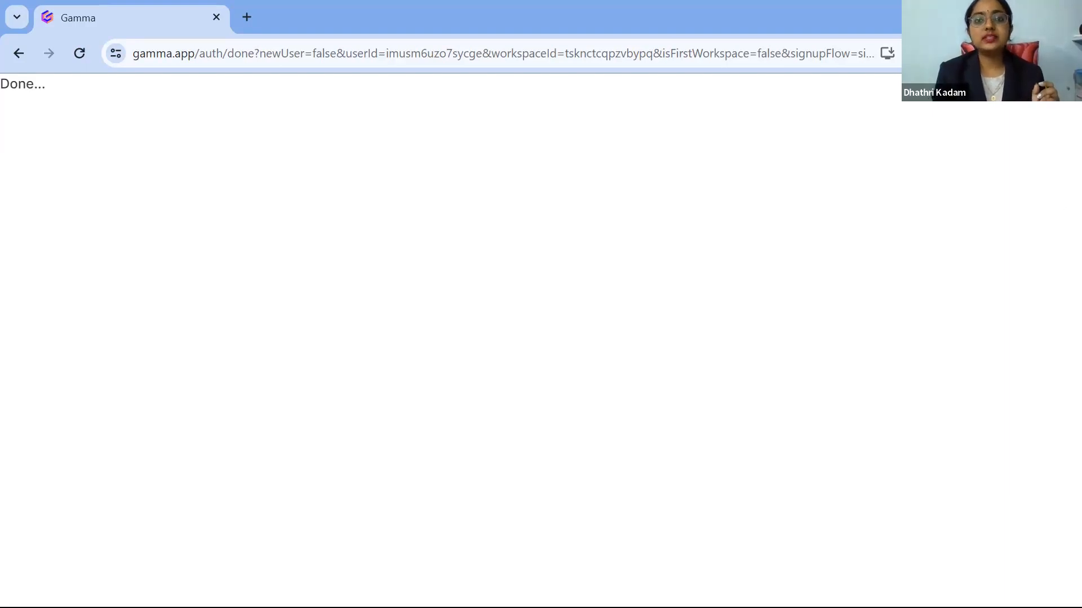
left_click(1041, 53)
left_click(244, 15)
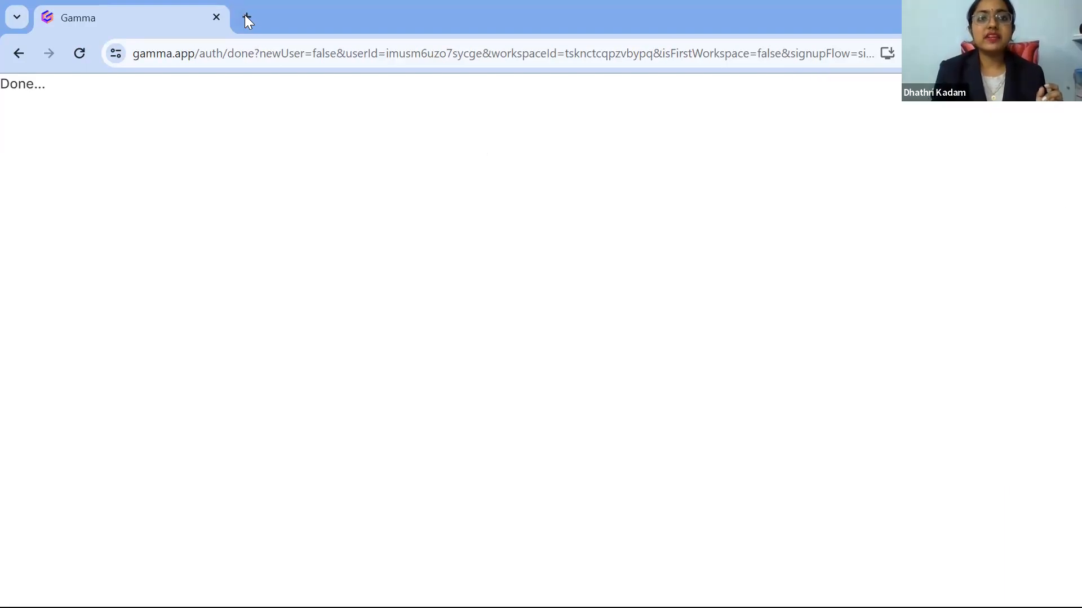
left_click(247, 17)
left_click(217, 17)
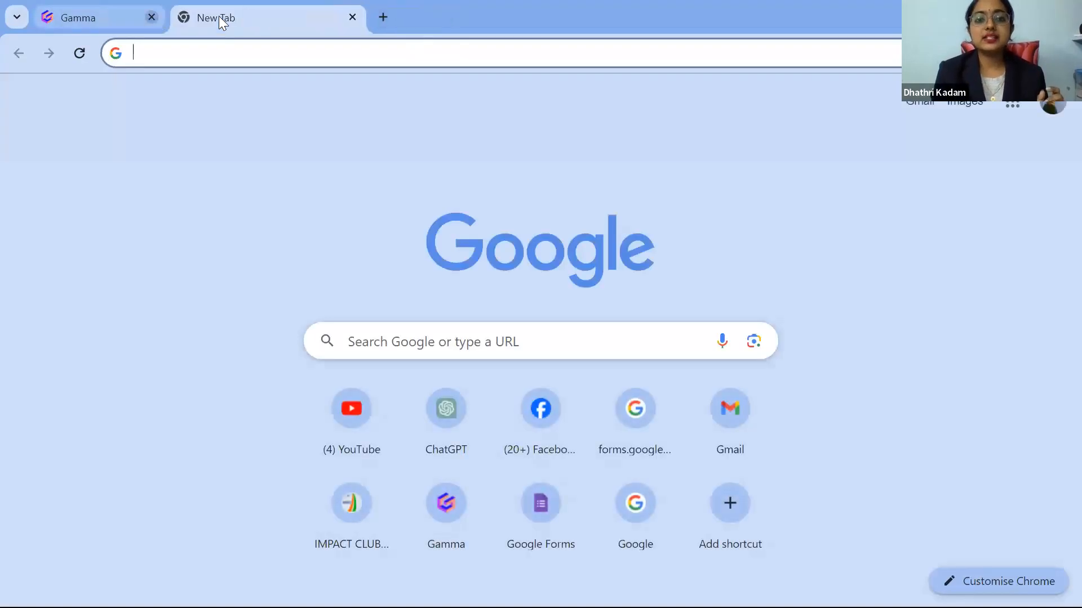
Search the web for "gamma ai" and open the Gamma workspace from the results.
left_click(227, 53)
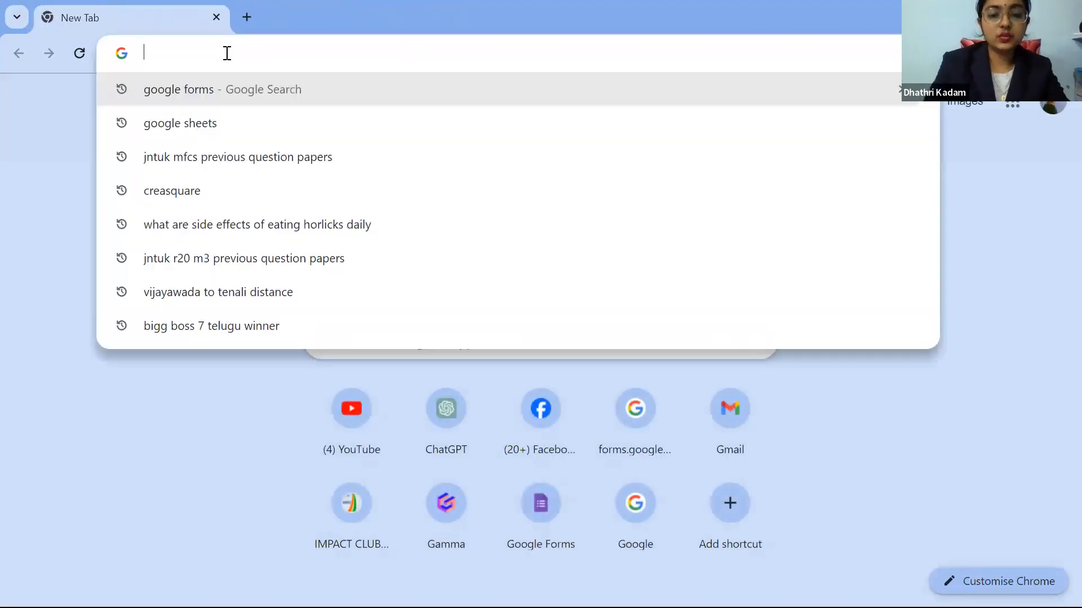
type("gamma")
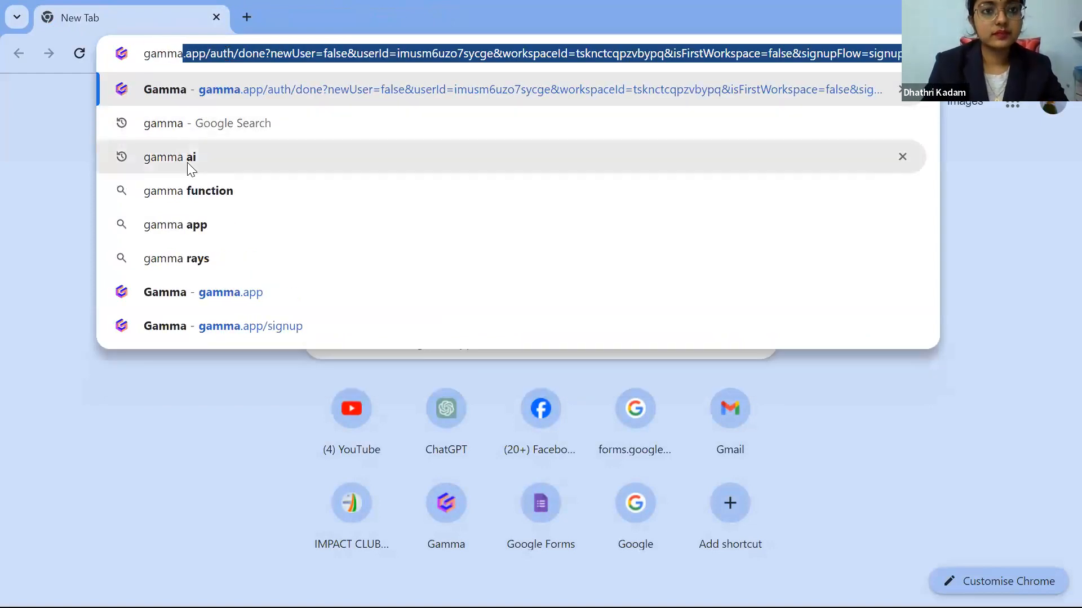
left_click(187, 162)
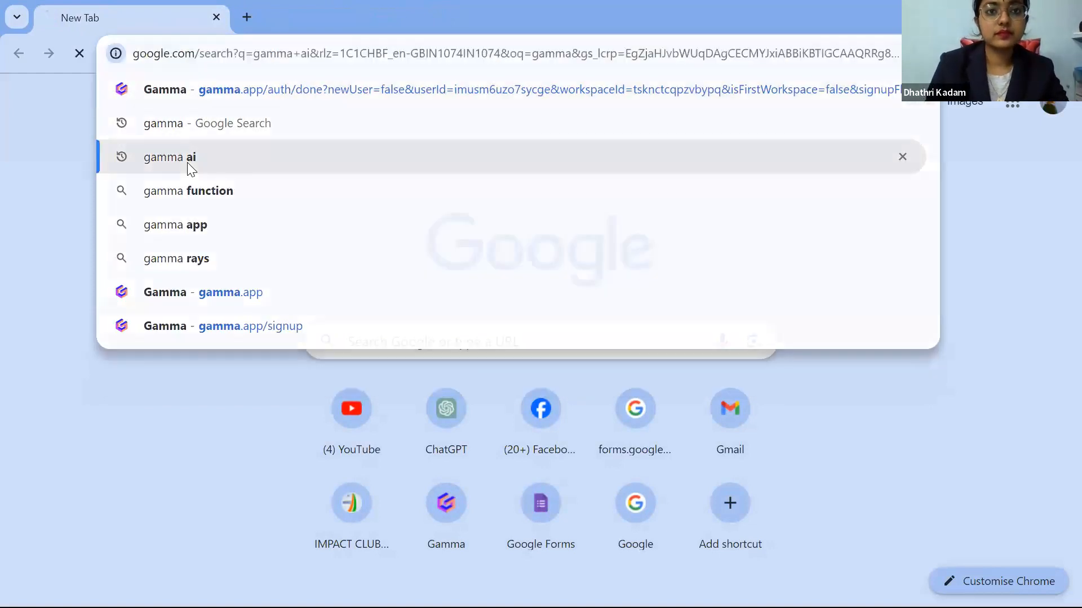
left_click(119, 340)
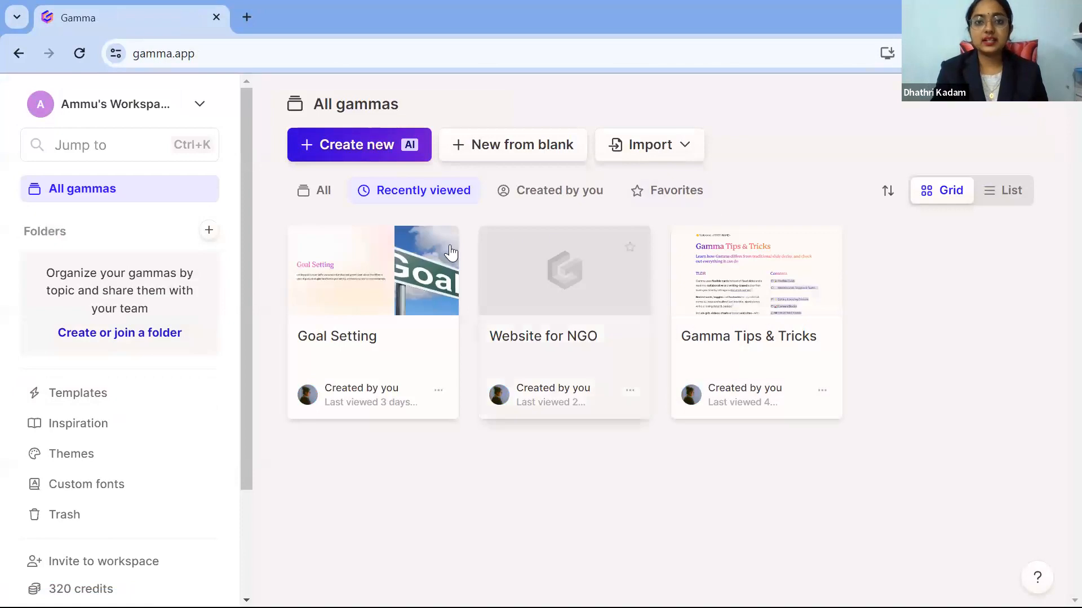
Start a new AI creation generated from a one-line prompt and choose Presentation as its type.
left_click(348, 147)
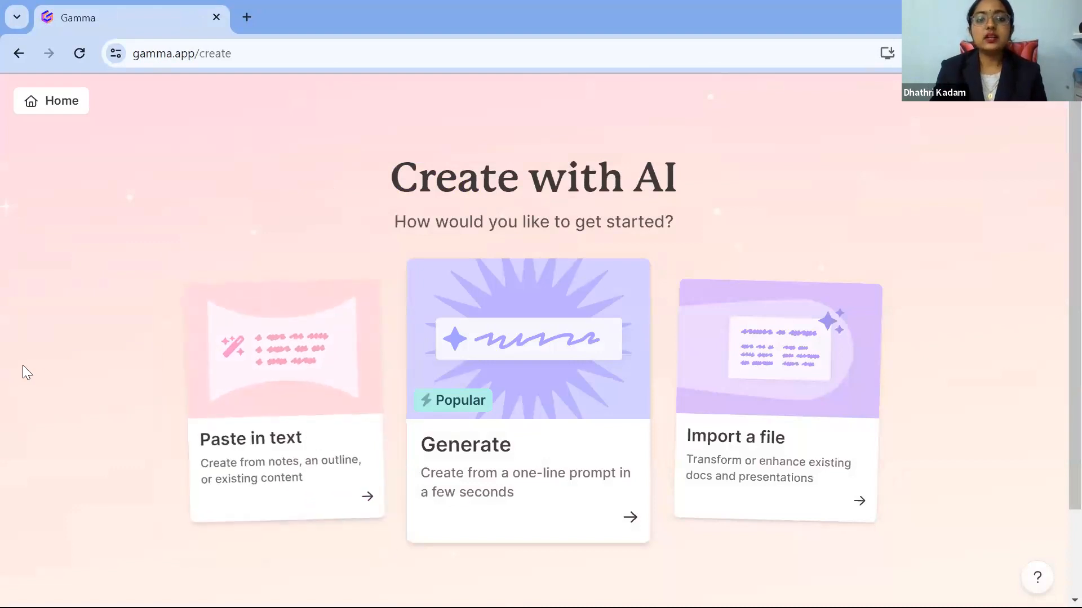
scroll(87, 412, "down", 2)
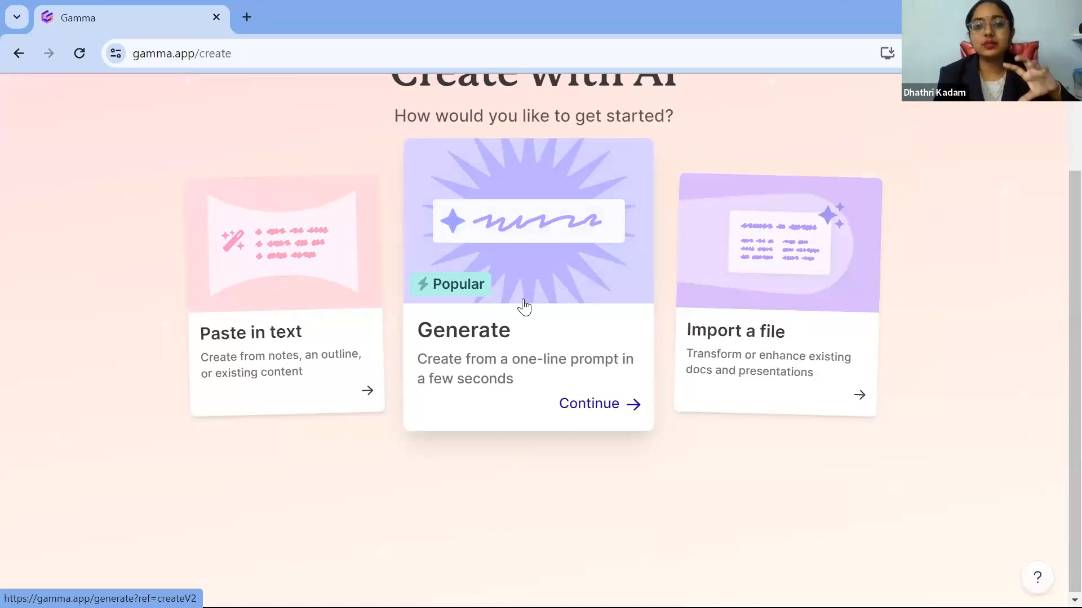
left_click(523, 300)
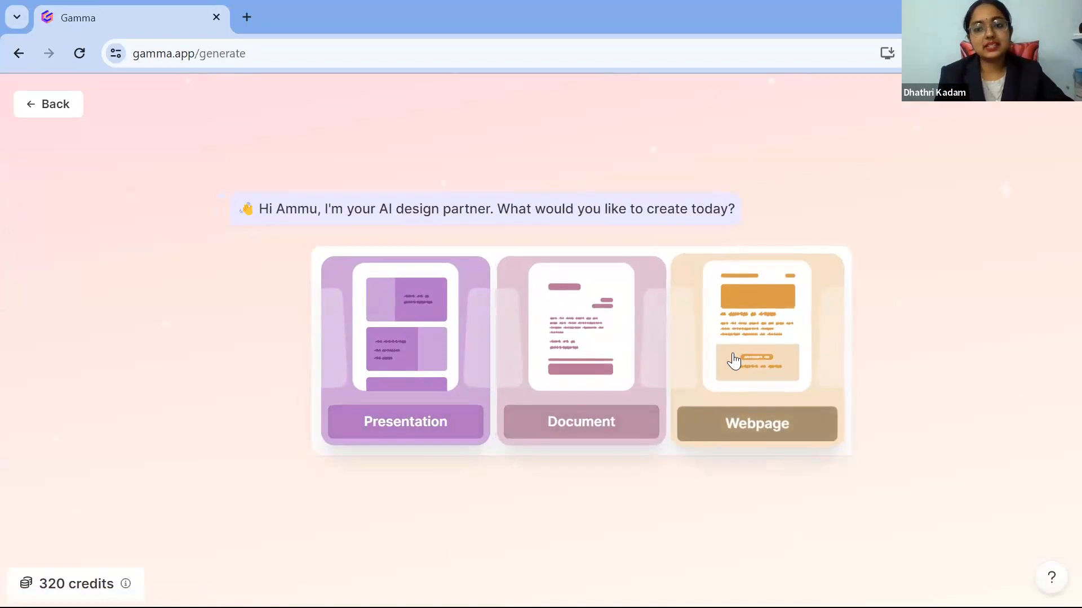
left_click(411, 365)
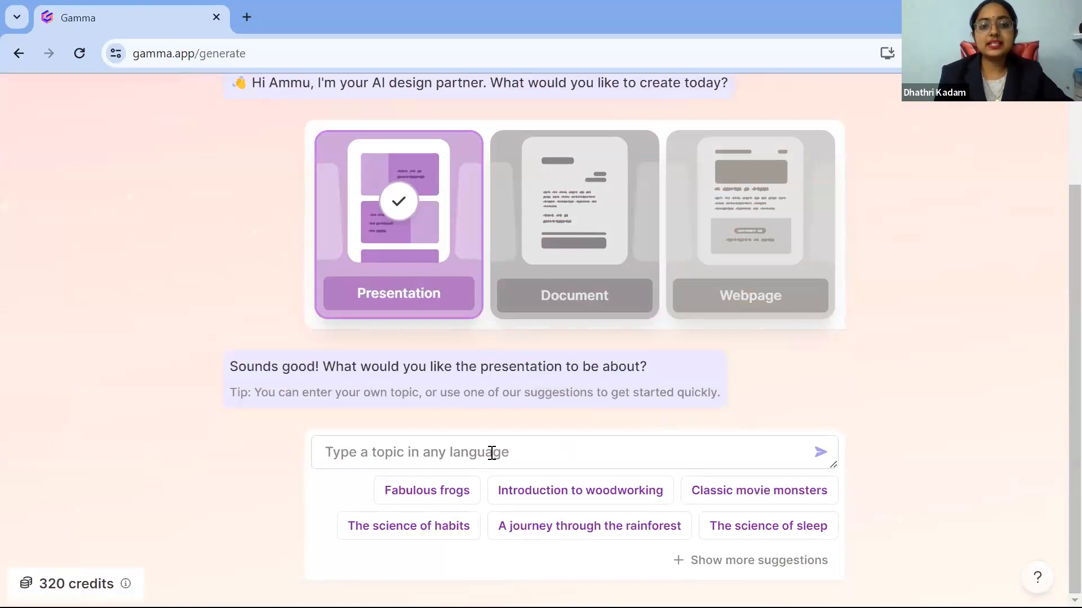
Enter "goal setting" as the presentation topic and submit it to get an outline.
left_click(488, 445)
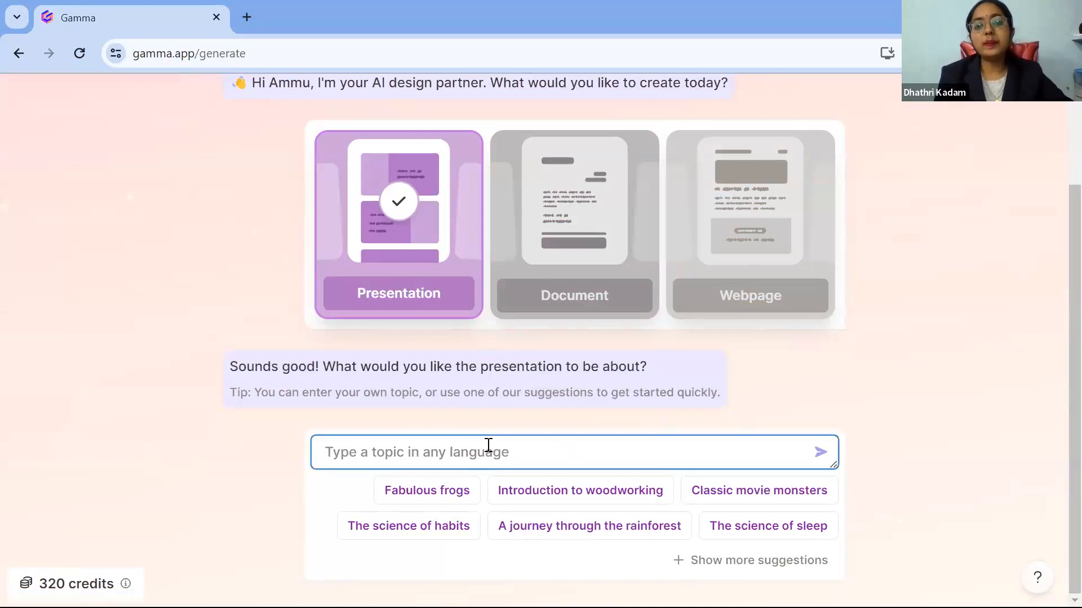
type("g")
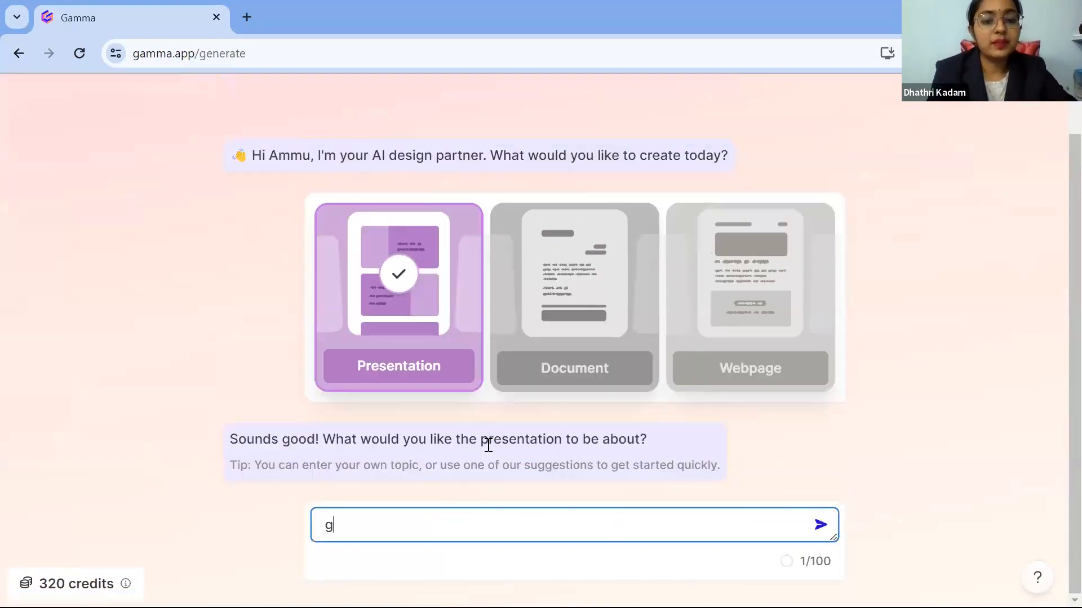
type("oa")
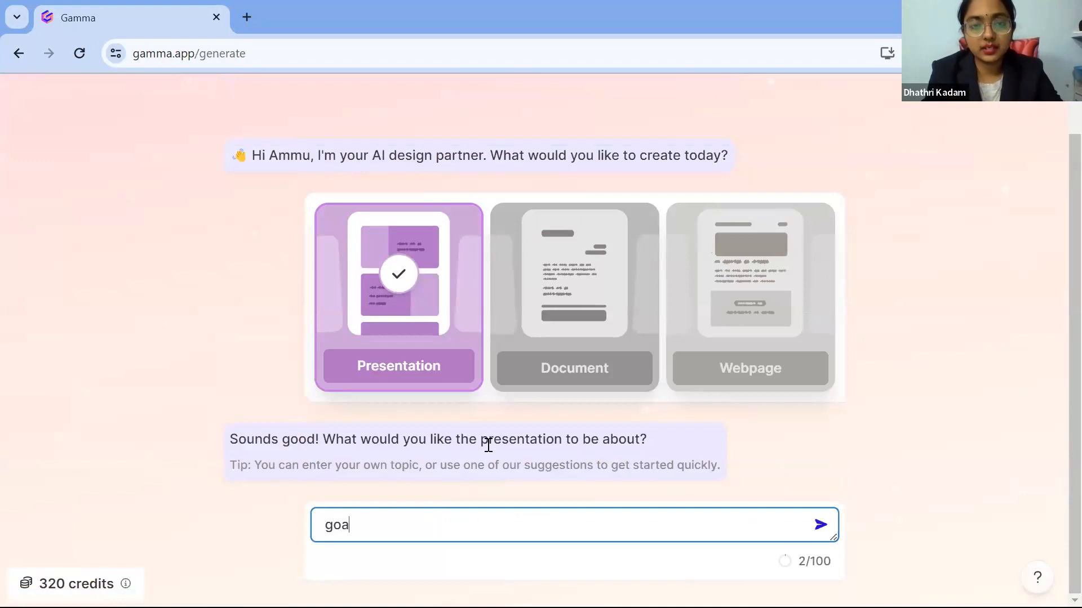
type("l setting")
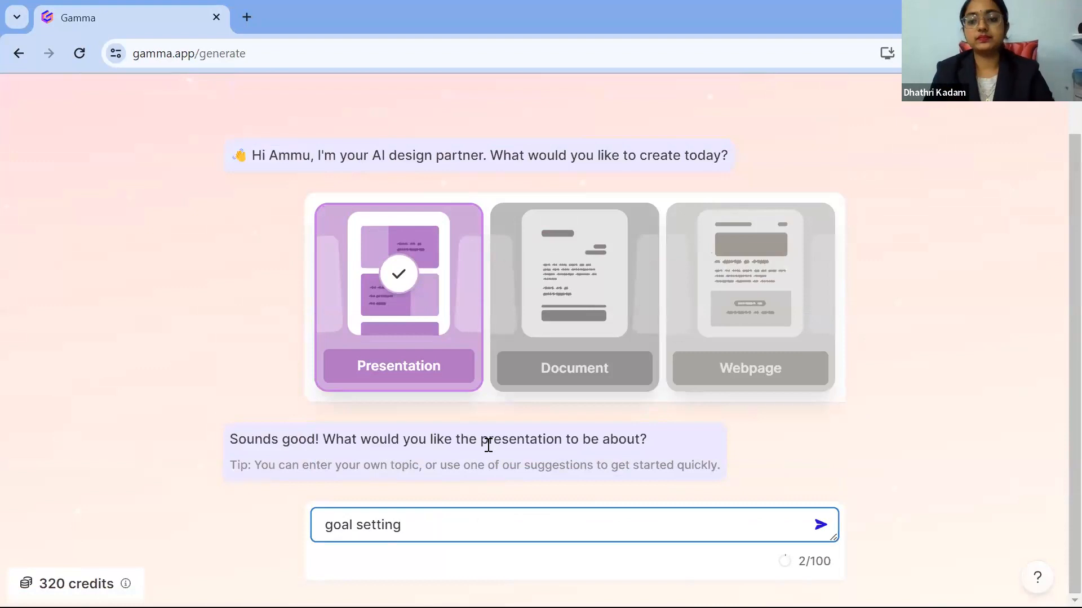
left_click(818, 526)
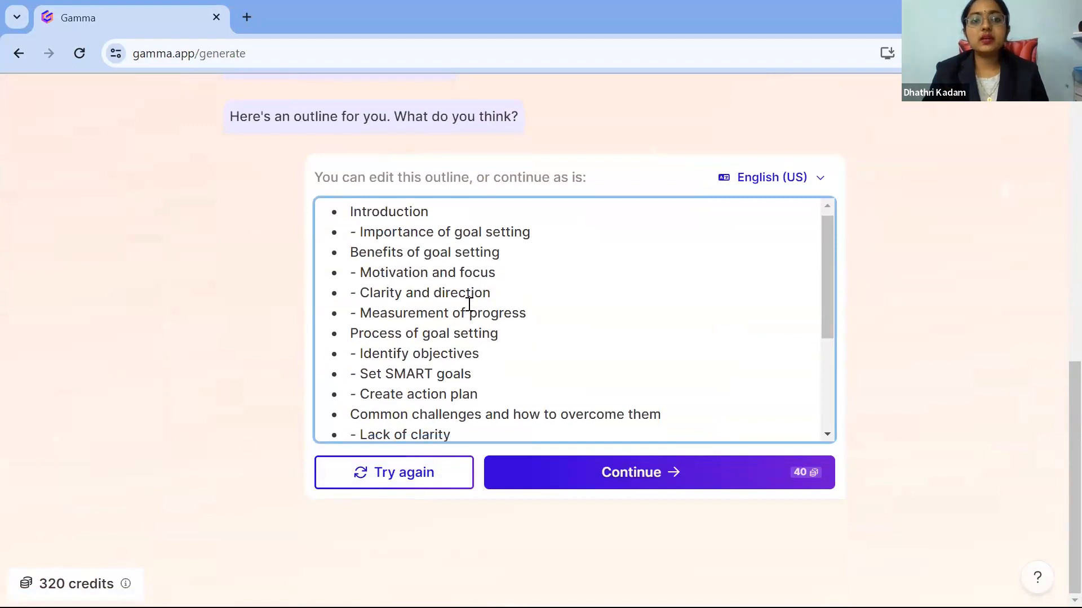
Read through the proposed goal setting outline and regenerate it twice for a different version.
scroll(469, 304, "down", 3)
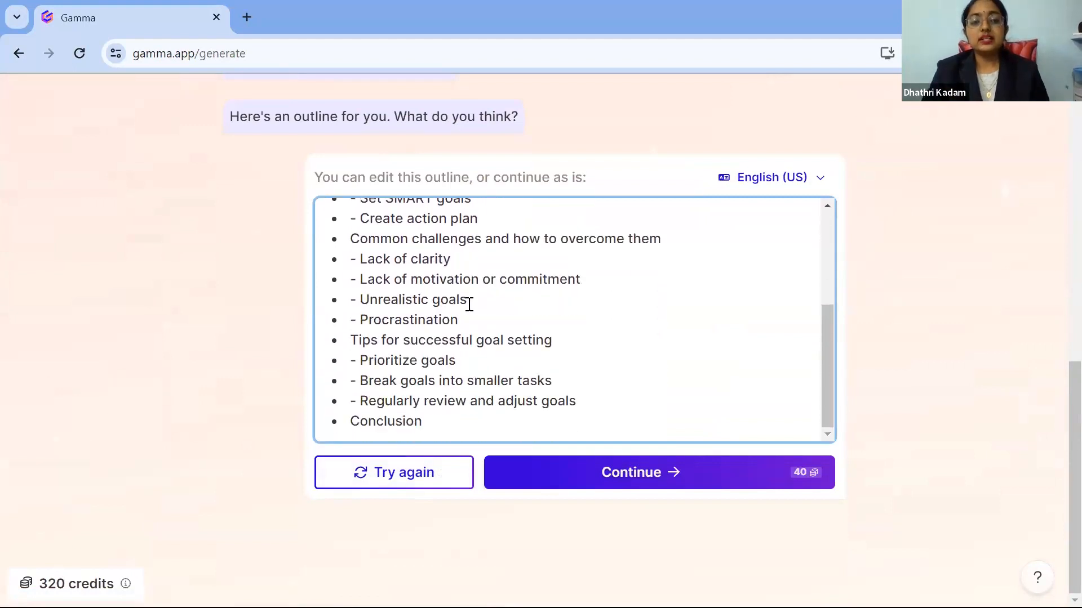
scroll(469, 304, "up", 3)
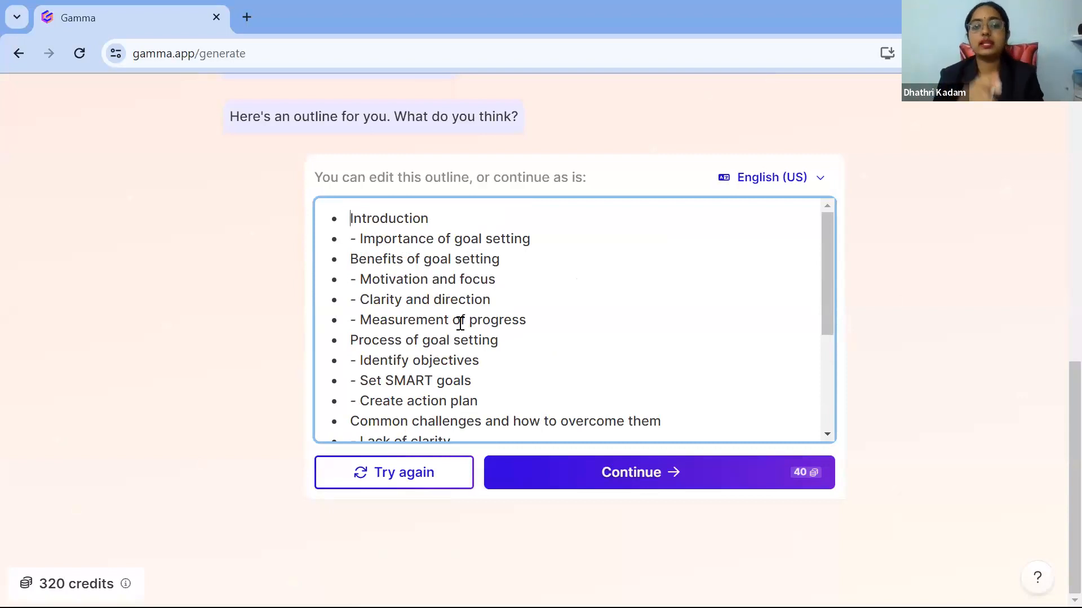
scroll(371, 330, "down", 3)
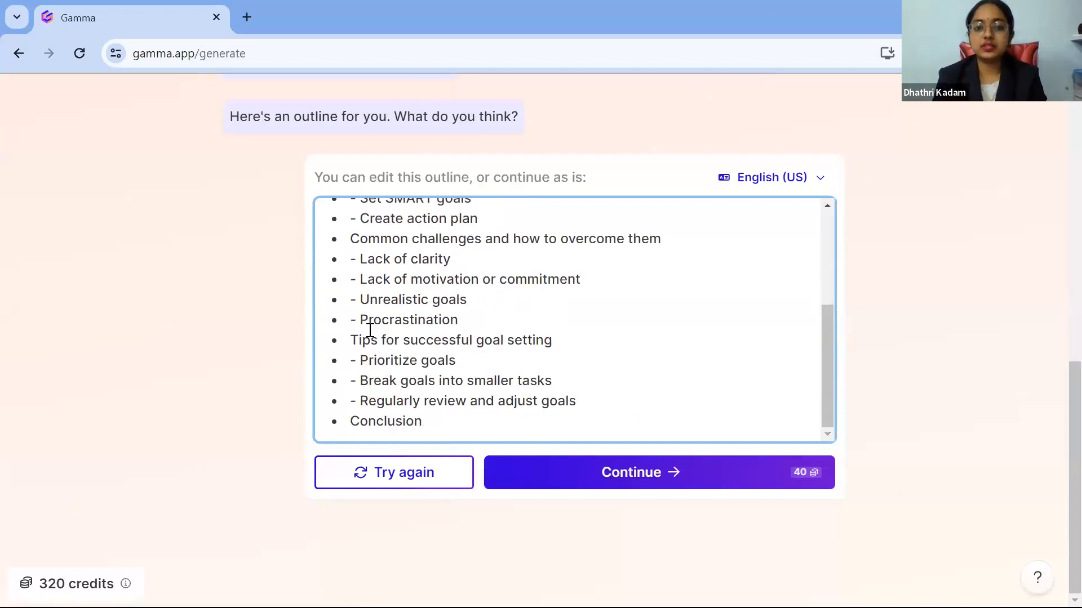
scroll(369, 328, "up", 5)
scroll(366, 338, "down", 5)
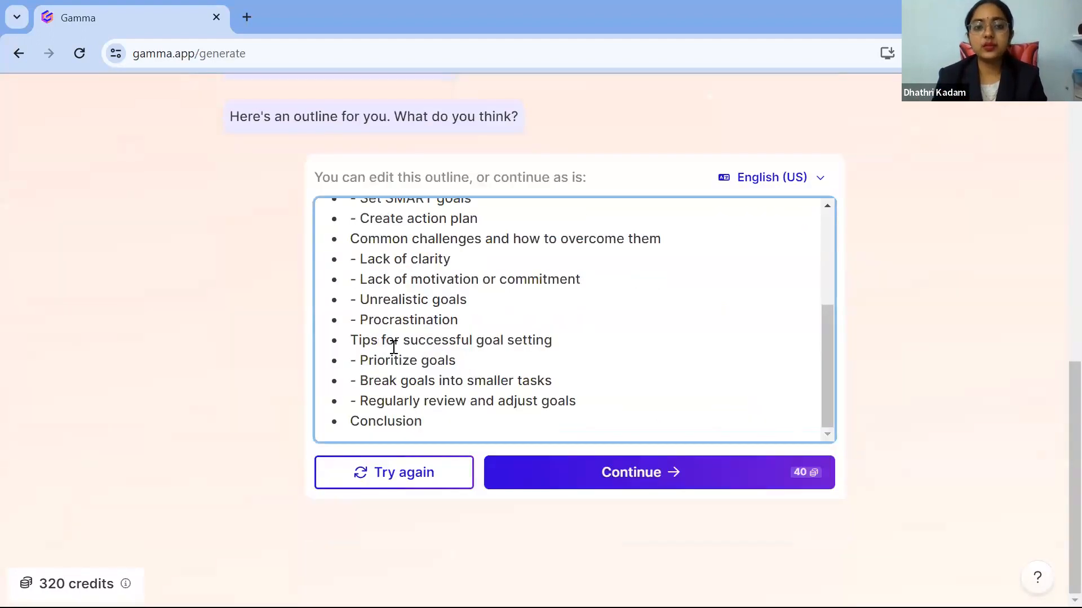
left_click(370, 477)
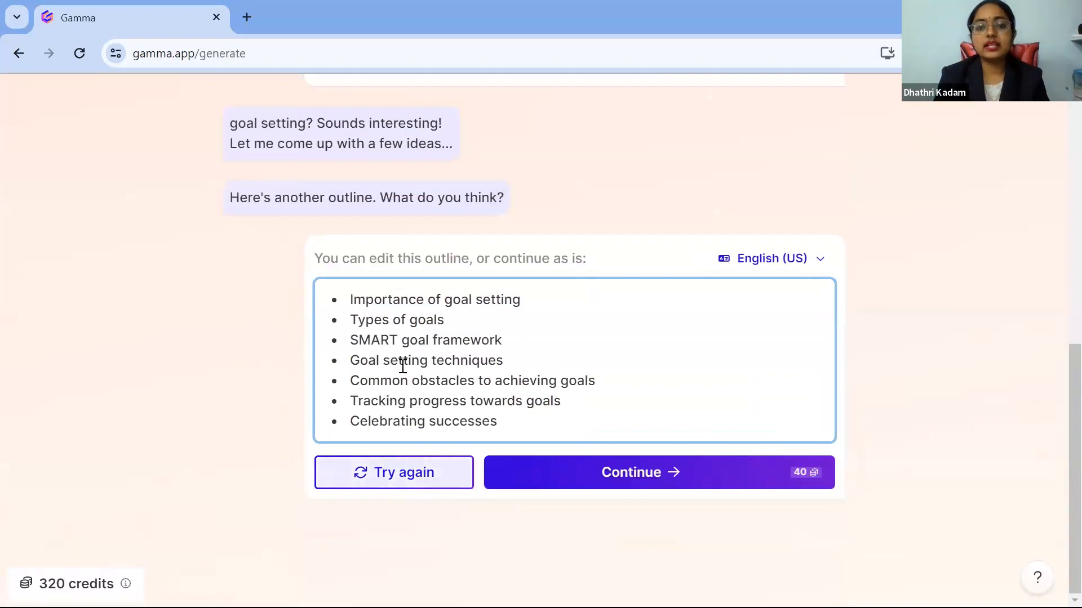
left_click(400, 476)
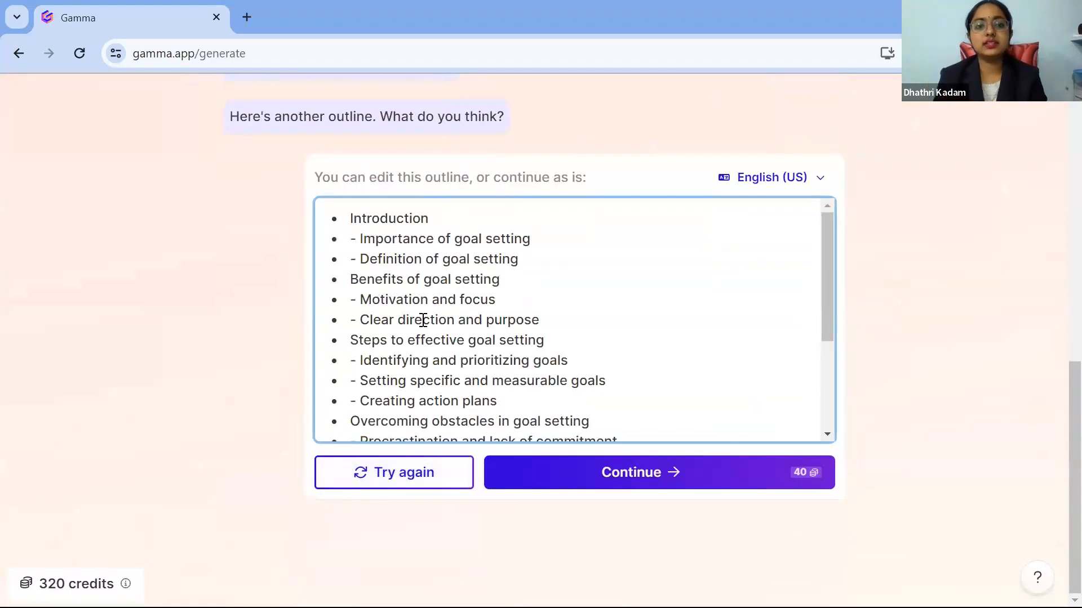
scroll(423, 320, "down", 3)
scroll(423, 321, "up", 3)
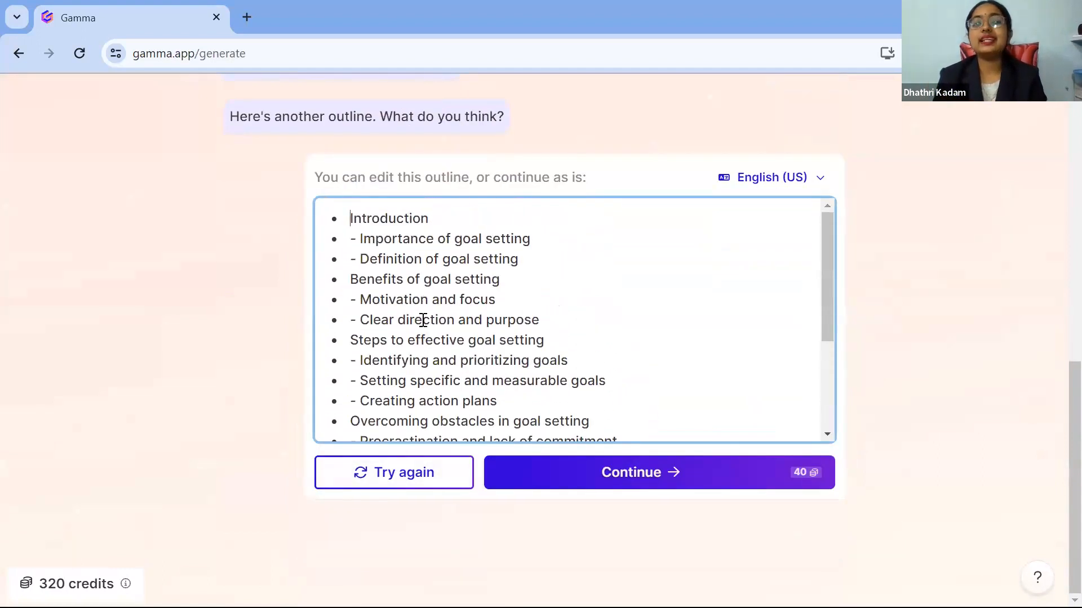
Insert an empty bullet below Introduction in the outline, and accept the outline to continue to theme selection.
left_click(437, 219)
key("Return")
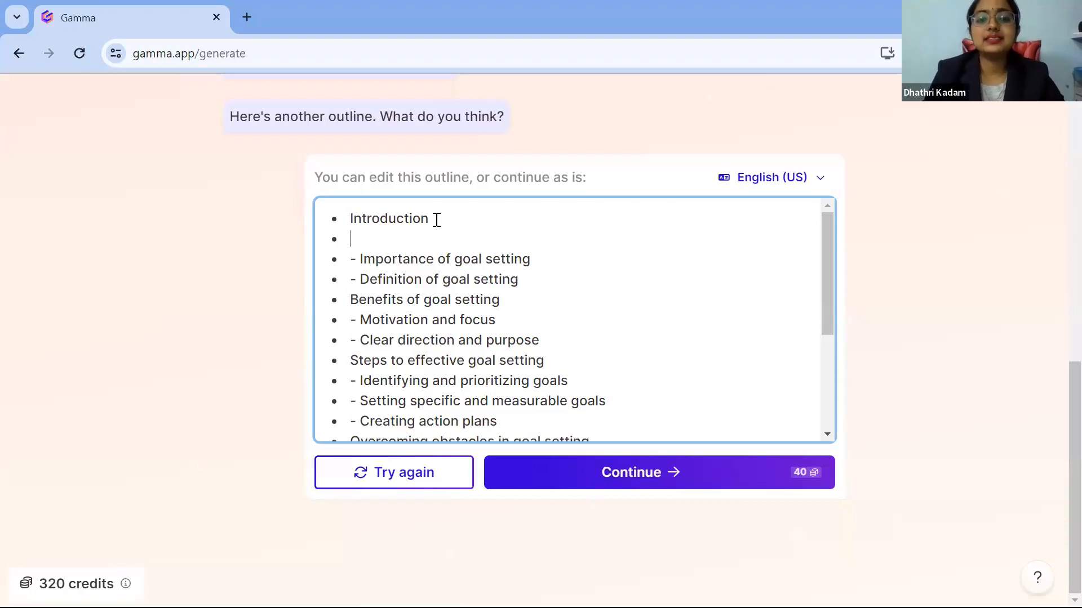
scroll(439, 309, "down", 4)
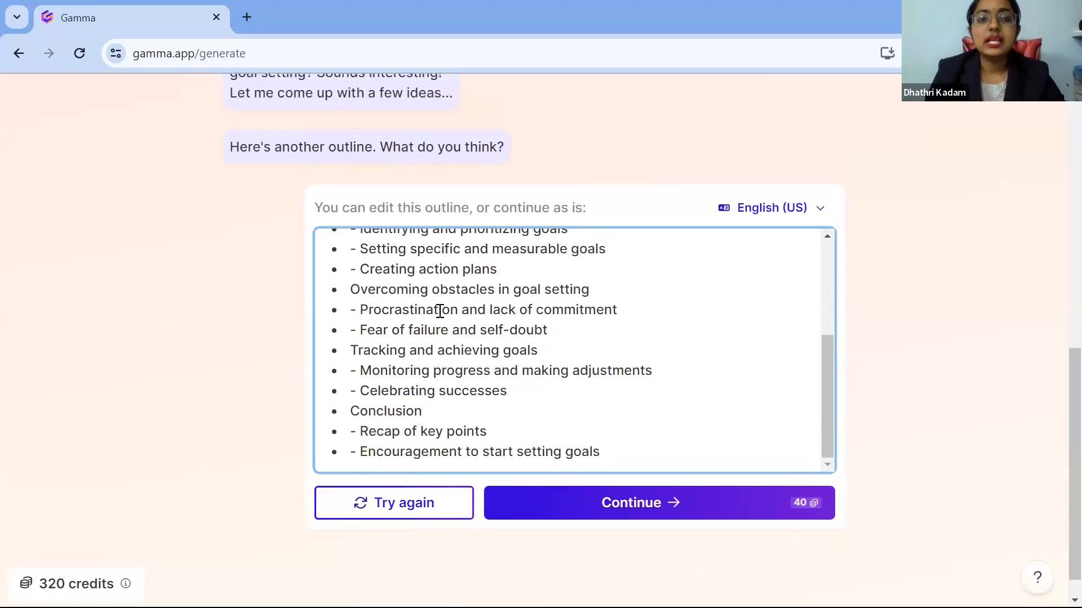
scroll(440, 310, "up", 1)
scroll(431, 354, "up", 1)
scroll(431, 354, "up", 3)
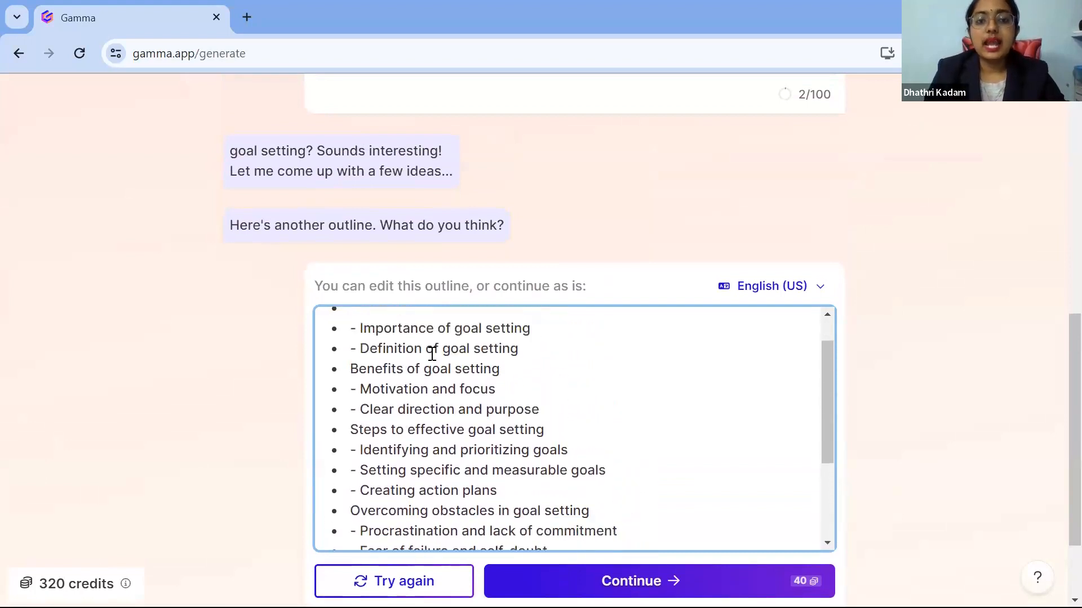
scroll(431, 353, "down", 3)
scroll(431, 354, "left", 2)
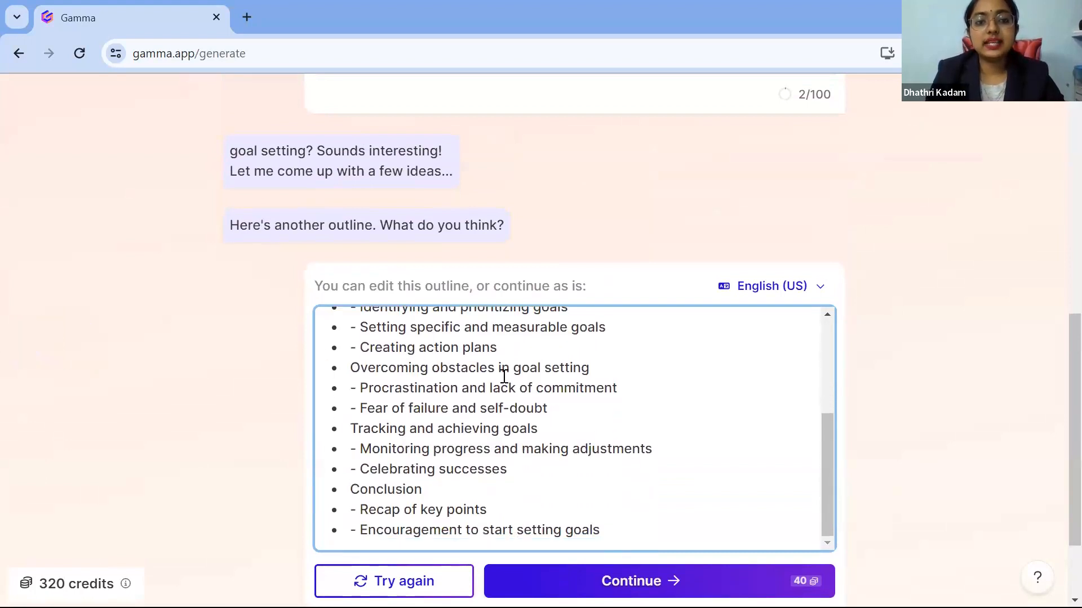
scroll(504, 377, "down", 2)
left_click(602, 480)
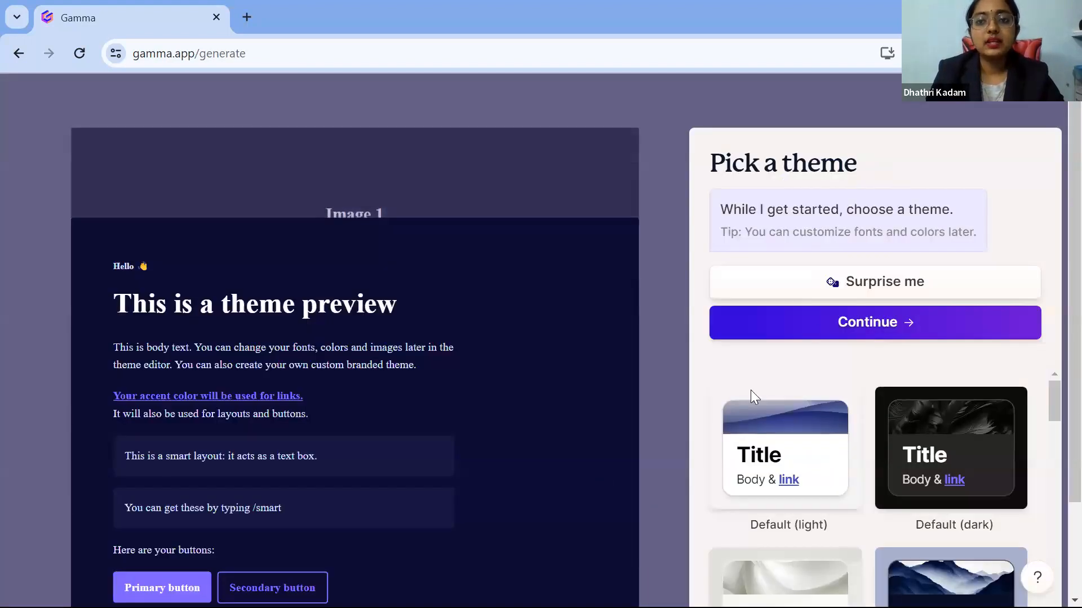
Choose the Atmosphere theme and generate the presentation with it.
scroll(893, 428, "down", 1)
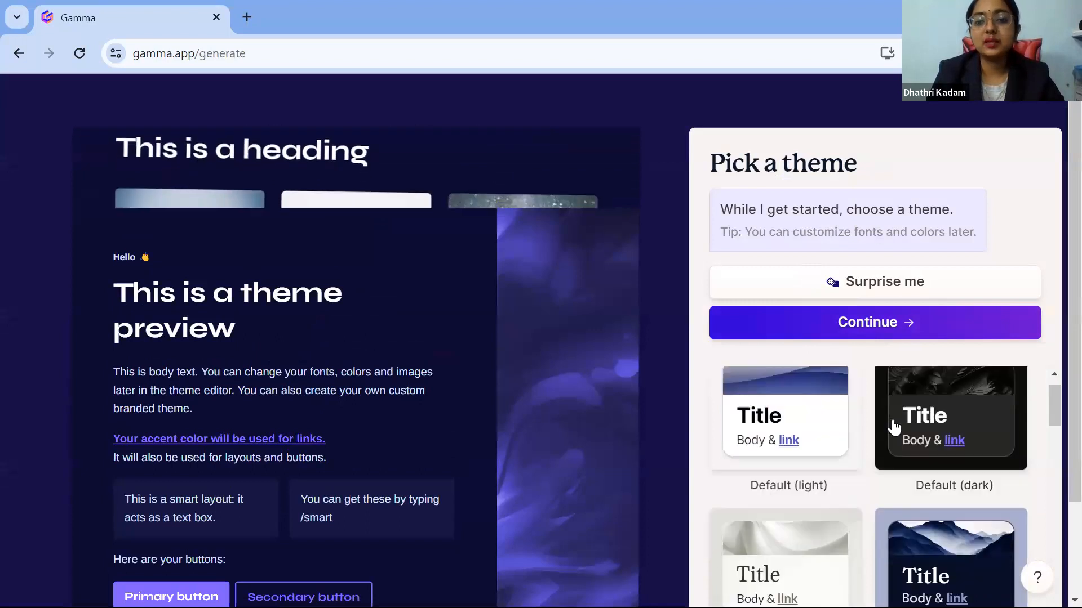
scroll(894, 428, "down", 4)
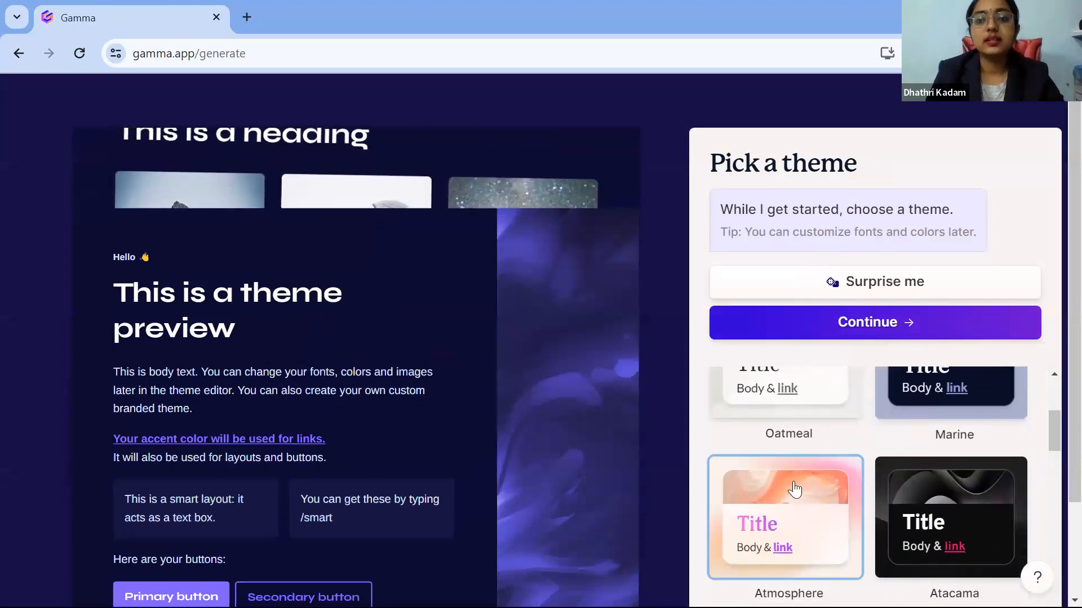
left_click(795, 489)
left_click(900, 333)
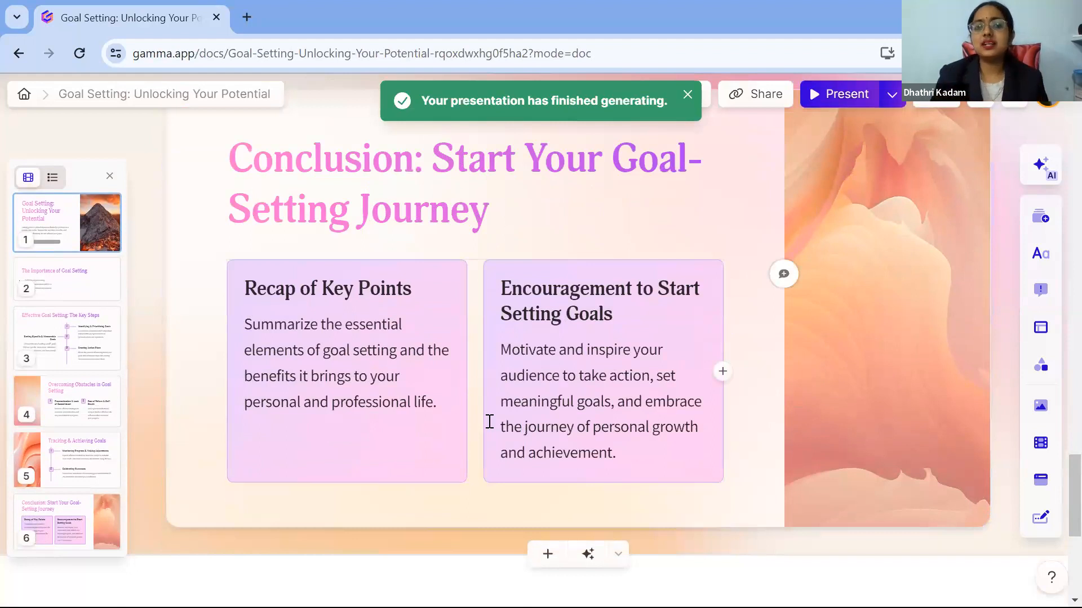
Examine all slides of the generated goal setting presentation, from the title slide to the conclusion and back.
scroll(468, 285, "up", 10)
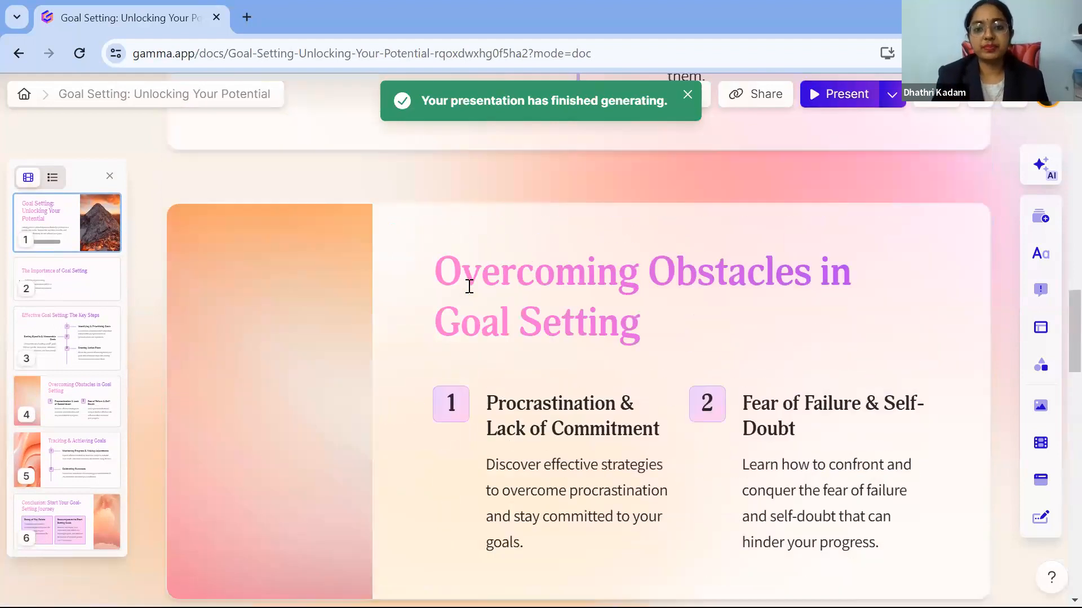
scroll(468, 285, "up", 15)
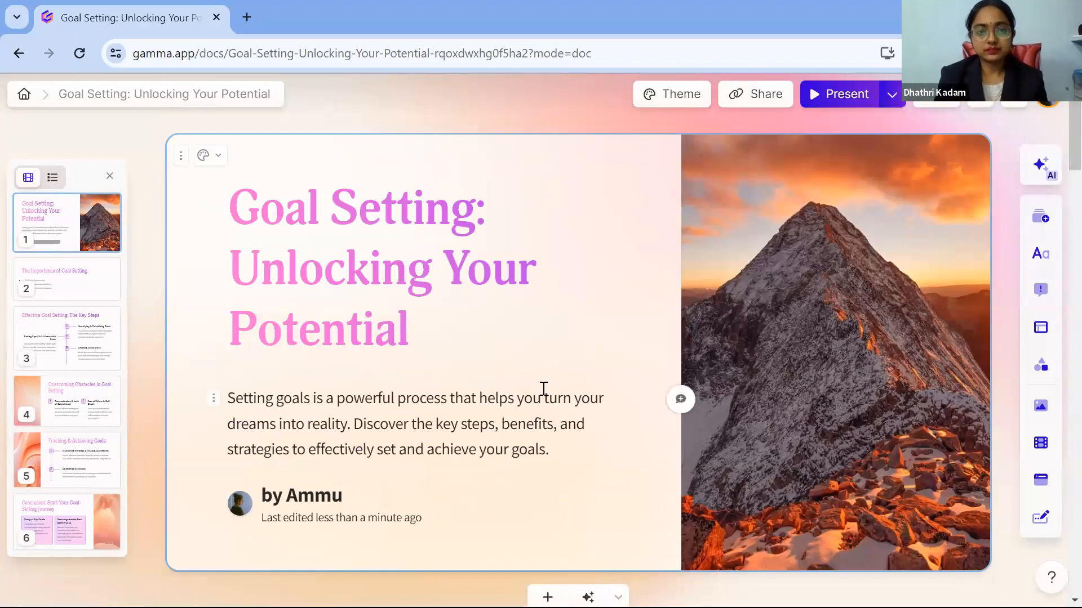
scroll(544, 389, "down", 10)
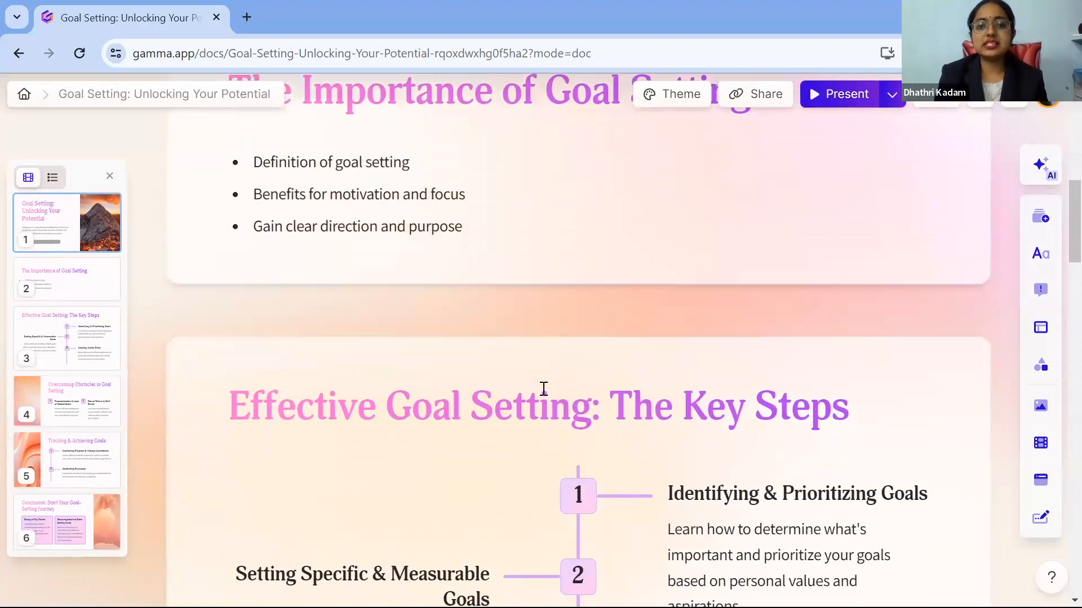
scroll(544, 389, "down", 4)
scroll(544, 389, "down", 10)
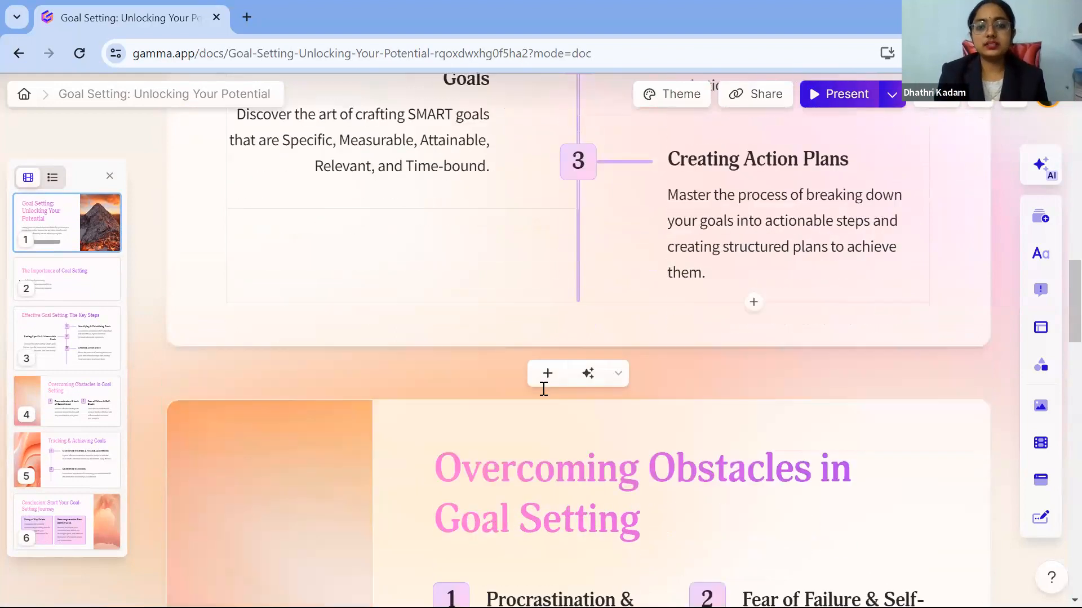
scroll(550, 223, "down", 12)
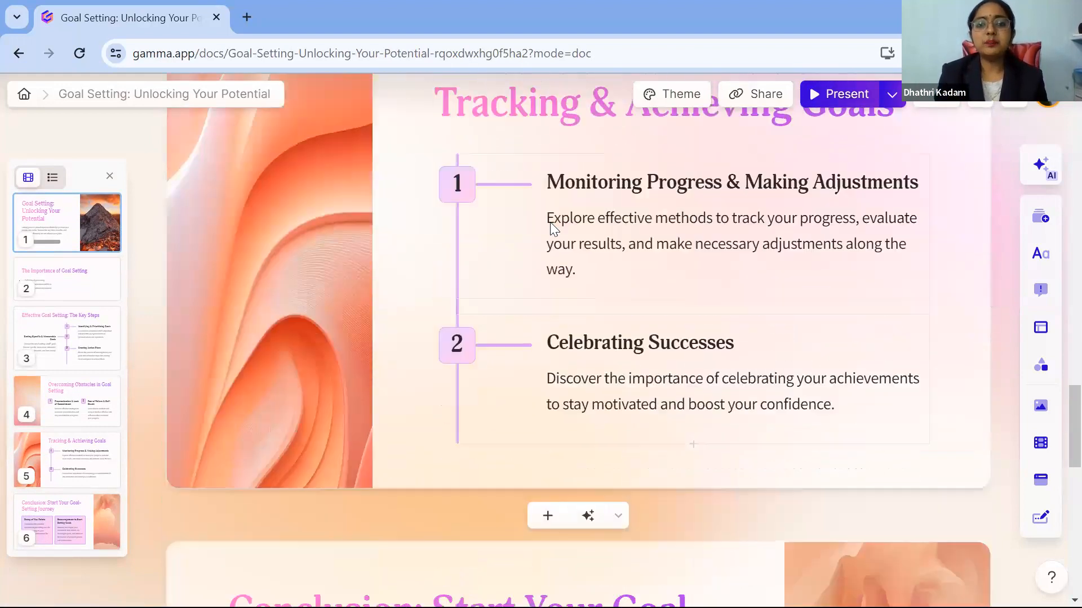
scroll(551, 223, "down", 3)
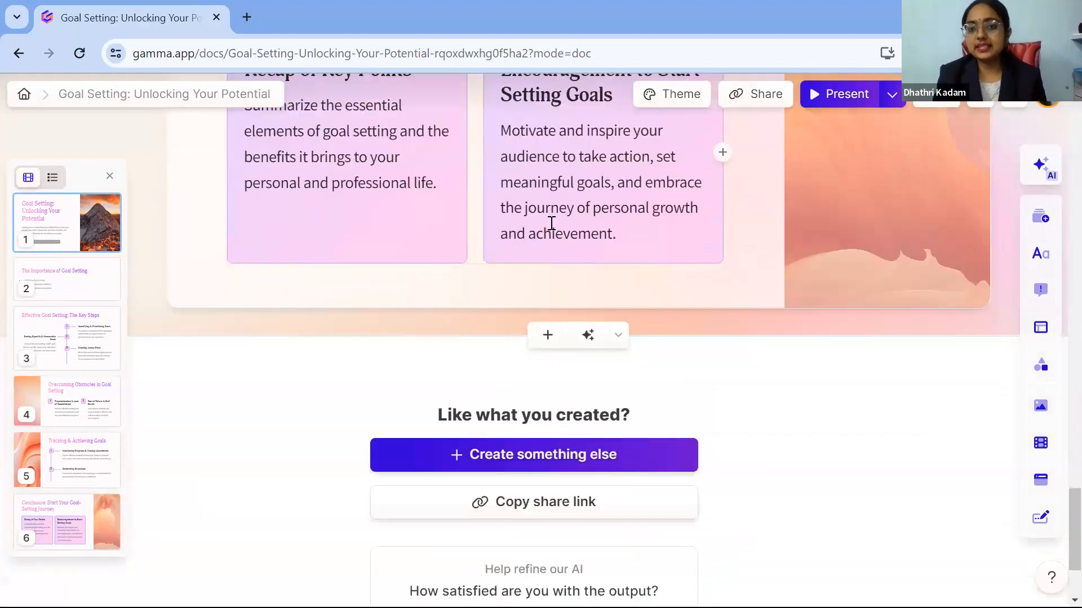
scroll(740, 315, "up", 10)
scroll(741, 315, "up", 20)
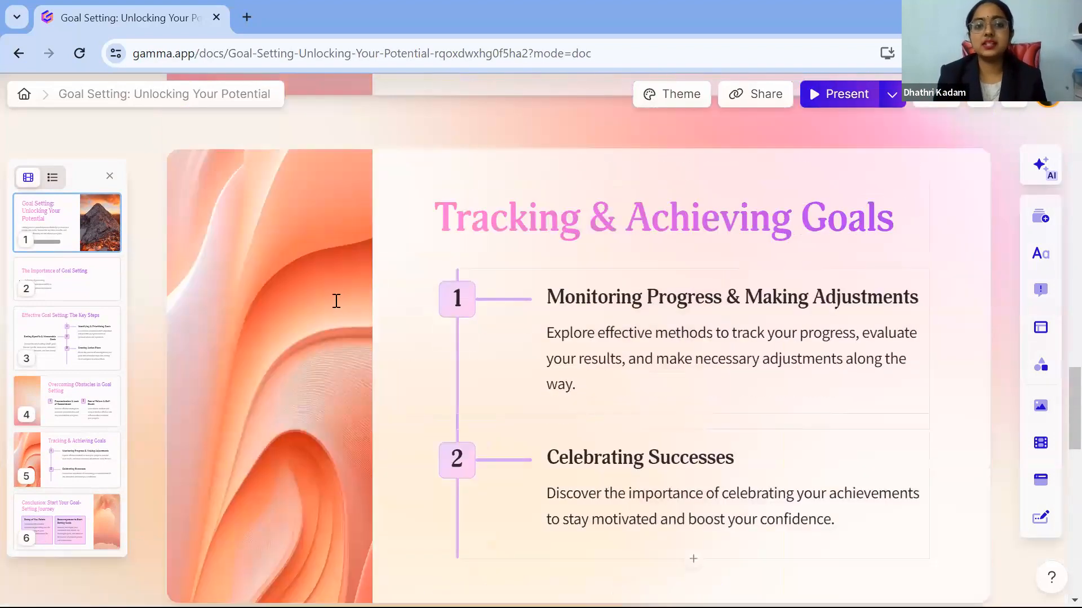
scroll(890, 369, "up", 10)
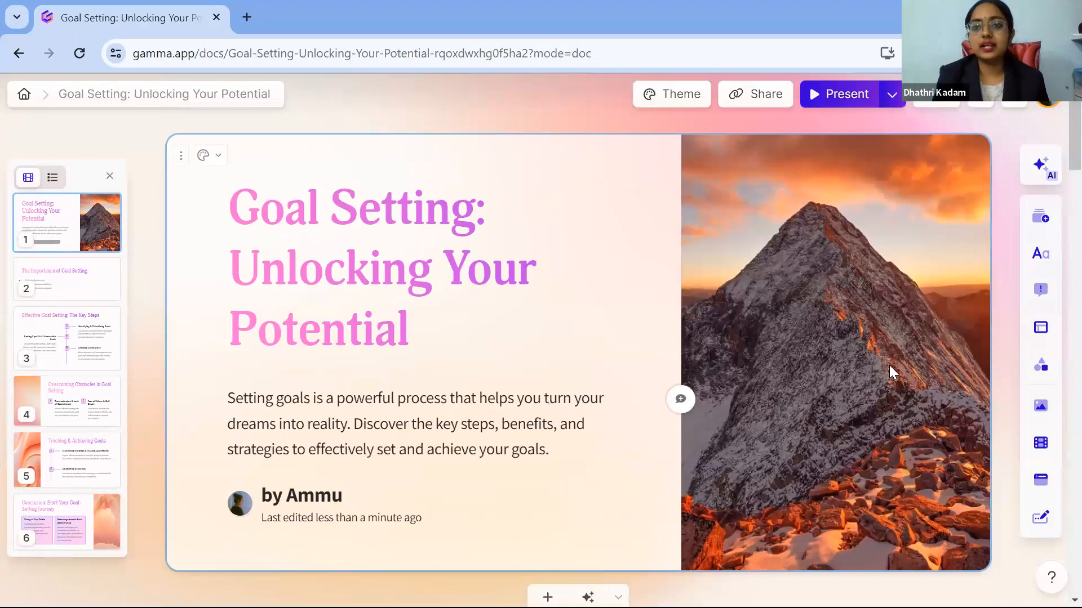
Open the media options for the title slide's mountain image and browse the web images offered for mountain peak.
mouse_move(862, 191)
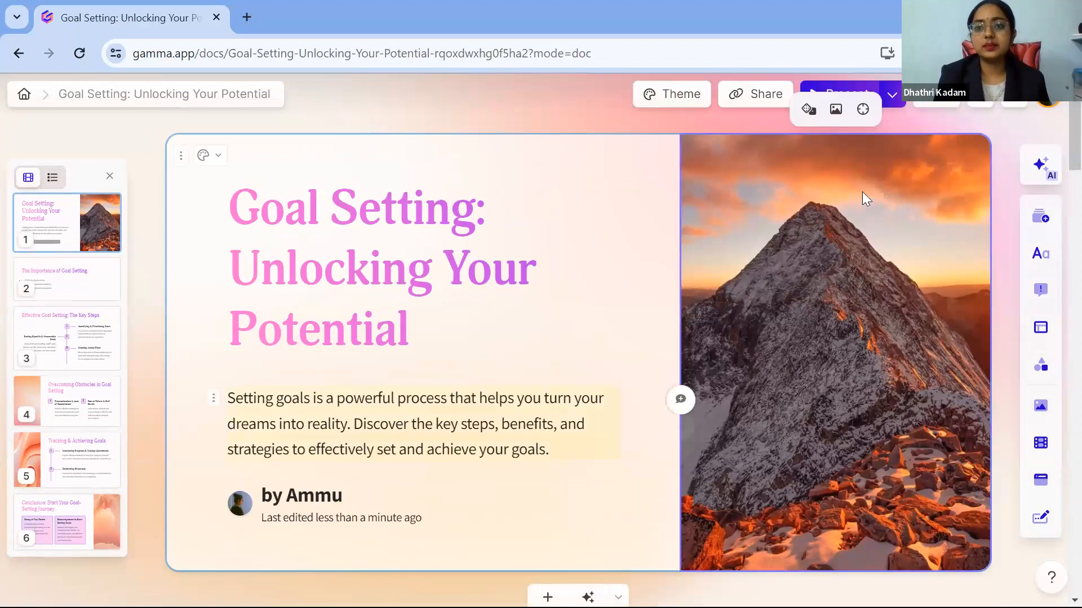
left_click(832, 110)
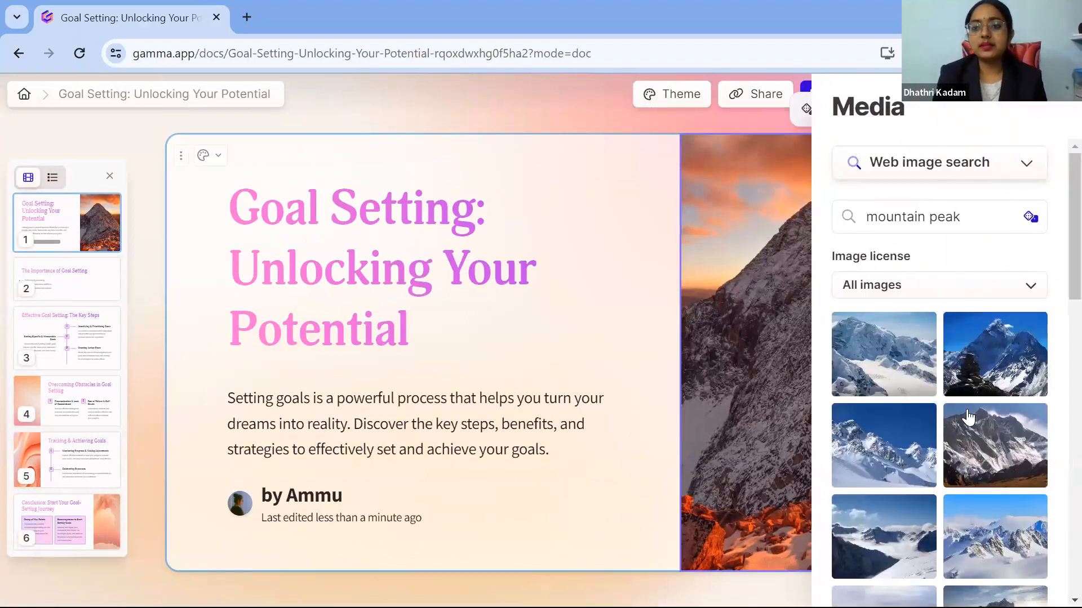
scroll(967, 417, "down", 7)
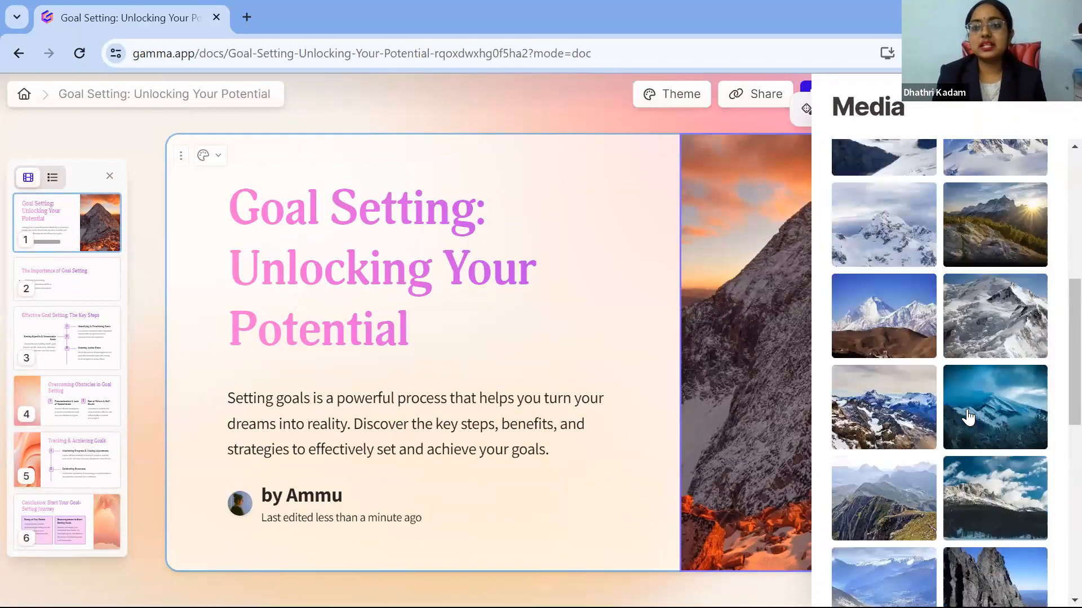
scroll(922, 222, "down", 7)
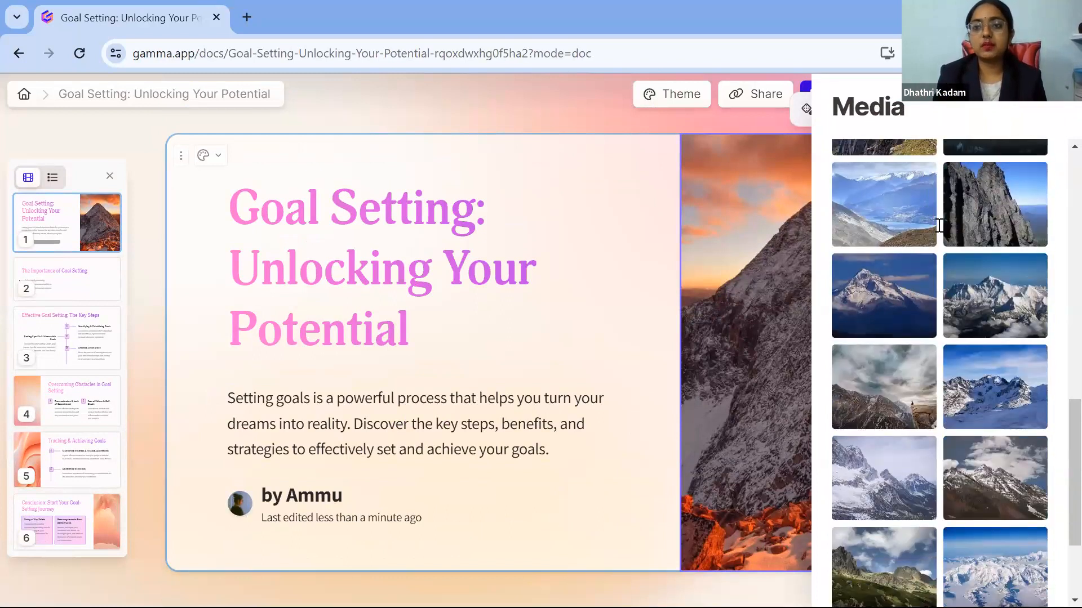
scroll(973, 206, "up", 15)
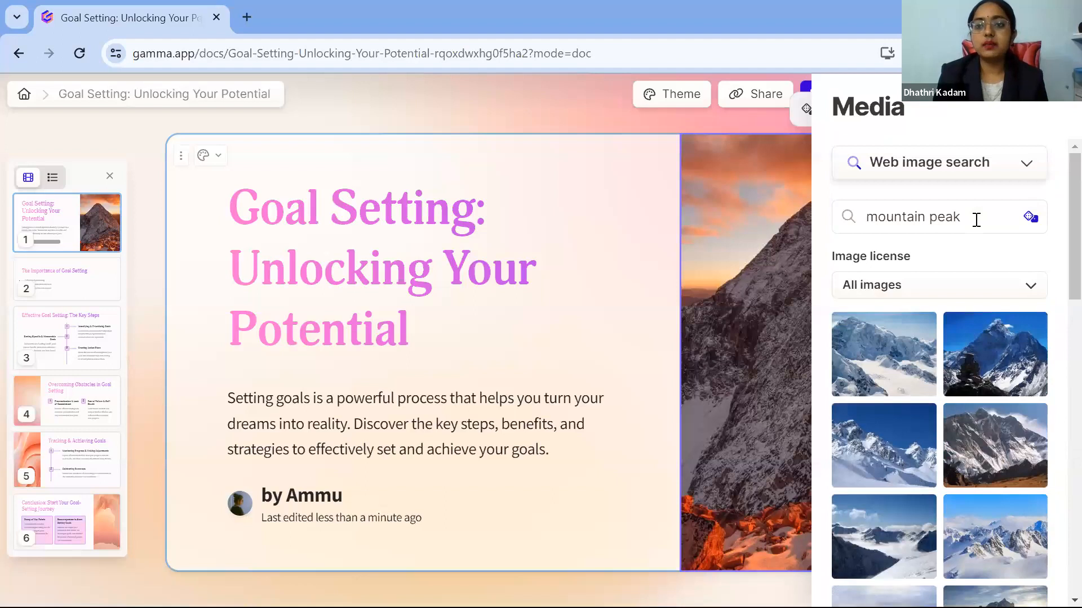
Search web images for "goal" and replace the title slide's picture with the orange and green darts photo.
triple_click(842, 217)
key("BackSpace")
type("goal")
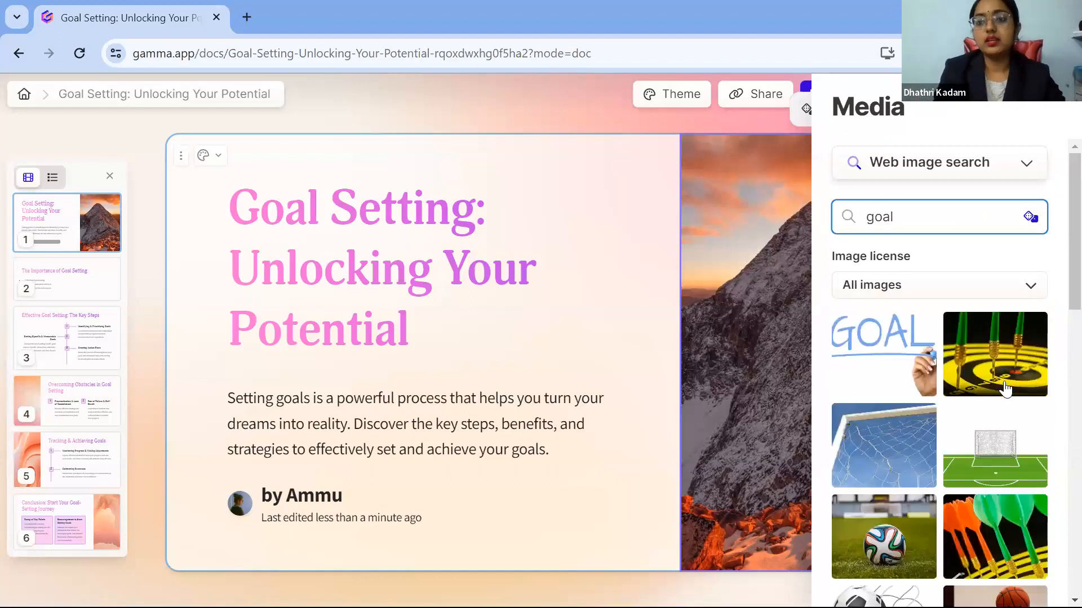
scroll(1006, 388, "down", 6)
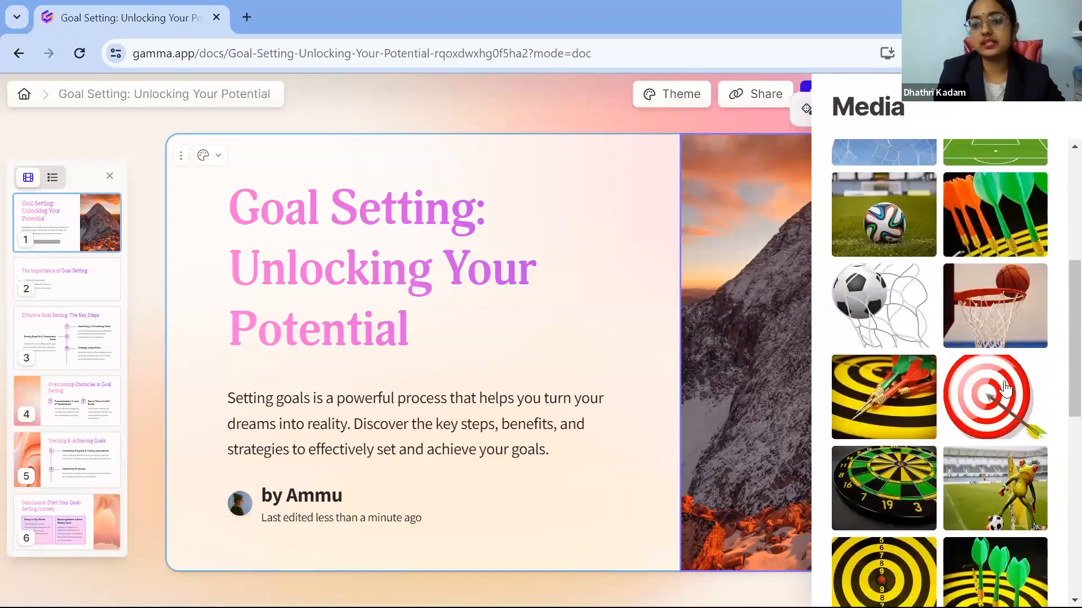
scroll(900, 214, "up", 7)
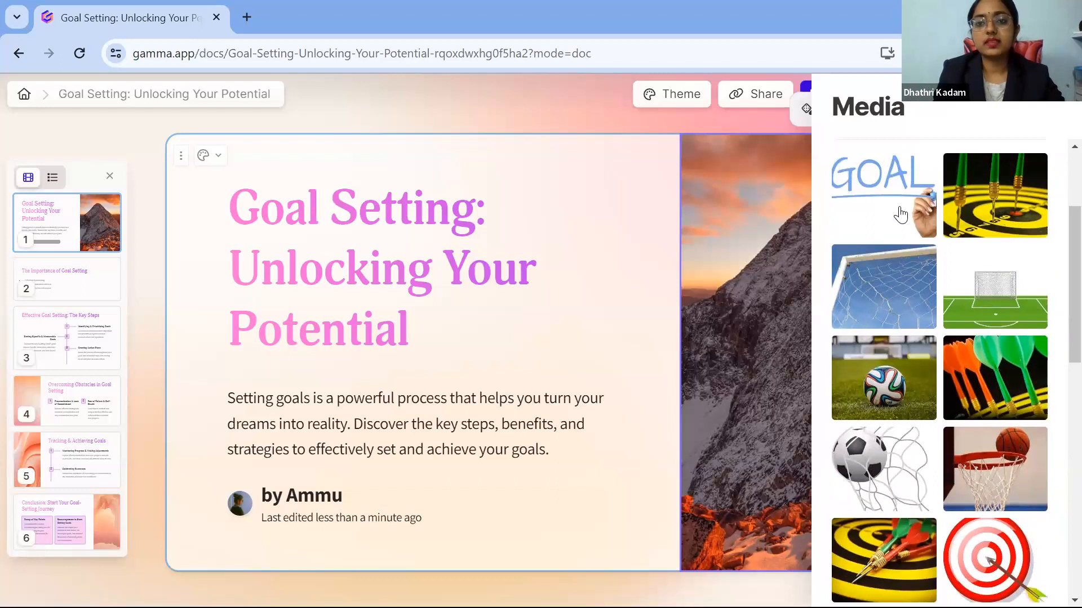
left_click(900, 214)
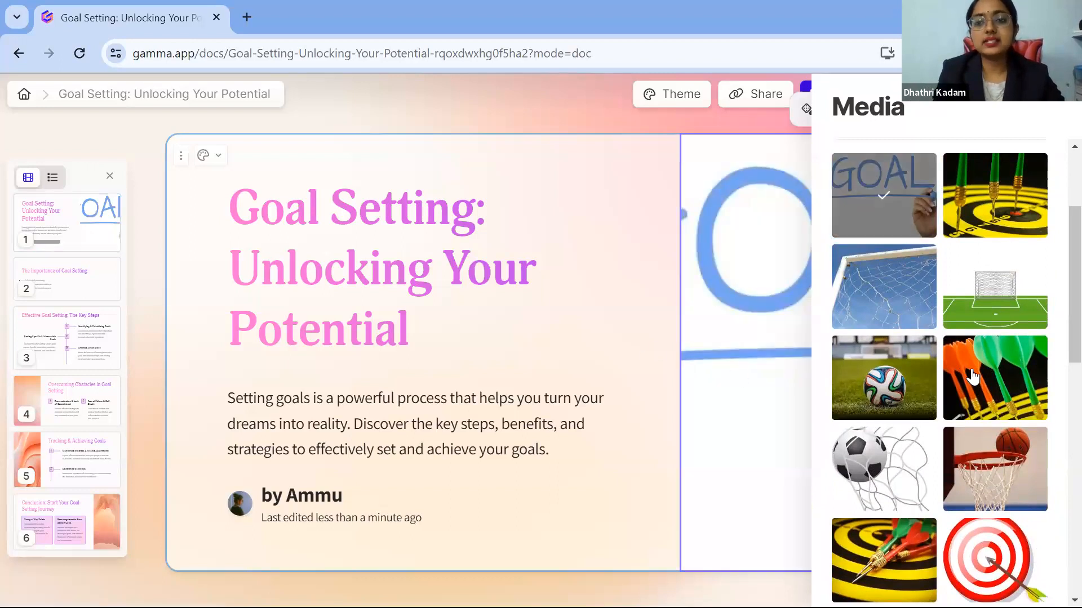
left_click(1014, 383)
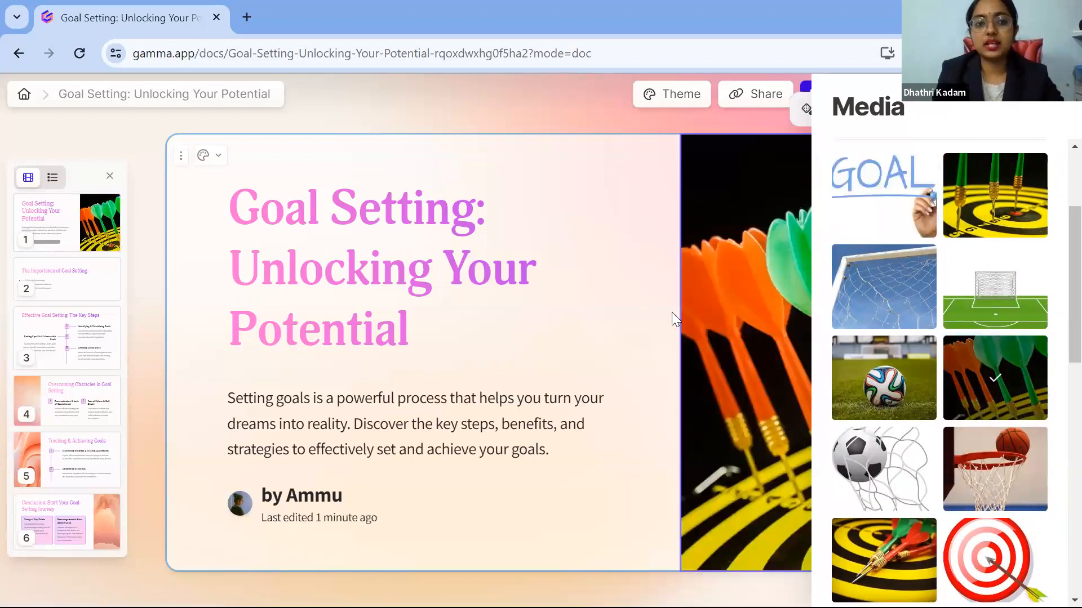
left_click(621, 297)
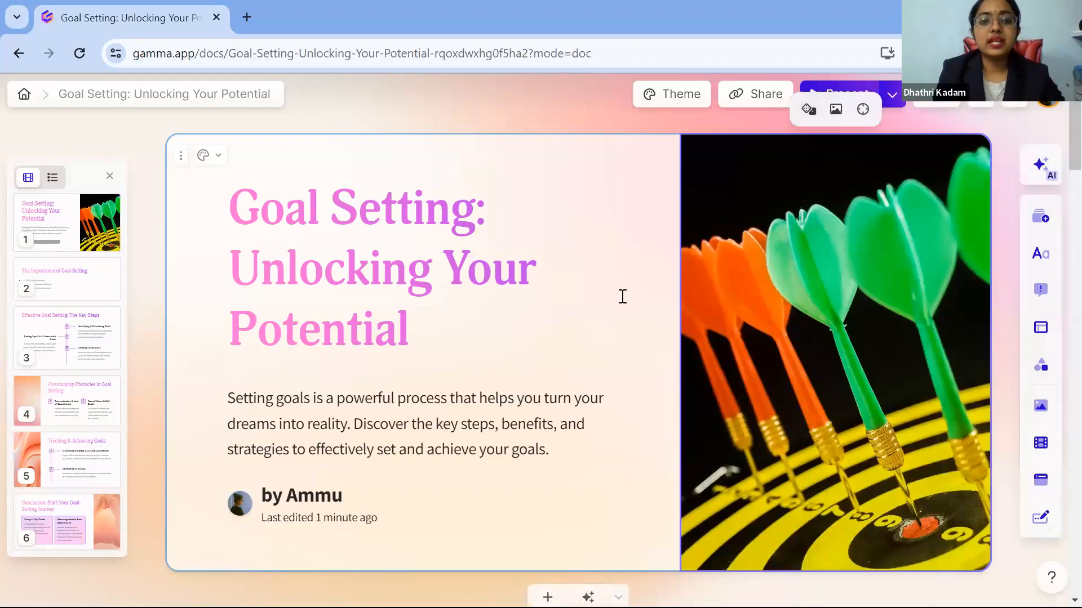
Replace the last four characters of the title slide's description paragraph with "hjfxhgdd".
left_click(558, 457)
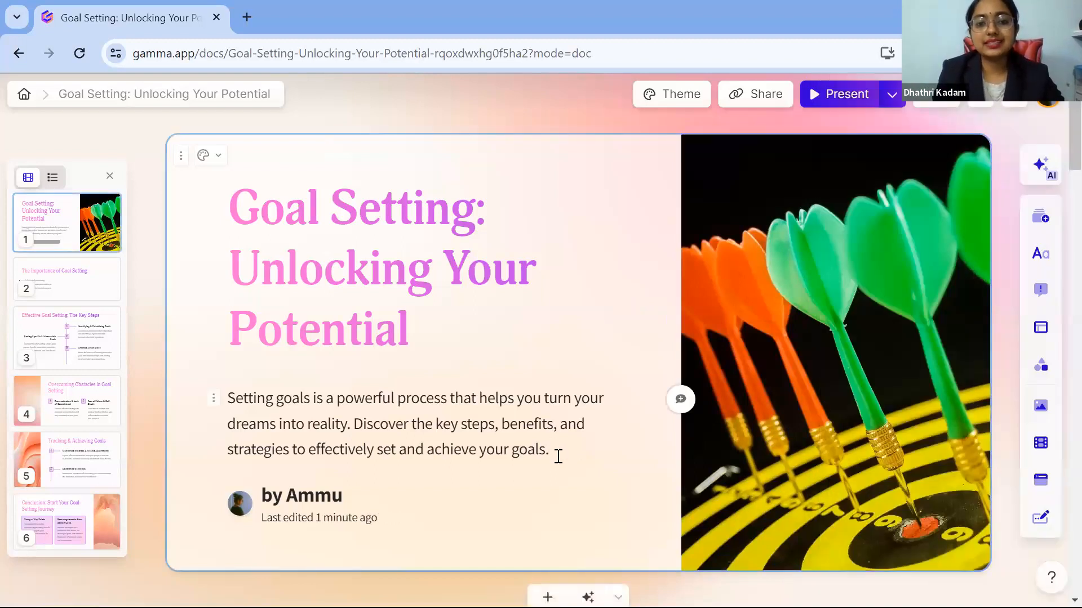
key("BackSpace")
key("BackSpace")
key("BackSpace")
key("BackSpace")
type("hjfxhgdd")
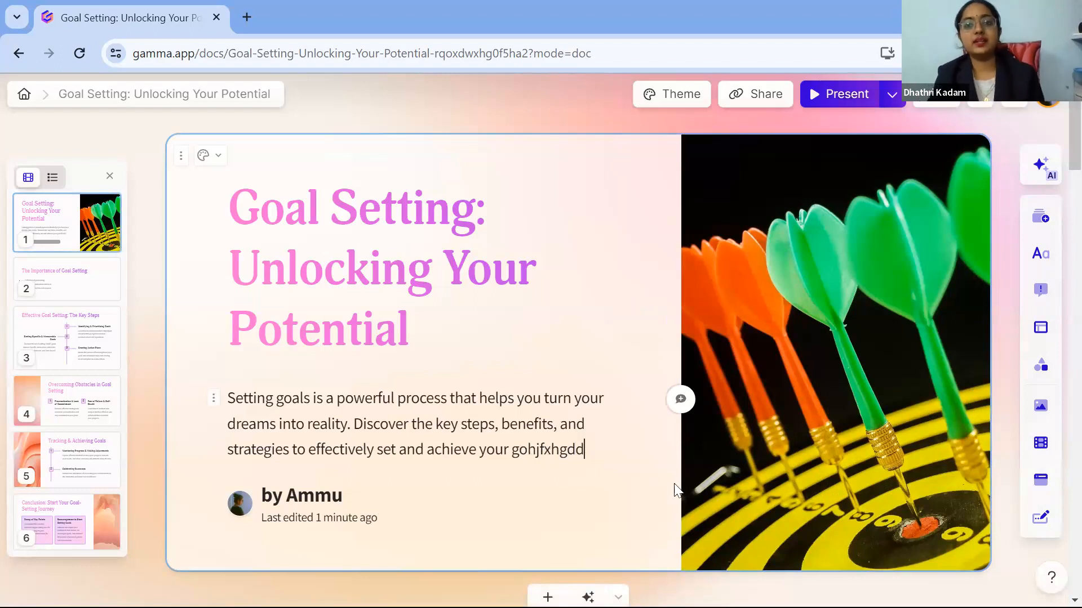
Review all slides of the edited presentation down to the end and return to the title slide.
scroll(735, 349, "down", 10)
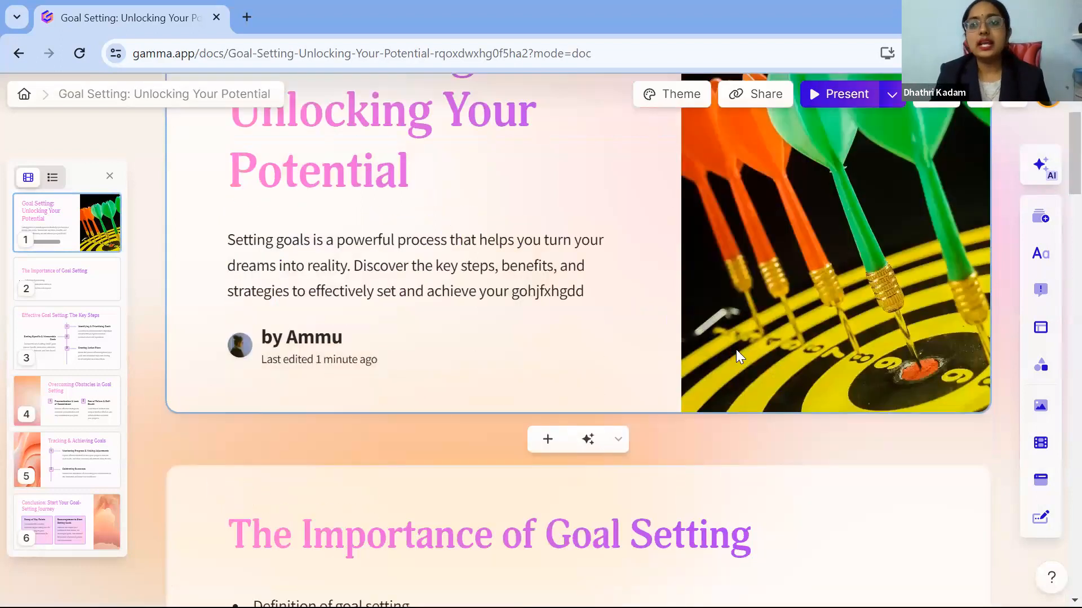
scroll(737, 350, "down", 15)
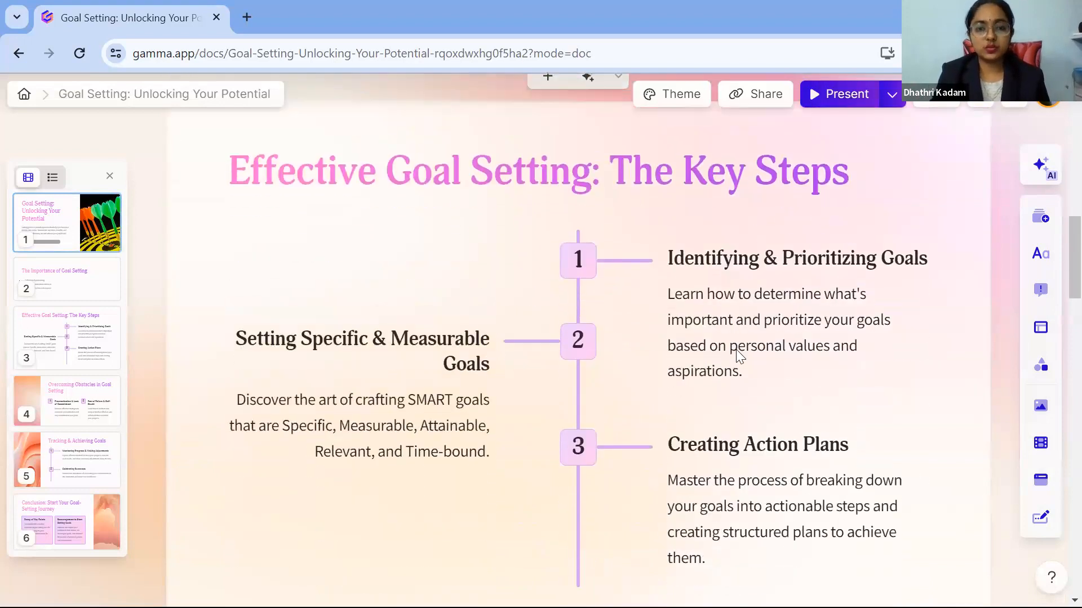
scroll(568, 360, "down", 20)
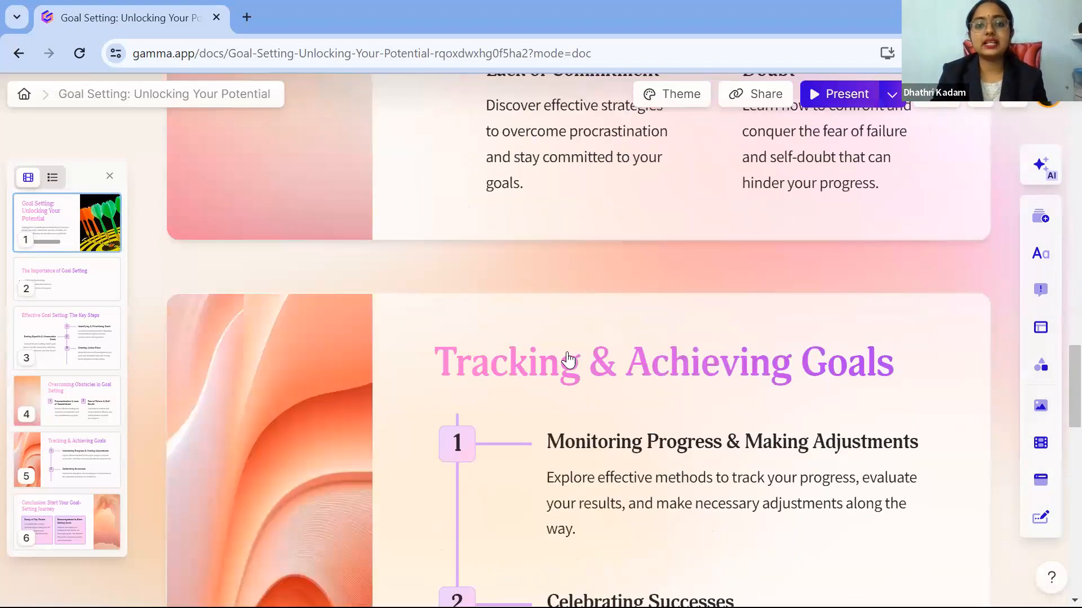
scroll(568, 360, "down", 4)
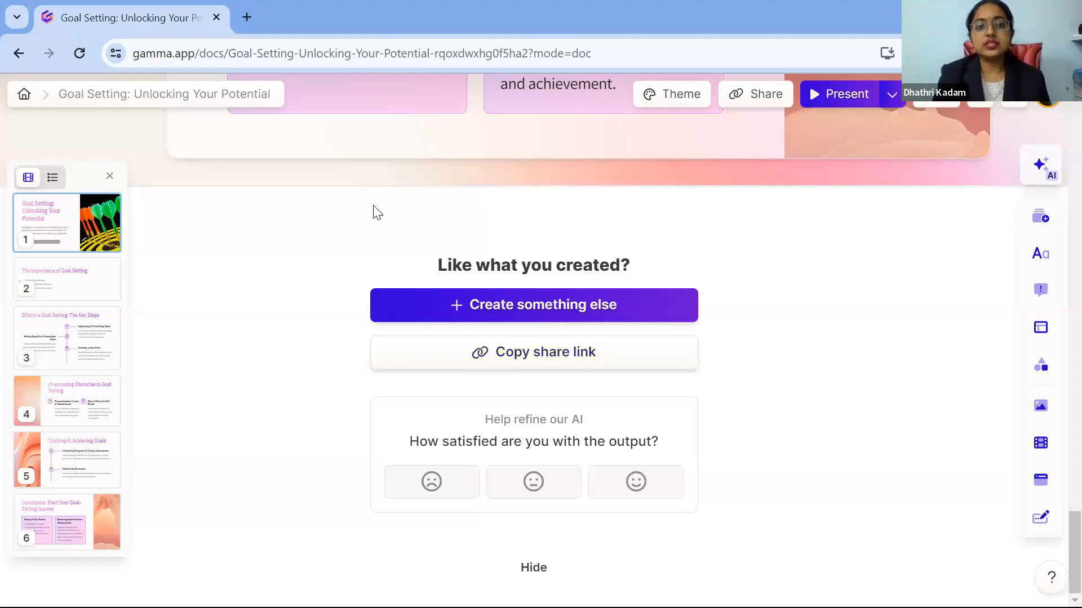
scroll(343, 201, "up", 5)
scroll(344, 195, "up", 18)
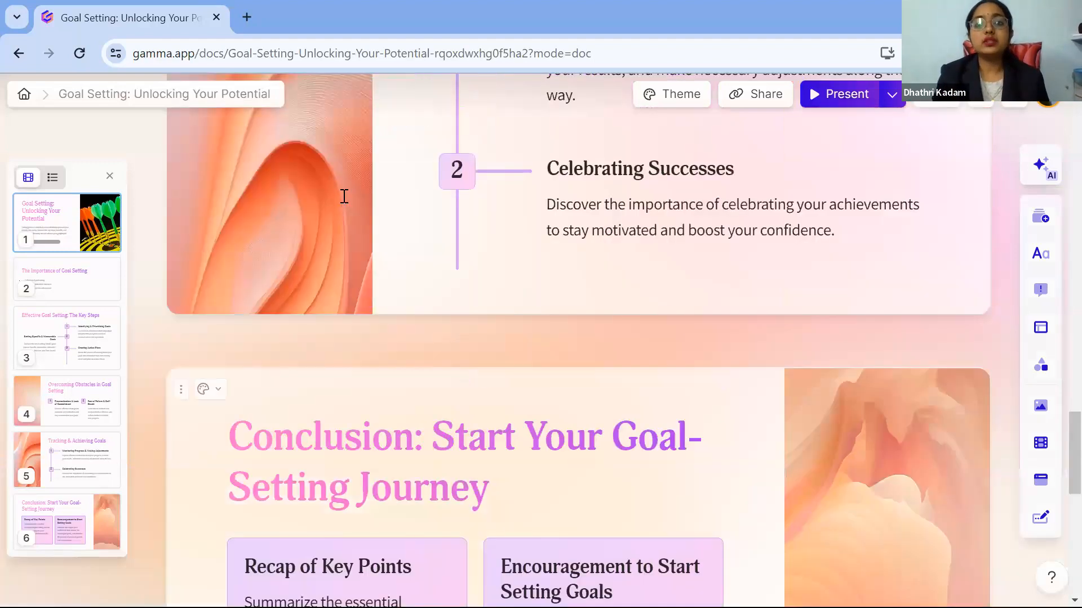
scroll(303, 271, "up", 20)
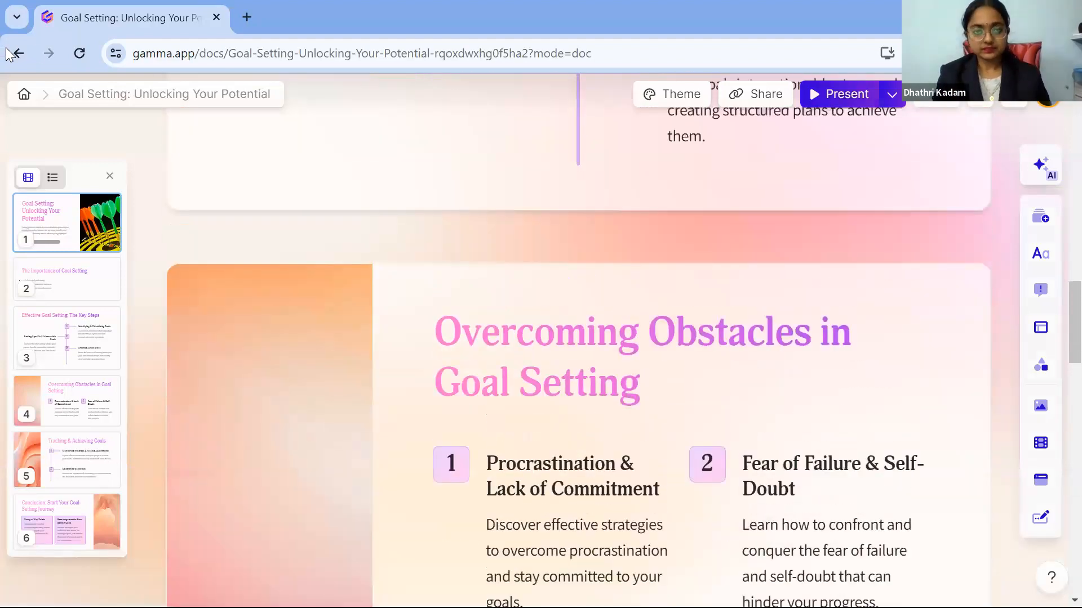
scroll(303, 270, "up", 6)
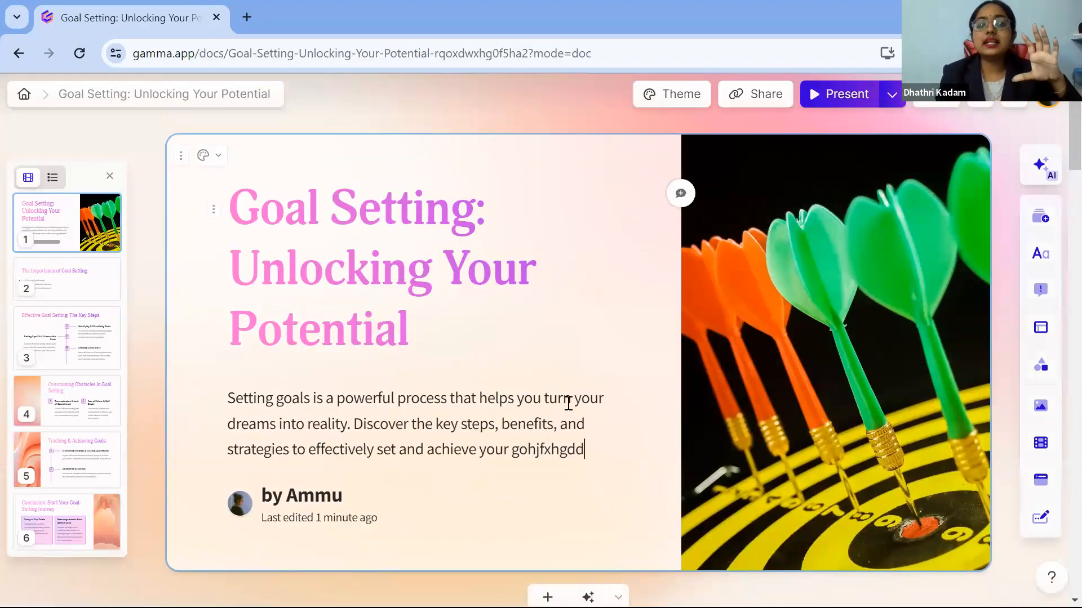
Return to the presentation generator and request an outline on the topic "goal setting for 10th class students".
key("alt+Left")
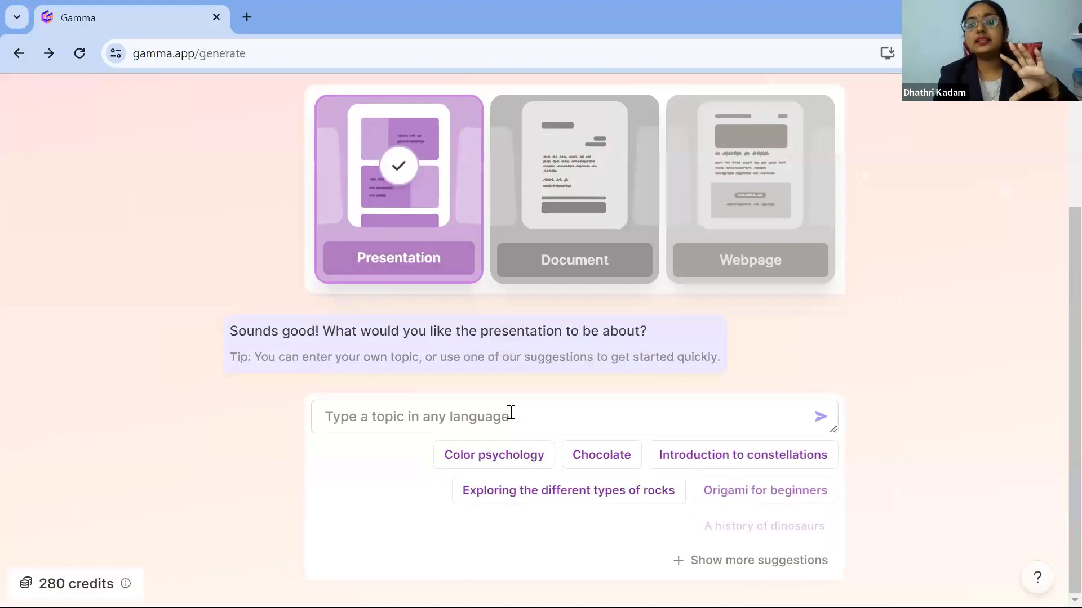
left_click(511, 413)
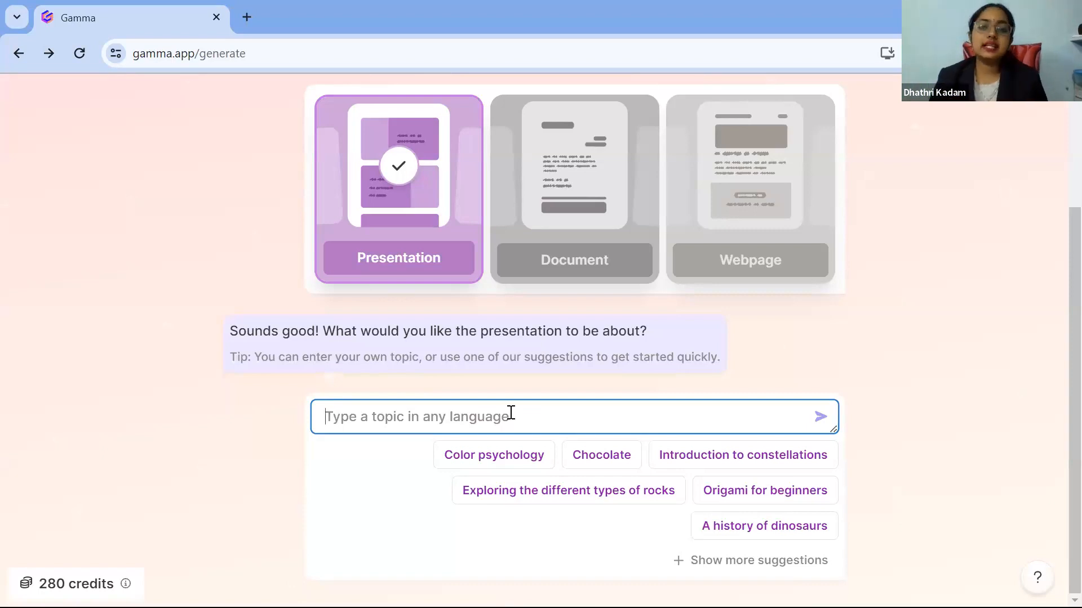
type("g")
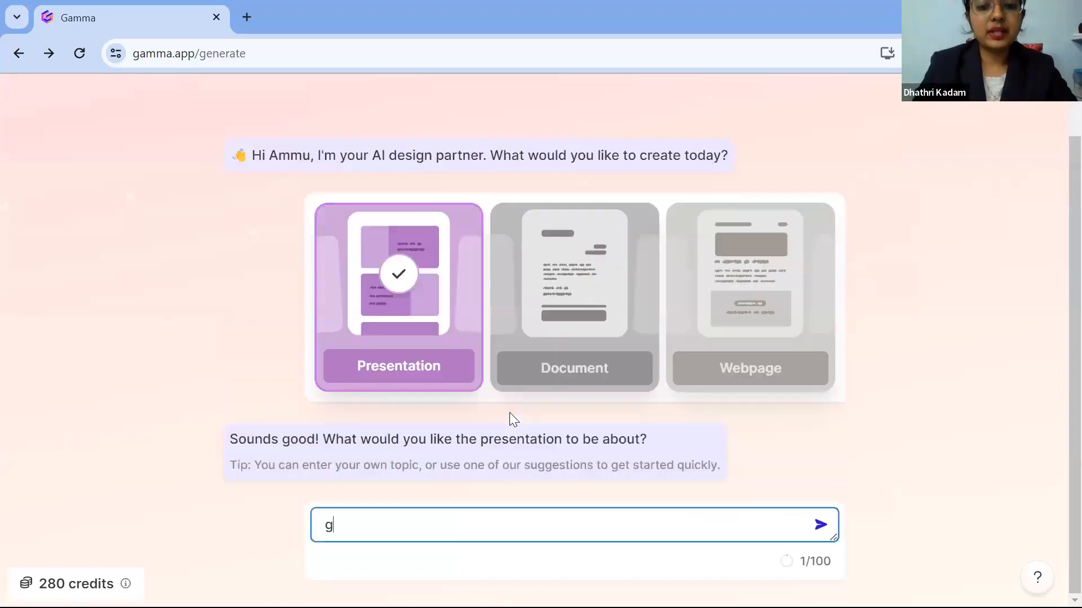
type("oal ")
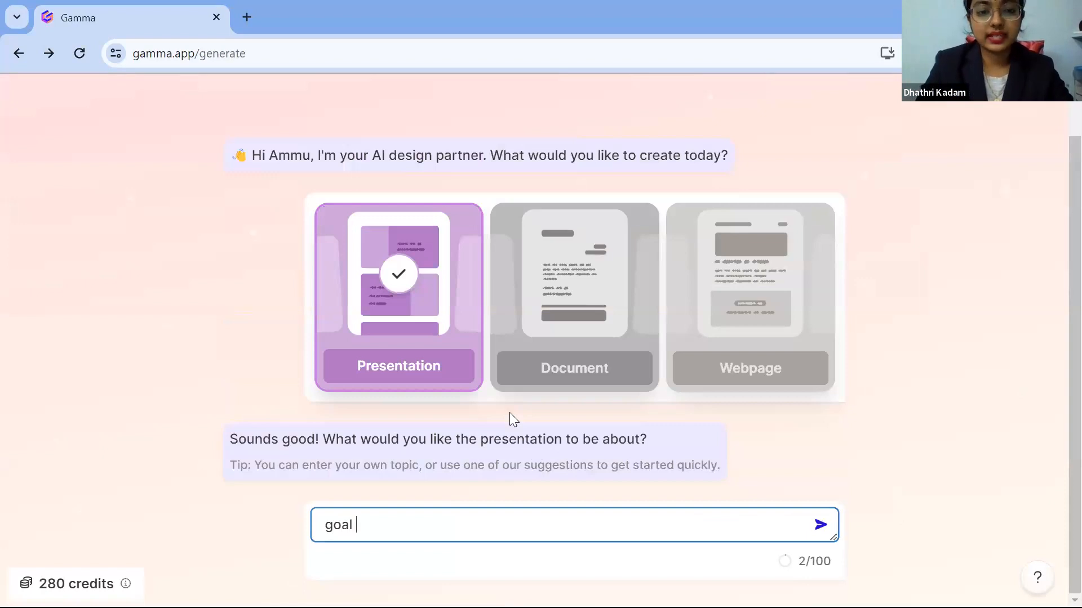
type("setti")
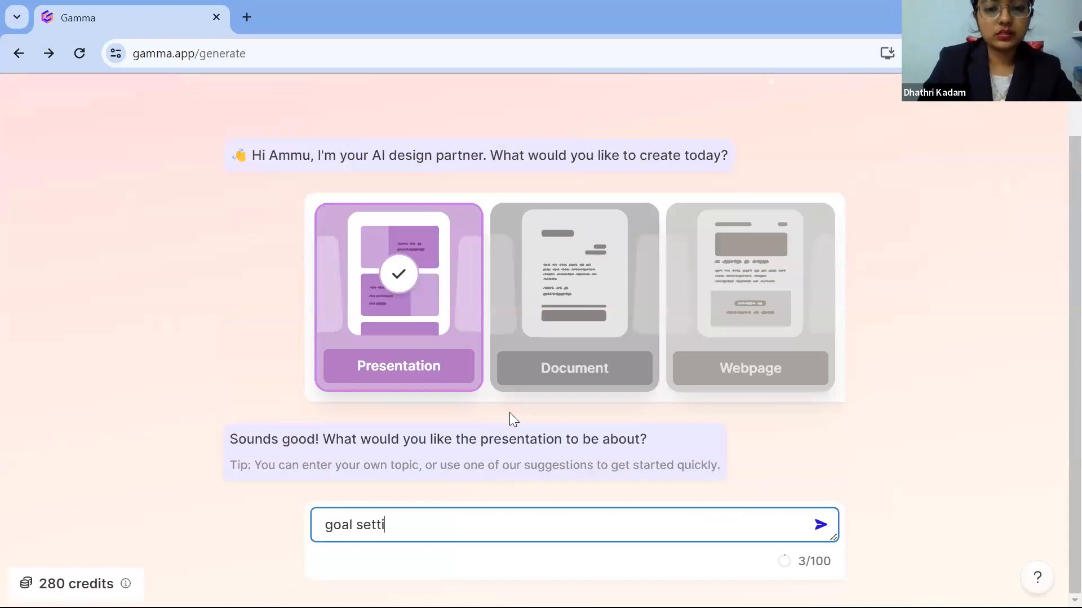
type("ng for 1")
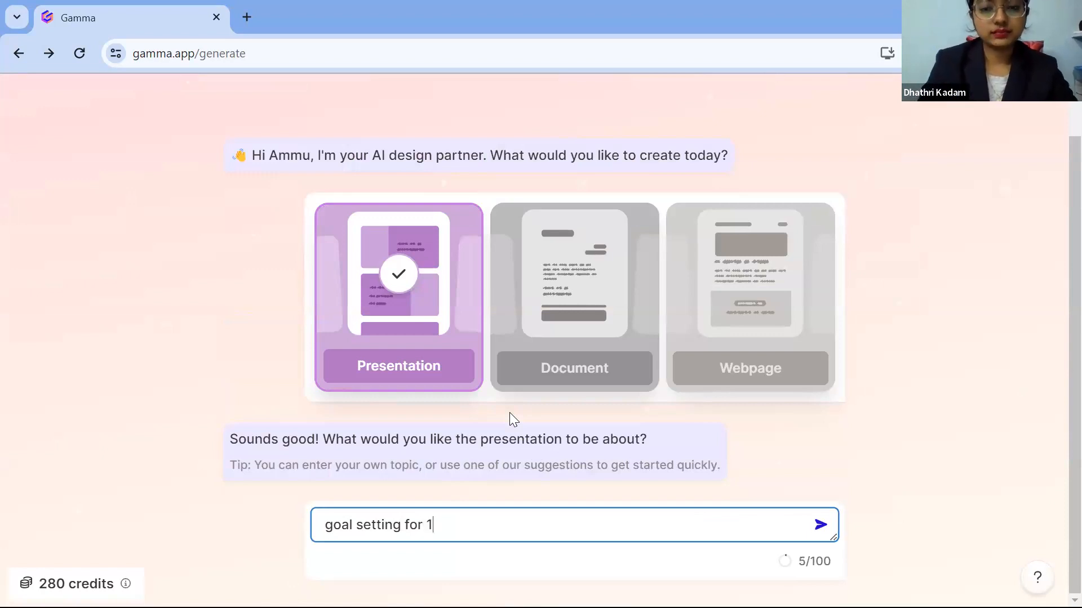
type("0th c")
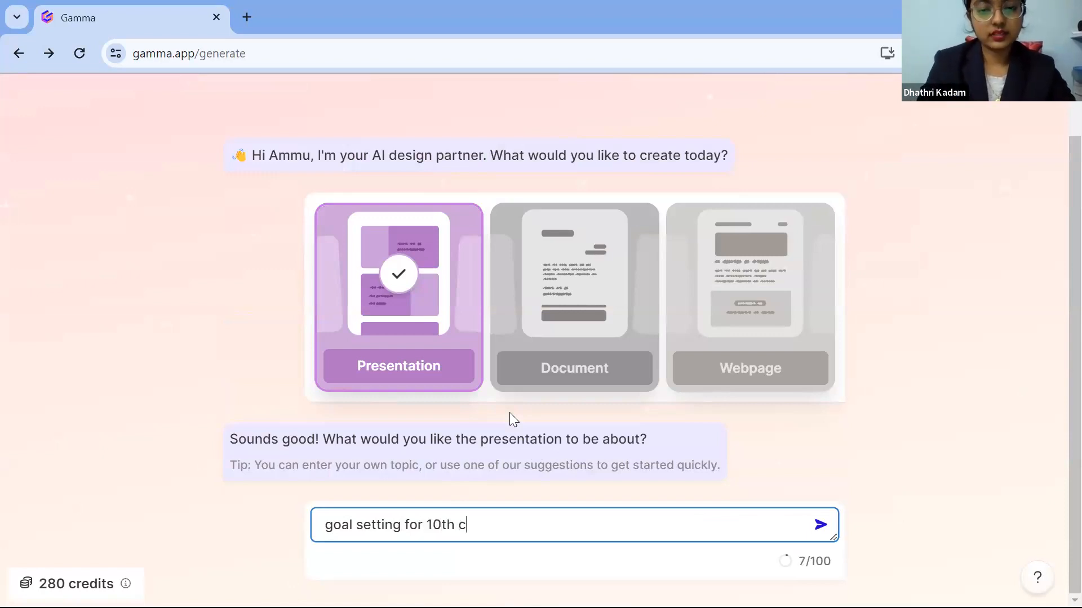
type("lass st")
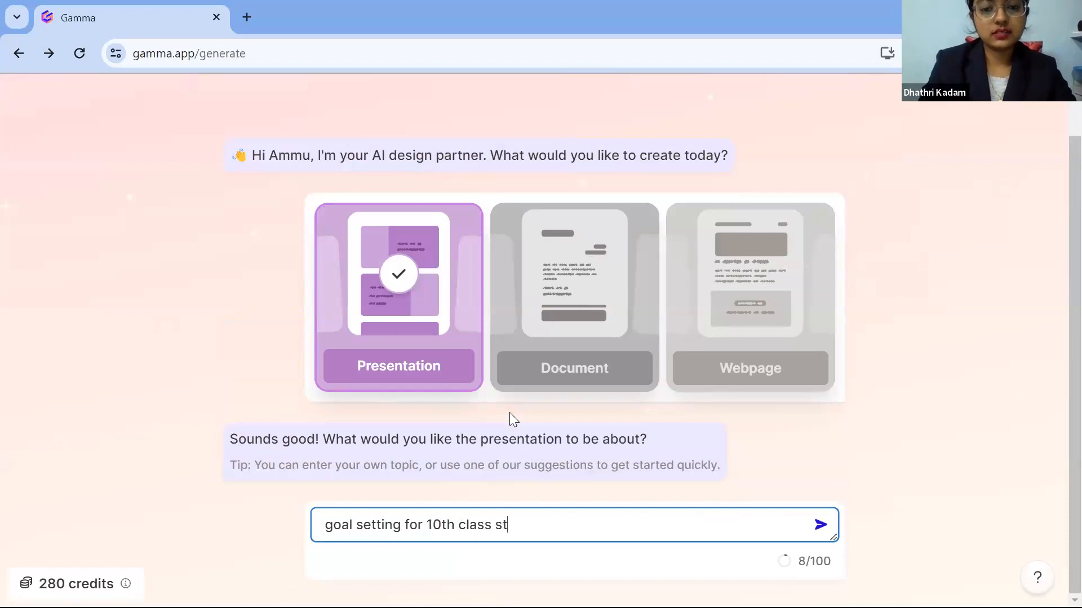
type("udents")
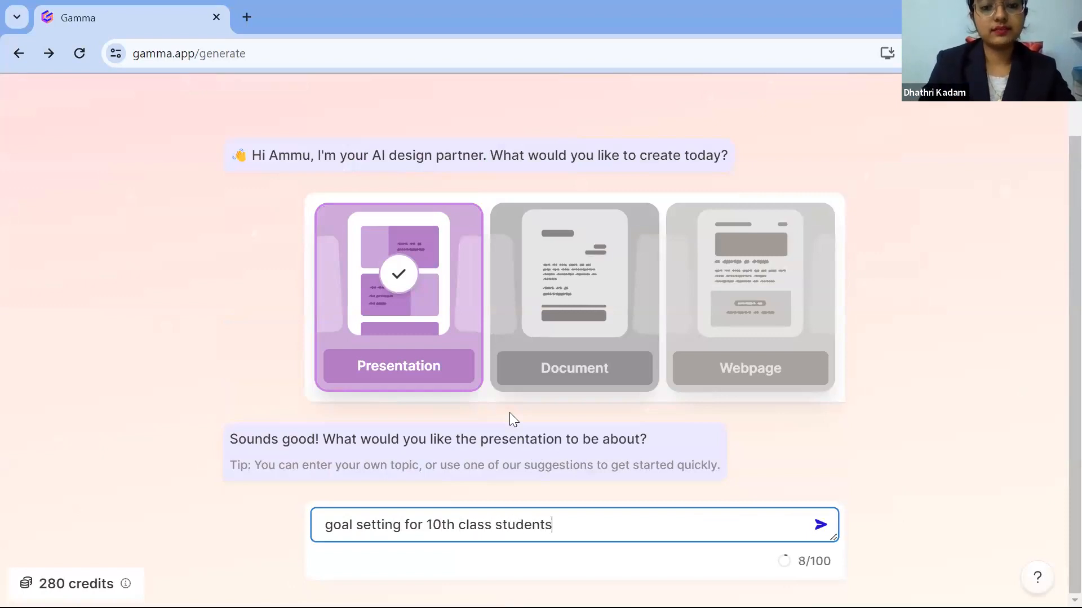
left_click(821, 524)
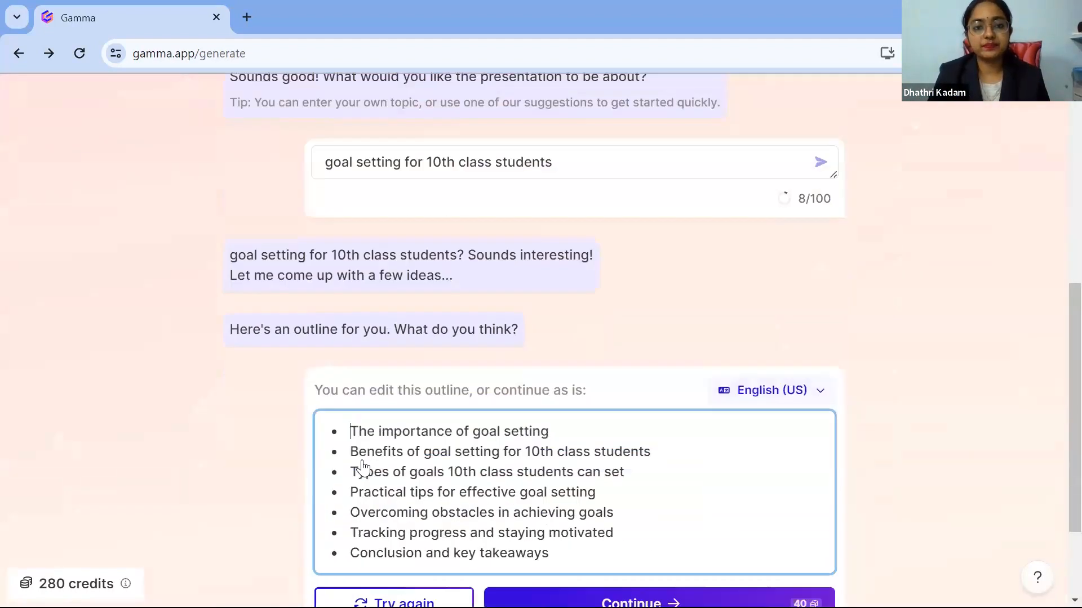
Regenerate the proposed outline twice, and generate the presentation from the new version with the Default (light) theme.
left_click(364, 482)
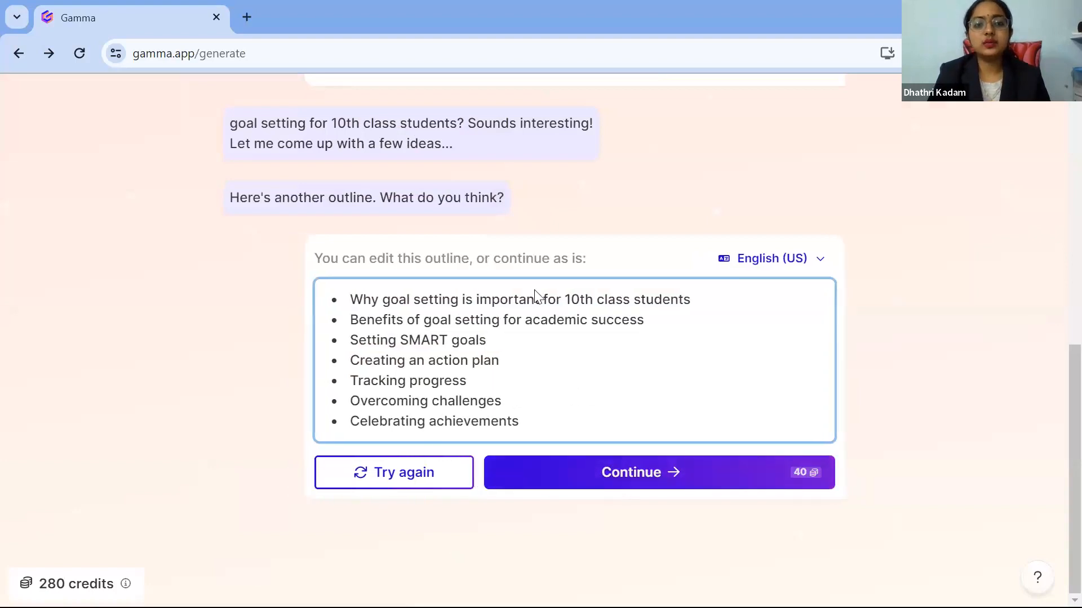
left_click(418, 469)
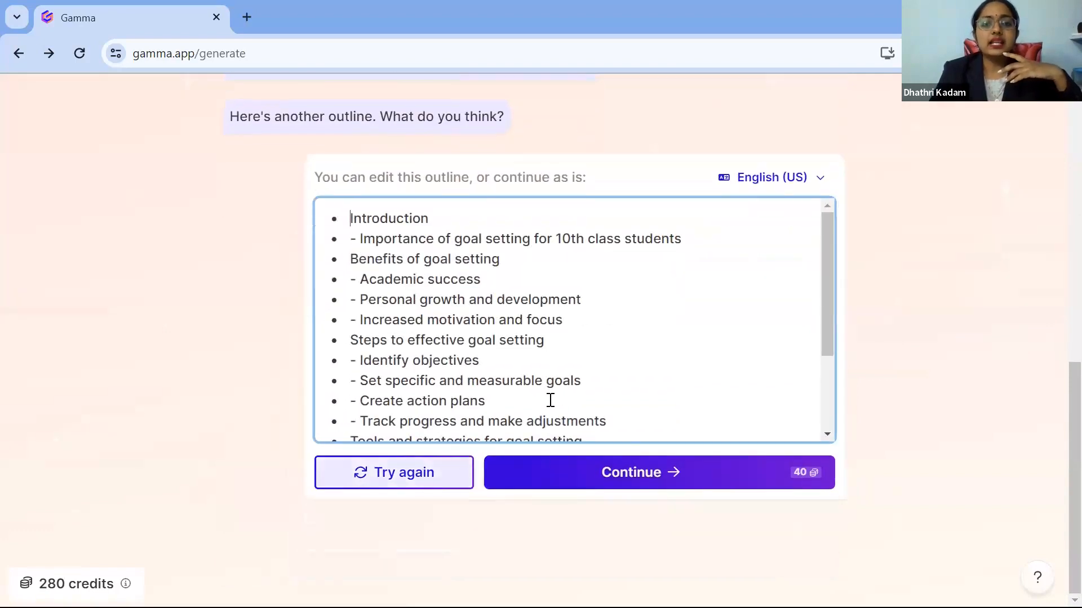
left_click(563, 467)
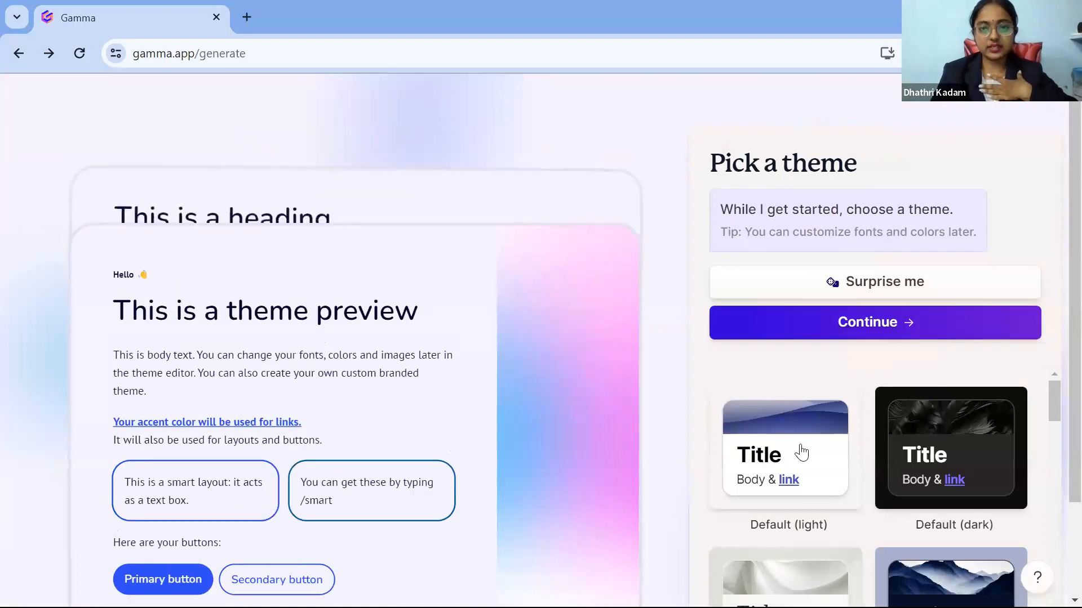
left_click(801, 452)
left_click(875, 325)
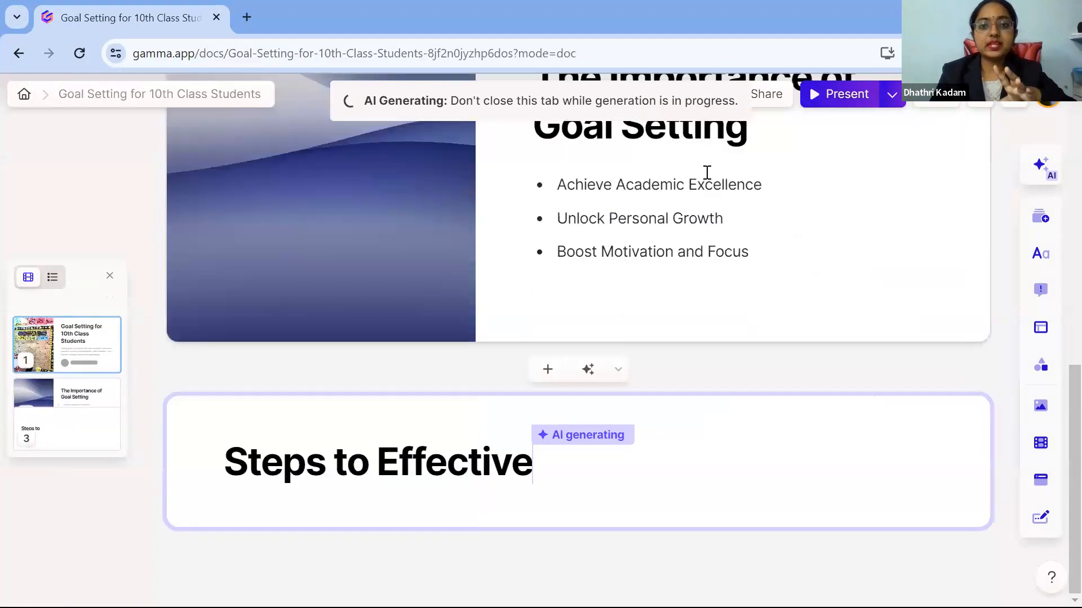
Examine the generated slides on goal setting for 10th class students through to the end and back to the title slide.
scroll(619, 214, "up", 2)
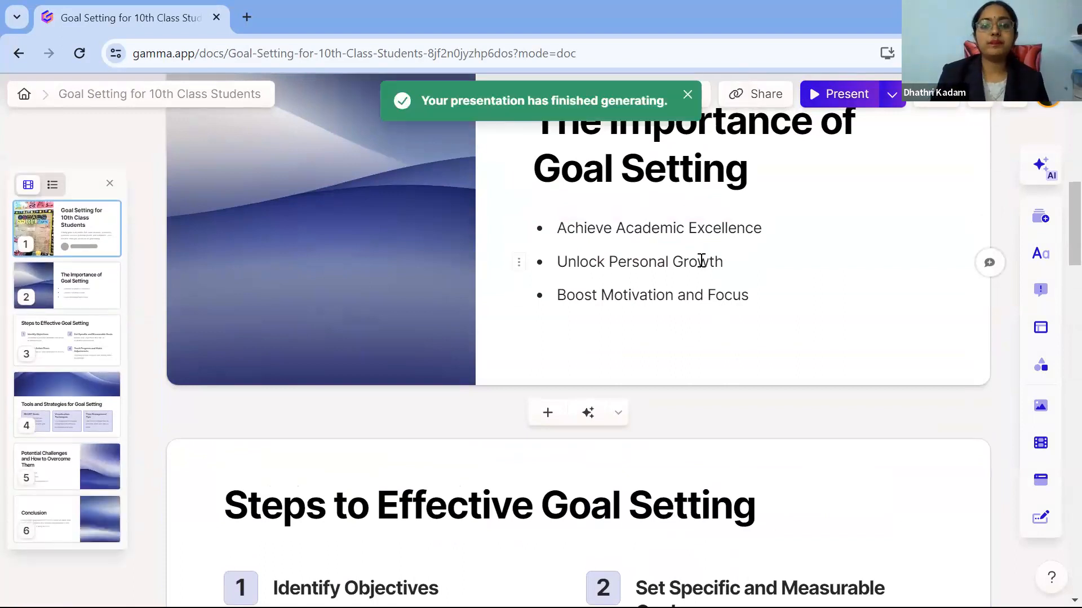
scroll(388, 329, "down", 12)
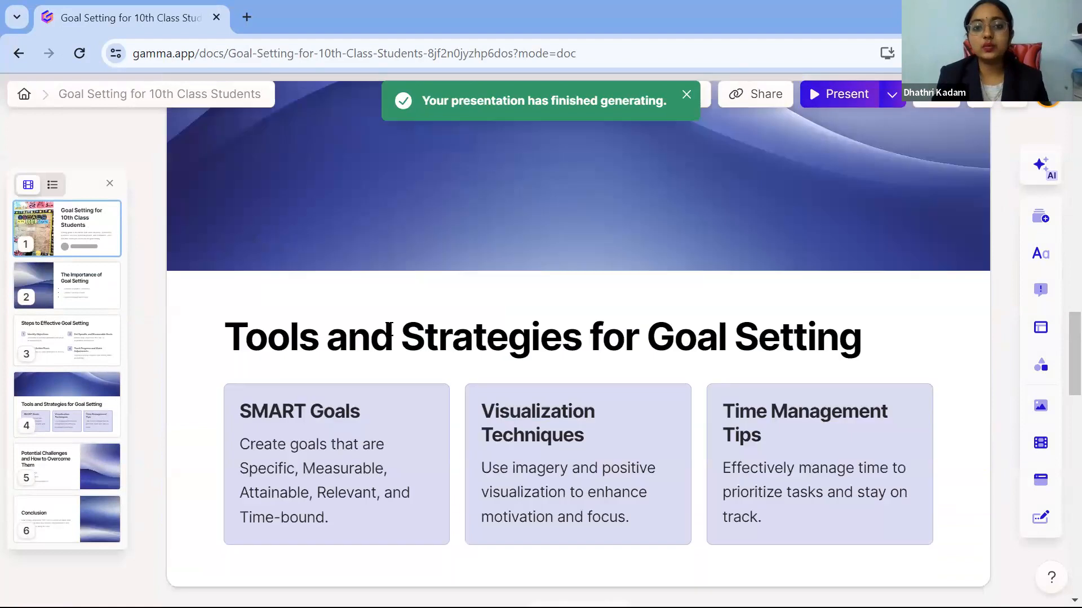
scroll(388, 329, "down", 15)
scroll(388, 329, "down", 3)
scroll(388, 329, "up", 15)
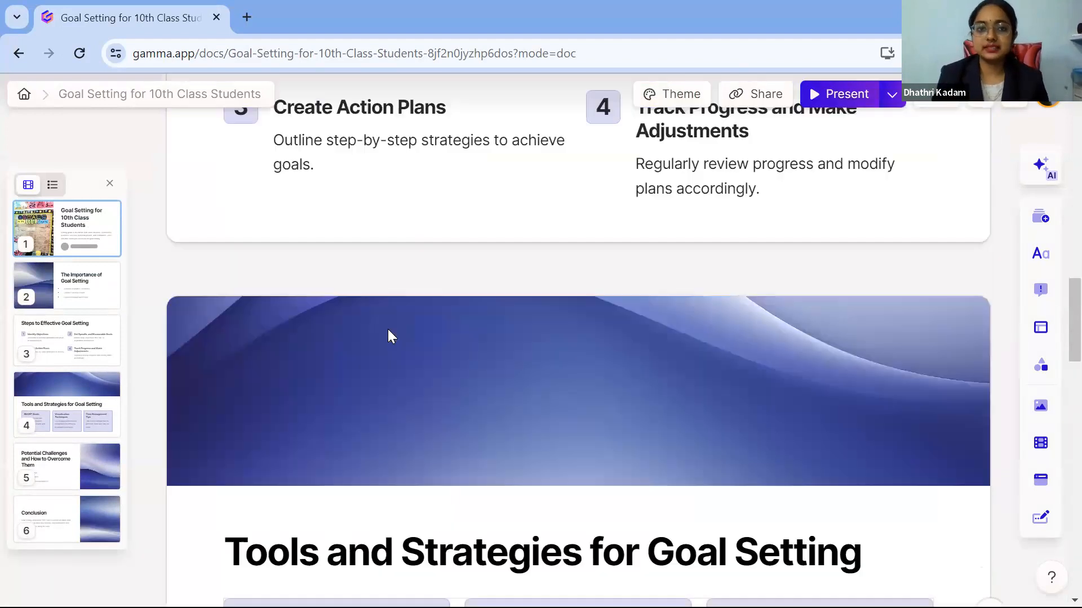
scroll(388, 332, "up", 10)
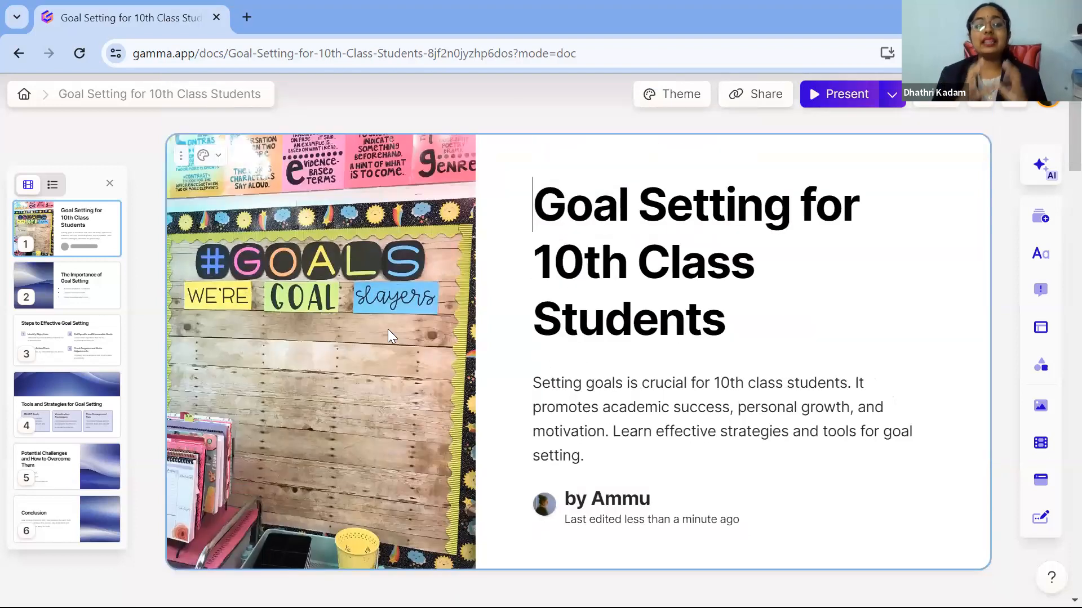